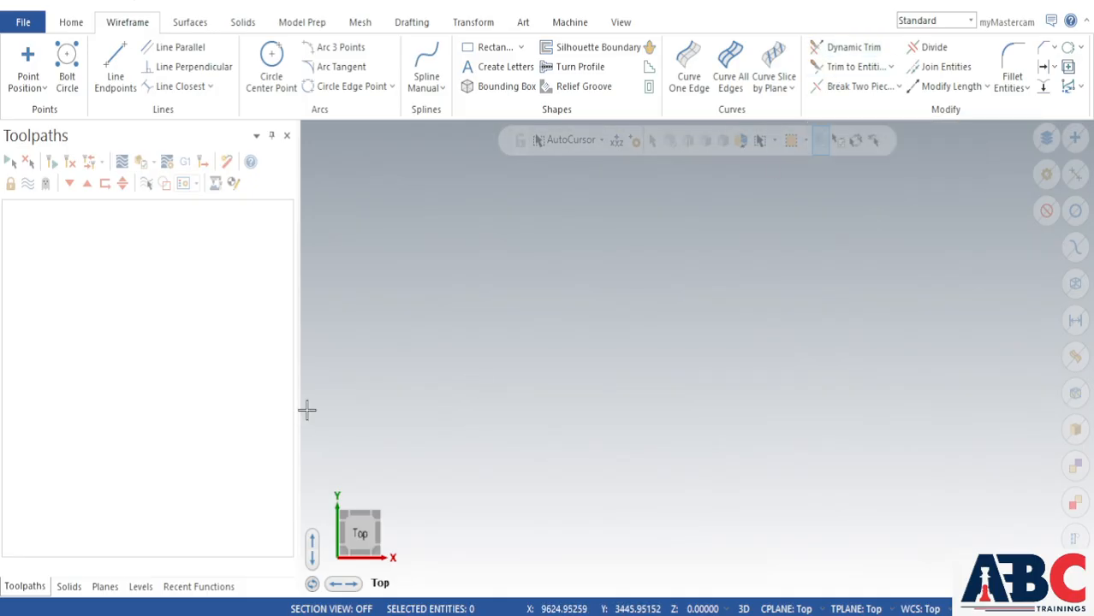
Draw two roughly equal vertical lines side by side with Line Endpoints, the left one about 786 long
{"action": "left_click", "coordinate": [116, 70]}
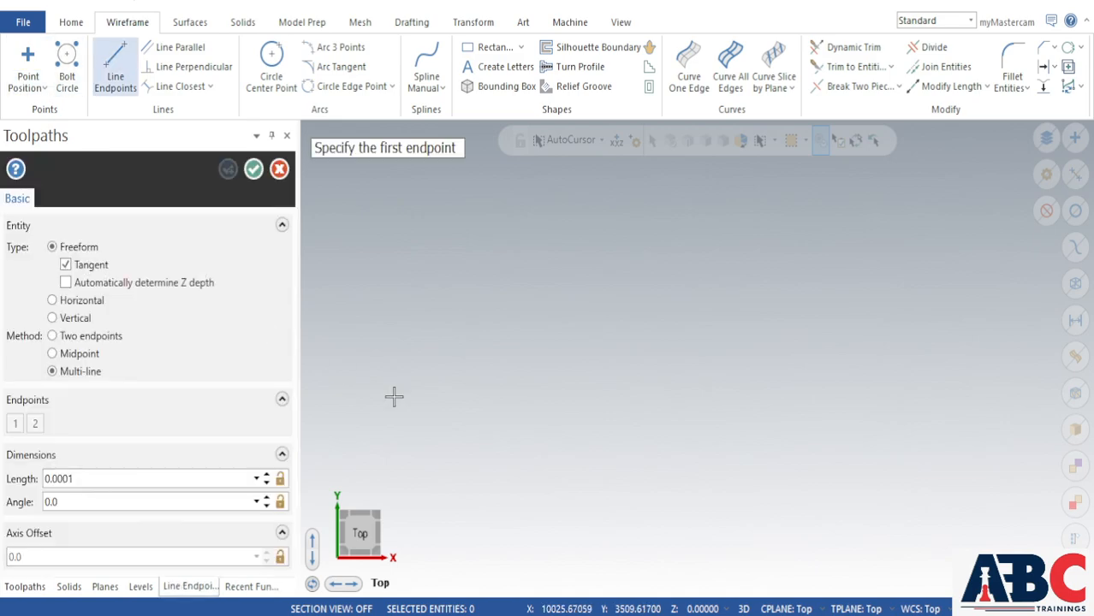
{"action": "left_click", "coordinate": [560, 281]}
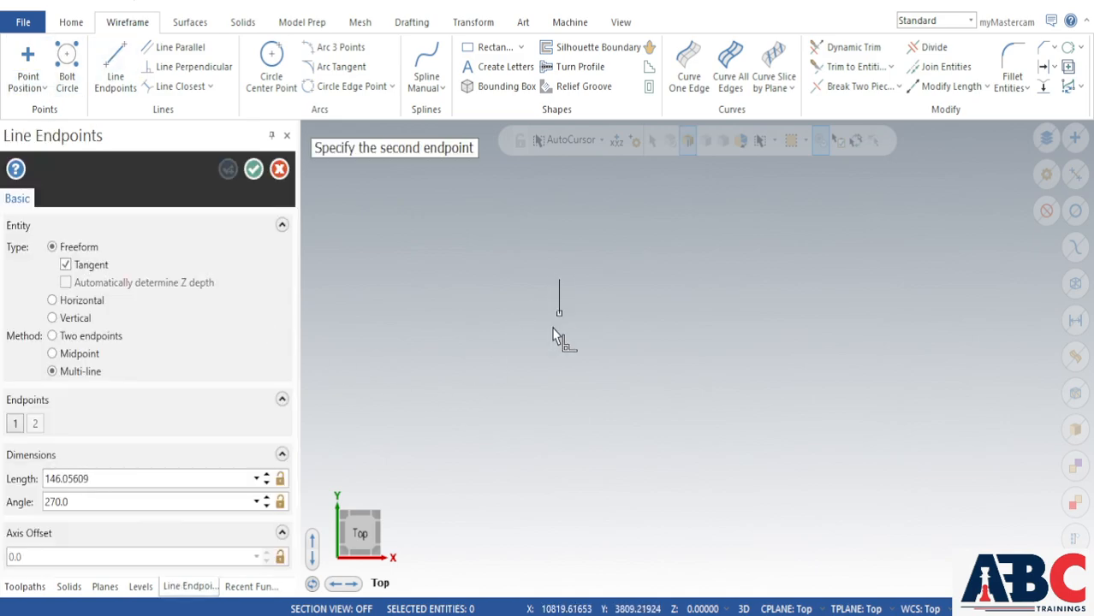
{"action": "left_click", "coordinate": [560, 466]}
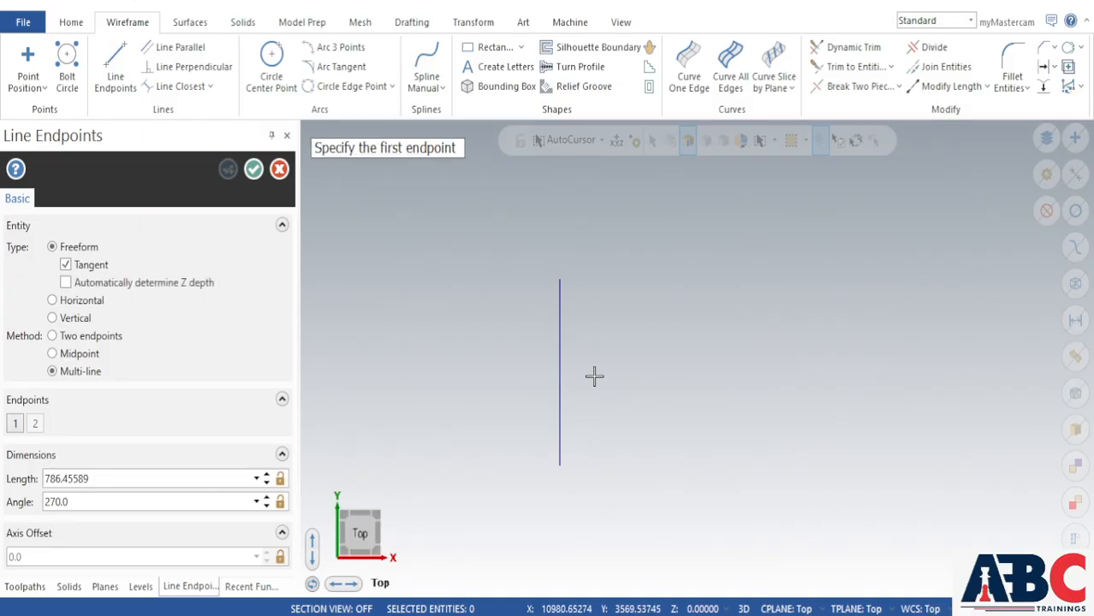
{"action": "left_click", "coordinate": [640, 291]}
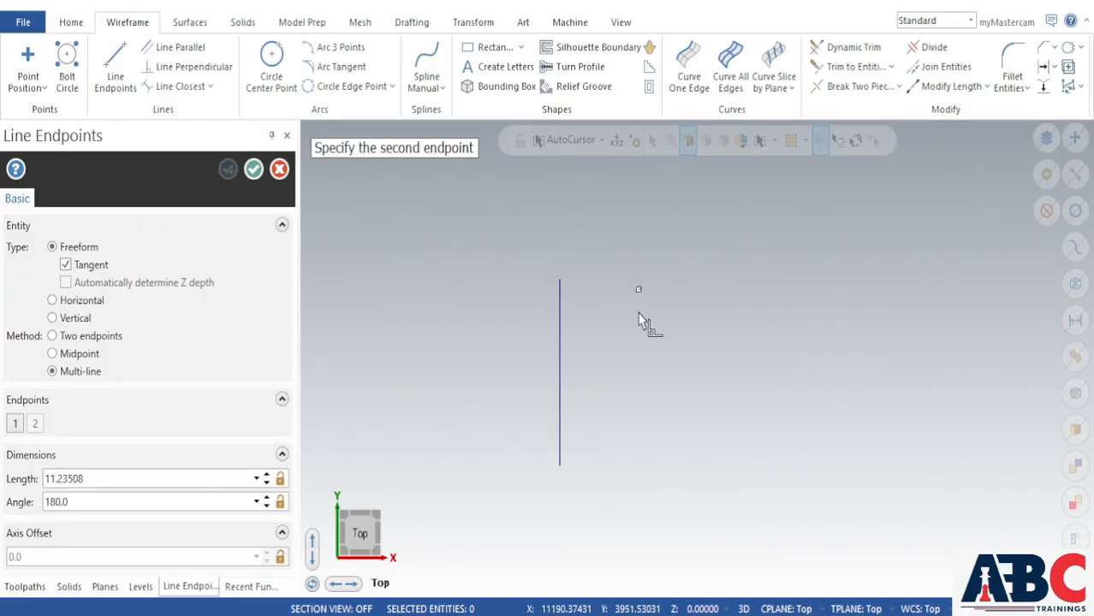
{"action": "left_click", "coordinate": [641, 474]}
Draw a horizontal line crossing both vertical lines below their midpoints and finish the line command
{"action": "left_click", "coordinate": [690, 394]}
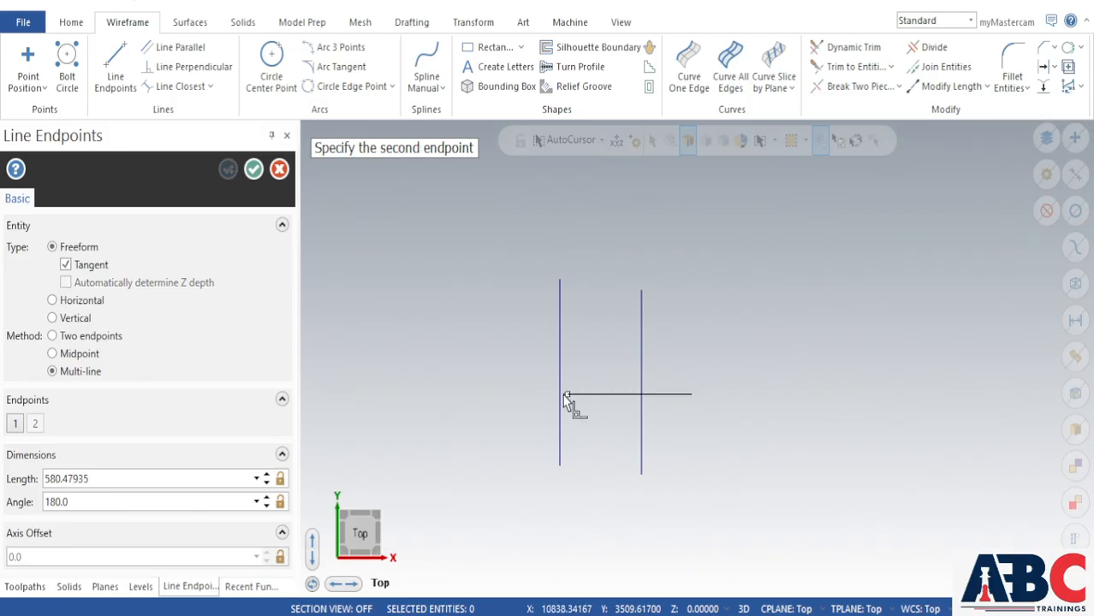
{"action": "left_click", "coordinate": [508, 395]}
{"action": "key", "text": "Escape"}
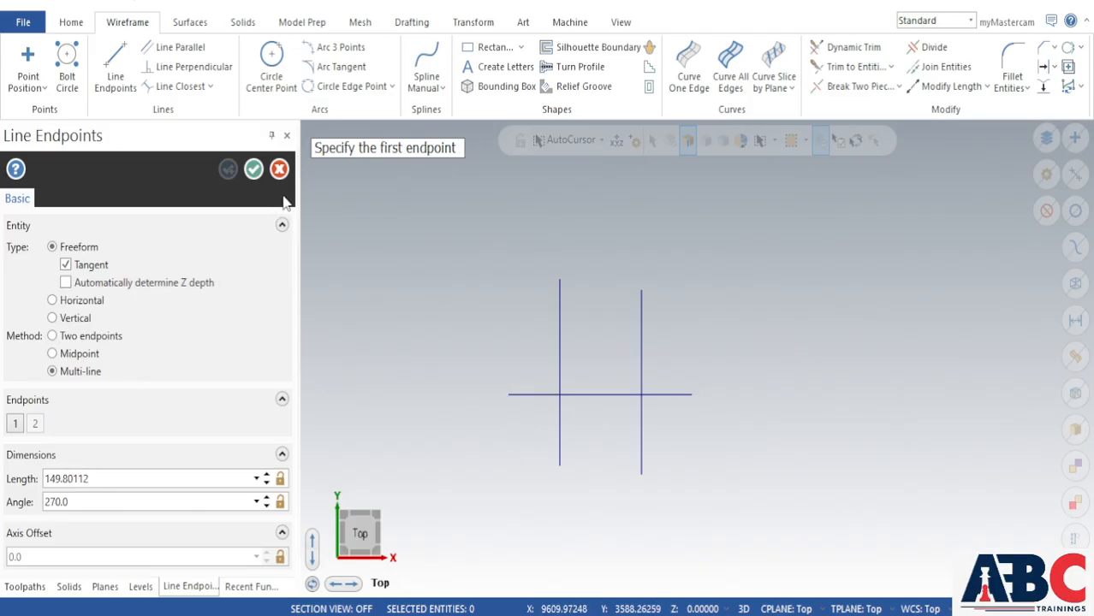
{"action": "left_click", "coordinate": [250, 171]}
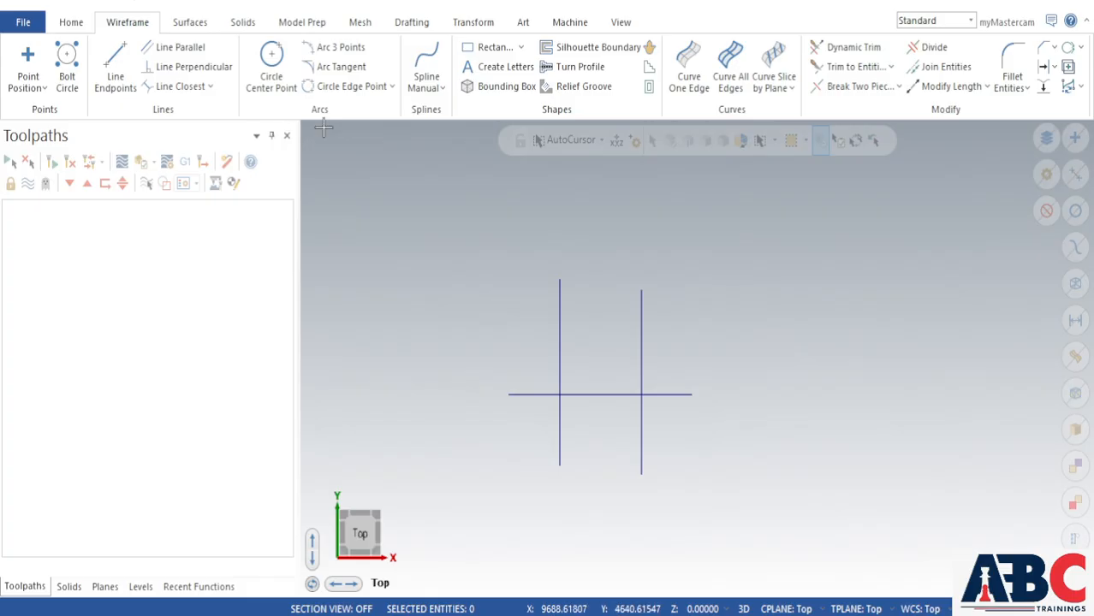
Try Dynamic Trim with the Auto method to trim the horizontal line at the left vertical line, keeping its left end, and discard the trim
{"action": "left_click", "coordinate": [870, 48]}
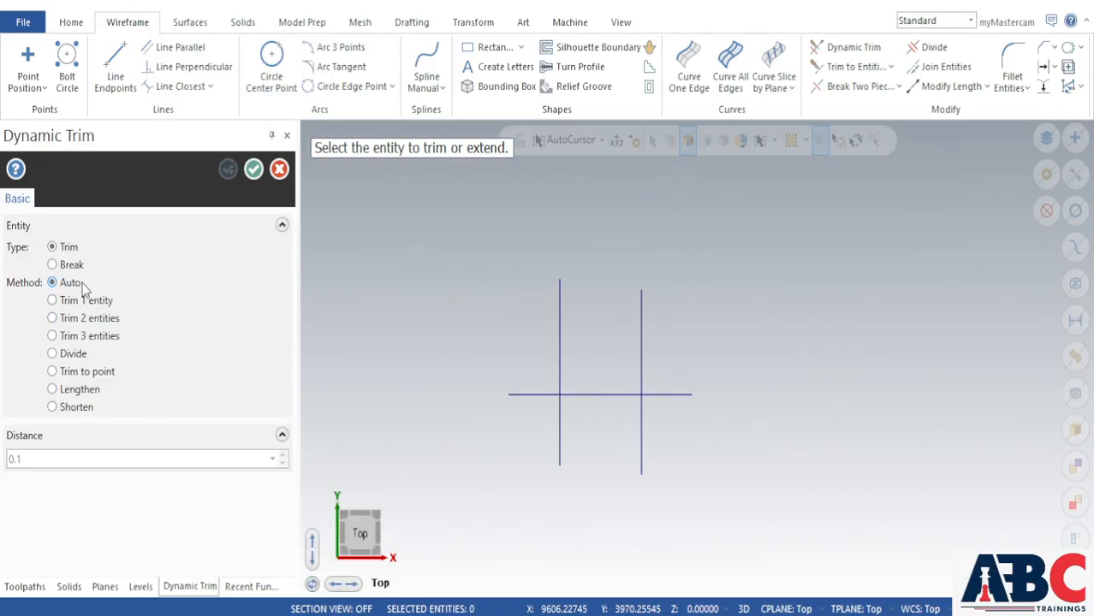
{"action": "left_click", "coordinate": [525, 394]}
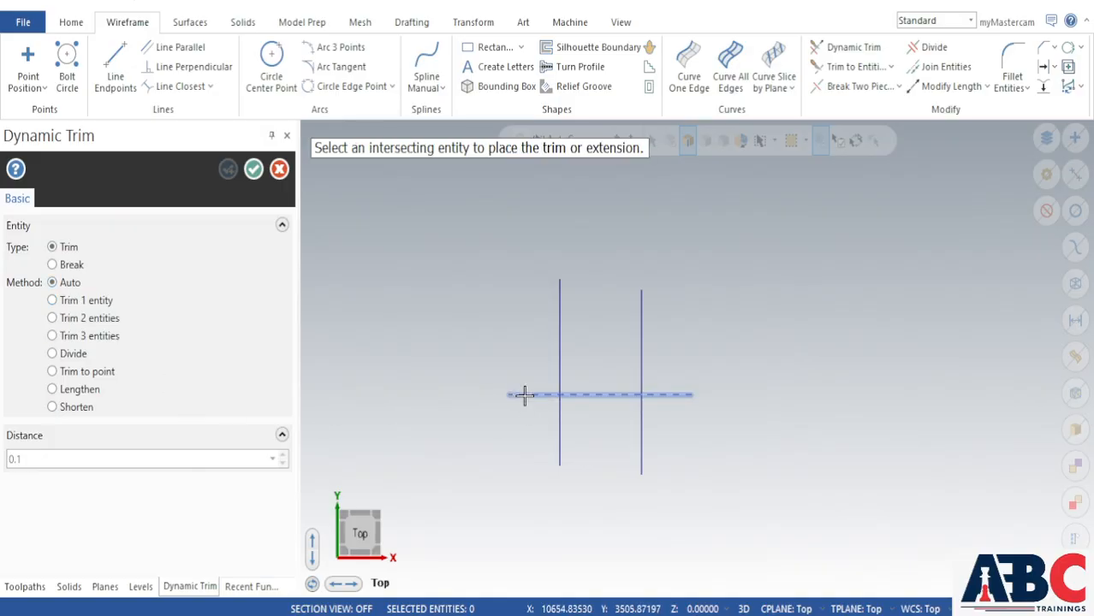
{"action": "left_click", "coordinate": [560, 435]}
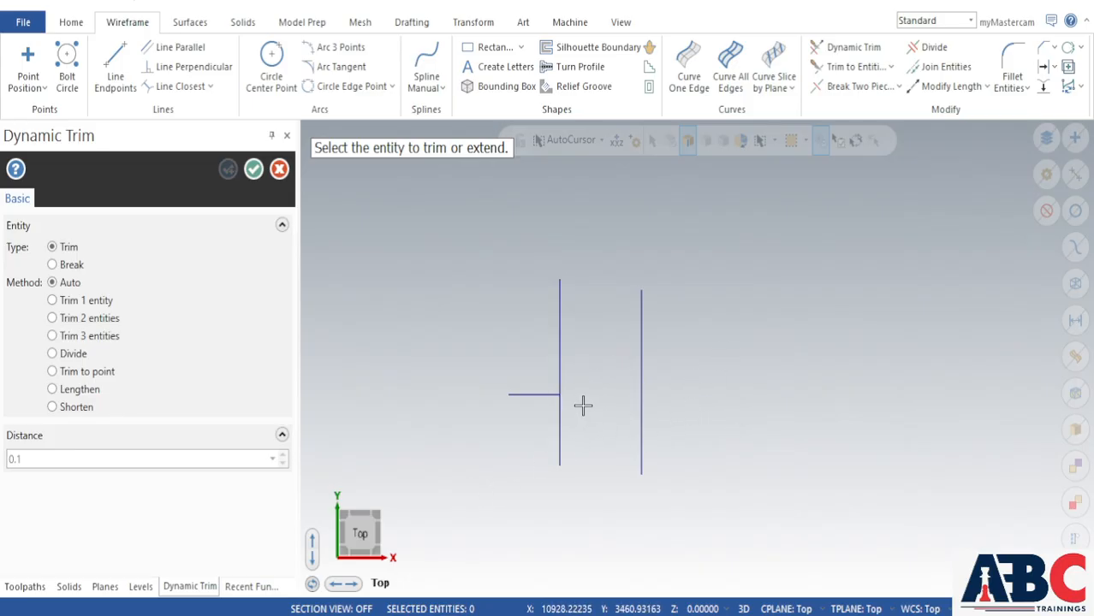
{"action": "left_click", "coordinate": [280, 169]}
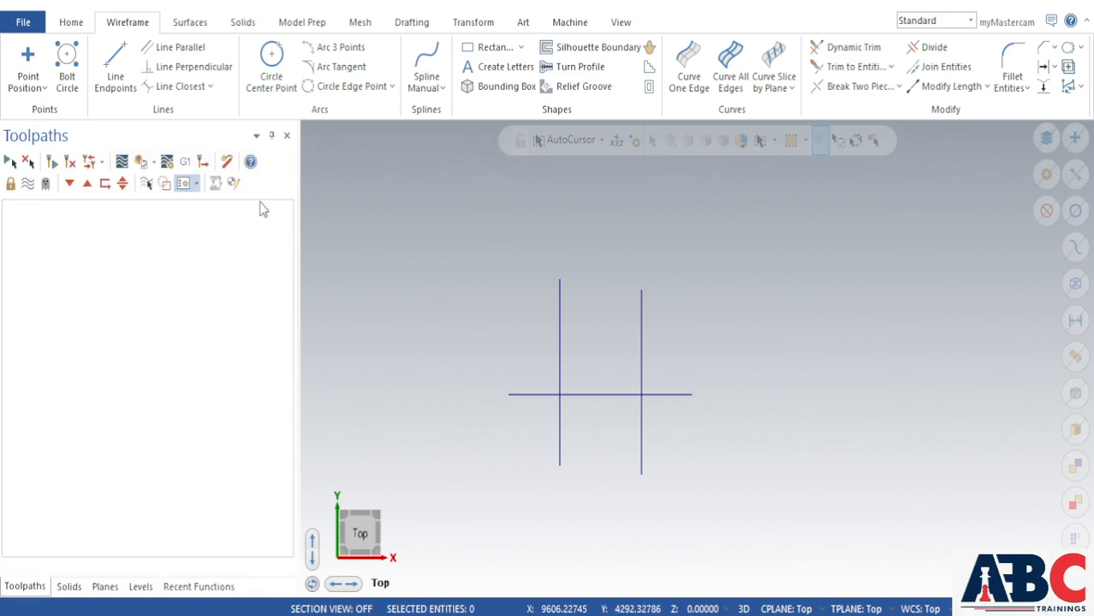
Try the Trim 1 entity method to cut the left vertical line's lower part at the horizontal line, and revert the trim
{"action": "left_click", "coordinate": [853, 47]}
{"action": "left_click", "coordinate": [68, 300]}
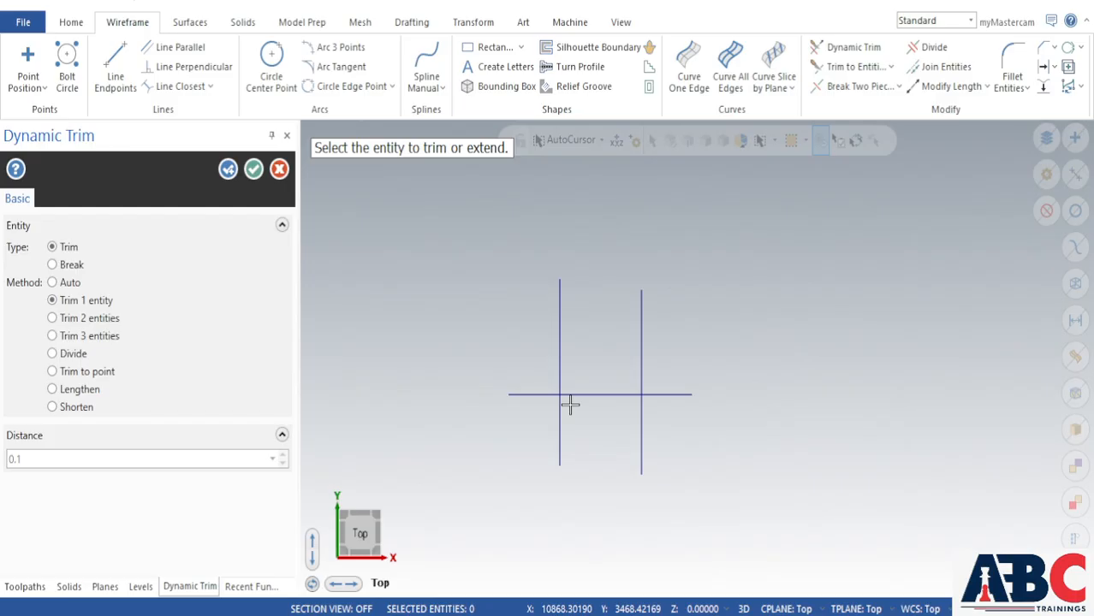
{"action": "left_click", "coordinate": [561, 358]}
{"action": "left_click", "coordinate": [577, 395]}
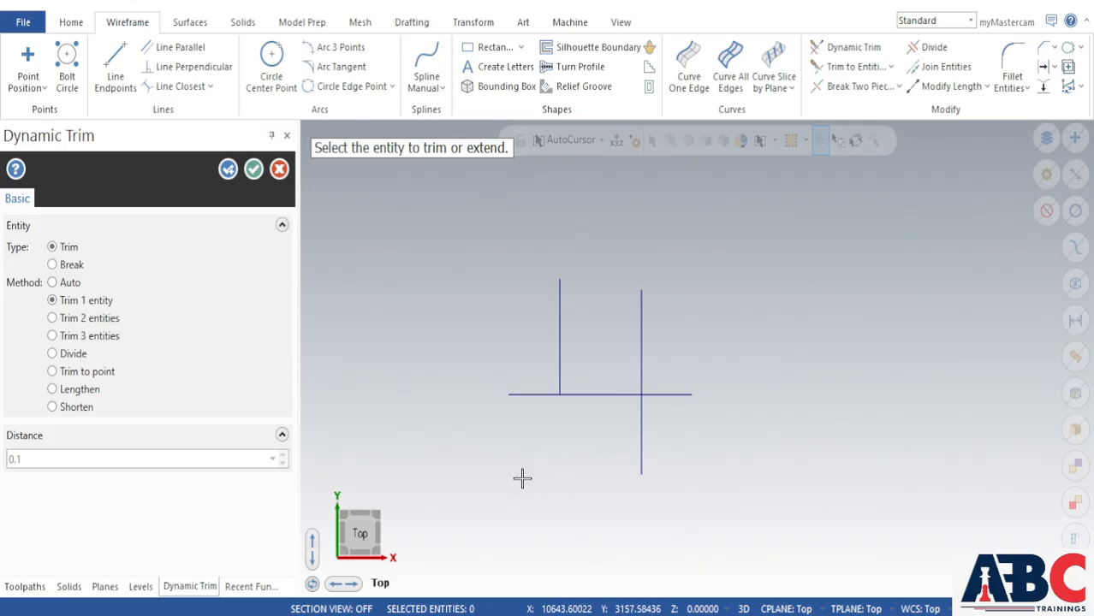
{"action": "key", "text": "Escape"}
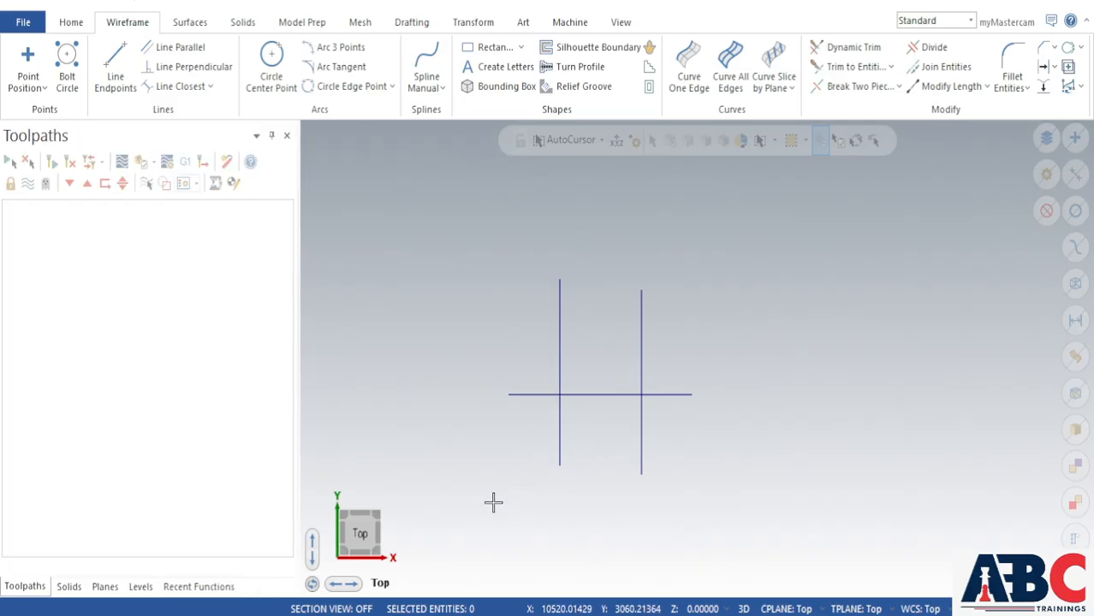
Try the Trim 2 entities method to trim the left vertical and horizontal lines to a corner, and revert the trim
{"action": "left_click", "coordinate": [847, 47]}
{"action": "left_click", "coordinate": [74, 318]}
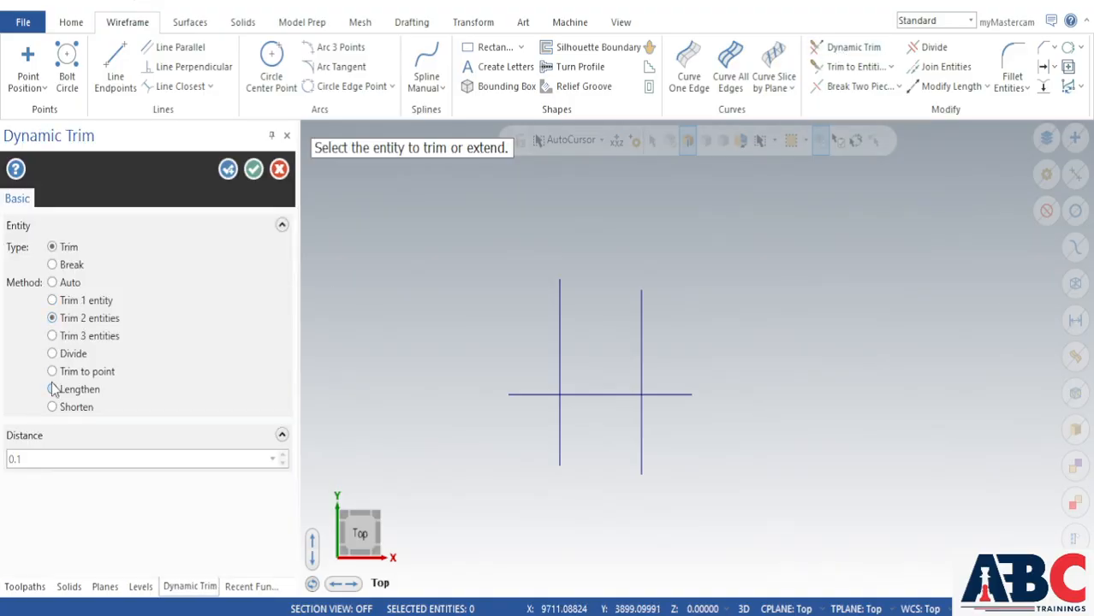
{"action": "left_click", "coordinate": [560, 355]}
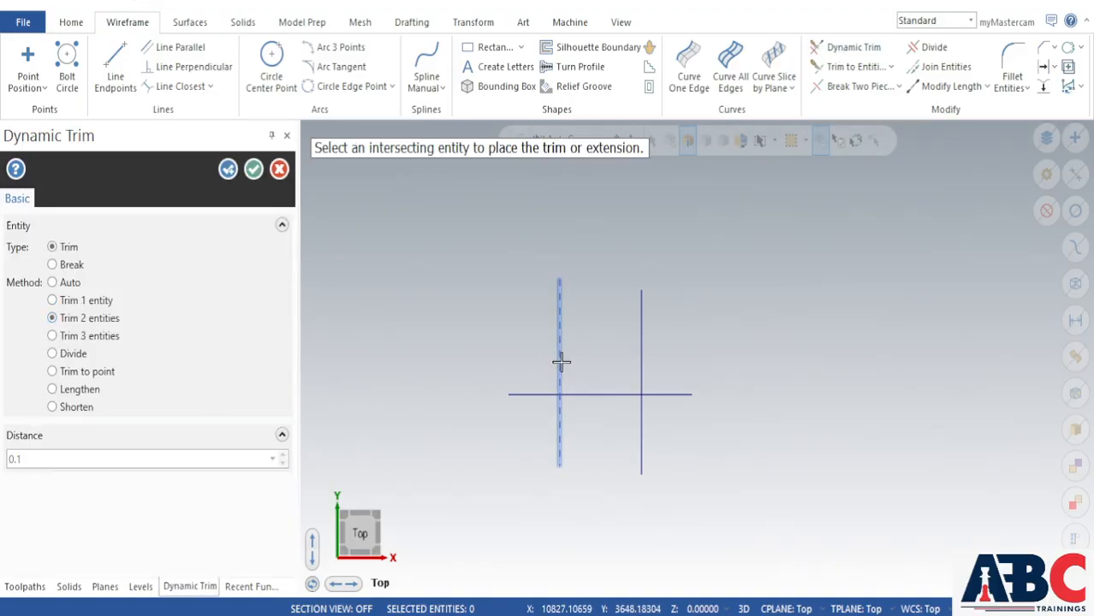
{"action": "left_click", "coordinate": [595, 395]}
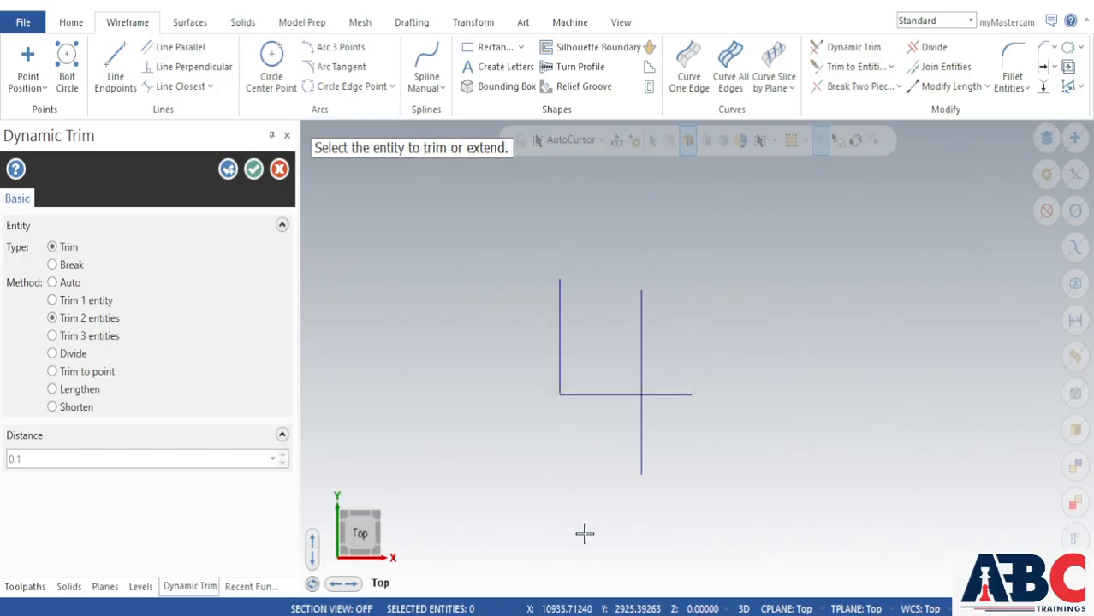
{"action": "key", "text": "Escape"}
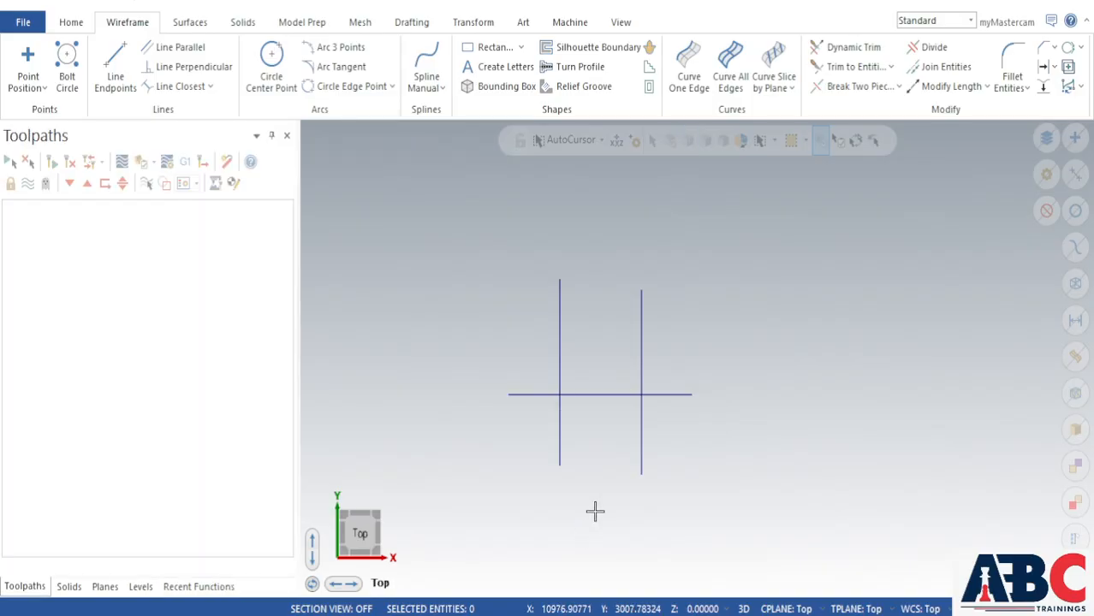
Try the Trim 3 entities method to trim both vertical lines and the horizontal line to a U shape, and undo the trim
{"action": "left_click", "coordinate": [838, 47]}
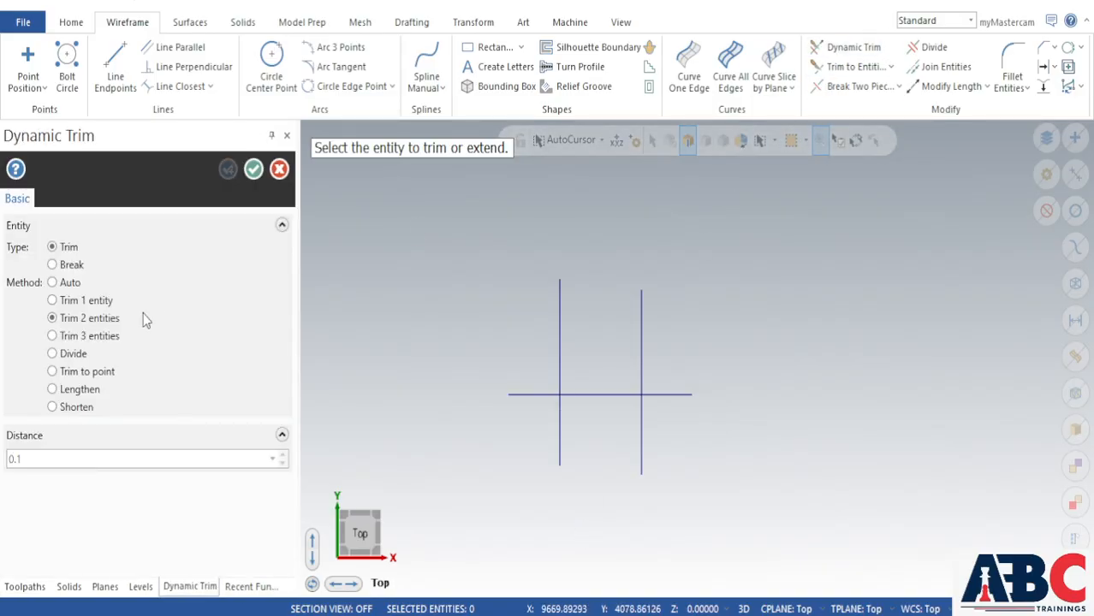
{"action": "left_click", "coordinate": [96, 337]}
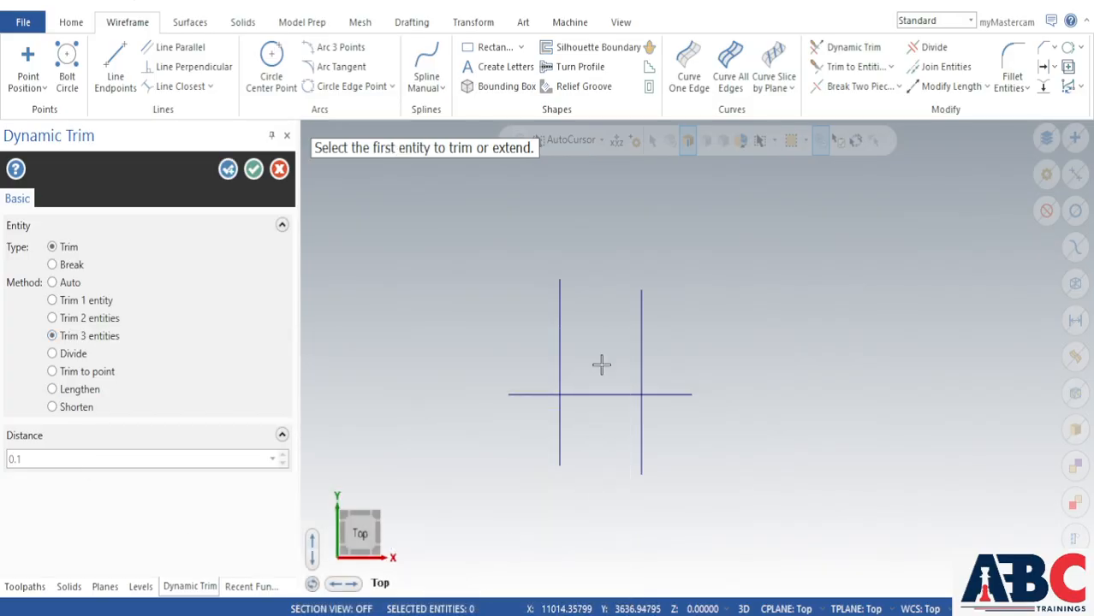
{"action": "left_click", "coordinate": [561, 341]}
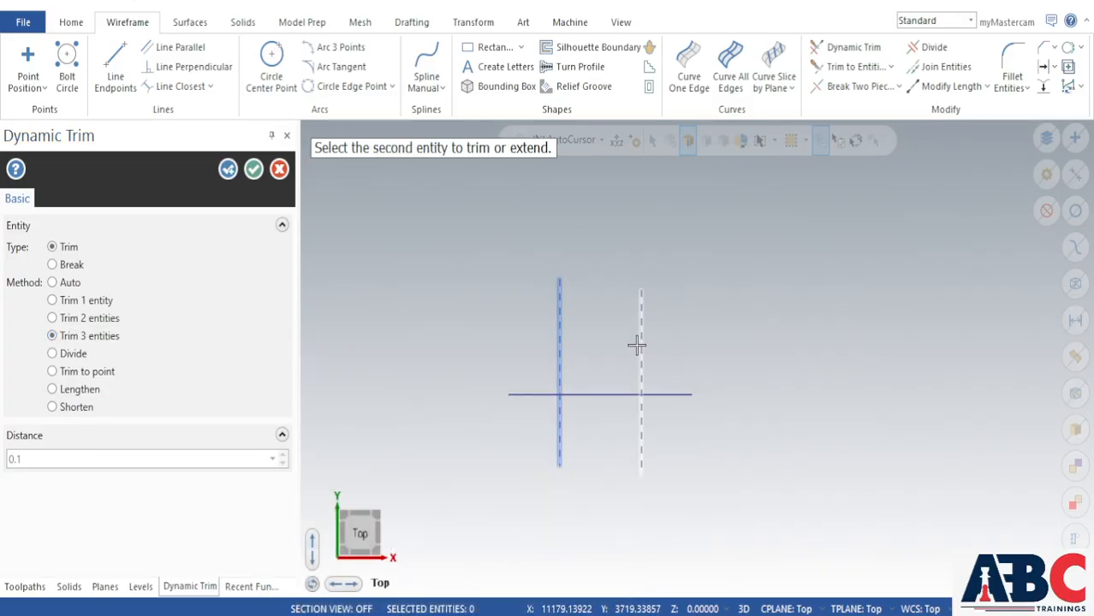
{"action": "left_click", "coordinate": [636, 345]}
{"action": "left_click", "coordinate": [613, 394]}
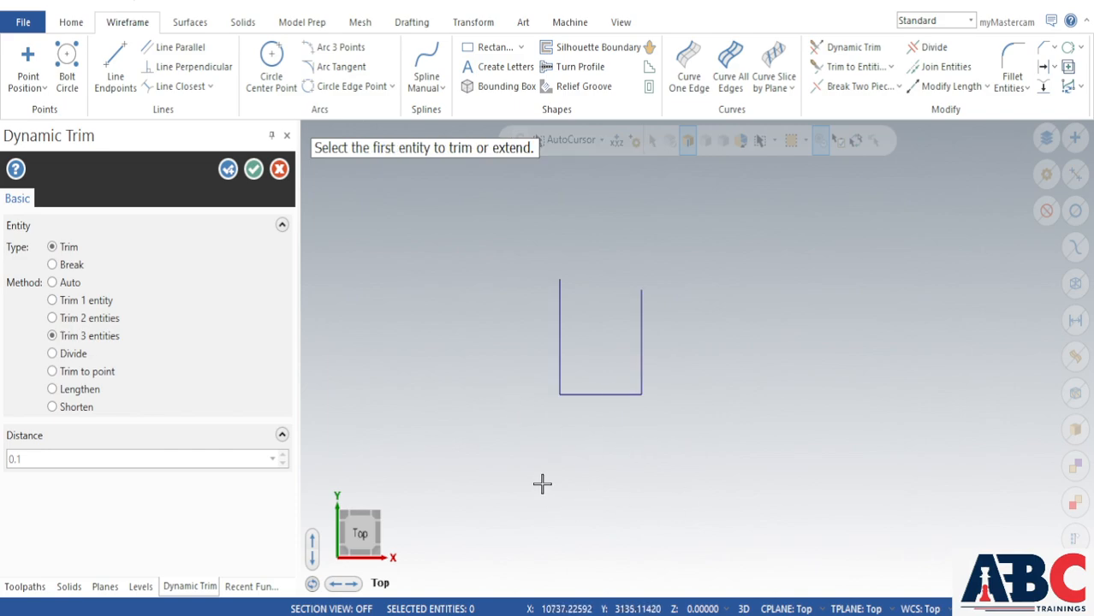
{"action": "key", "text": "Escape"}
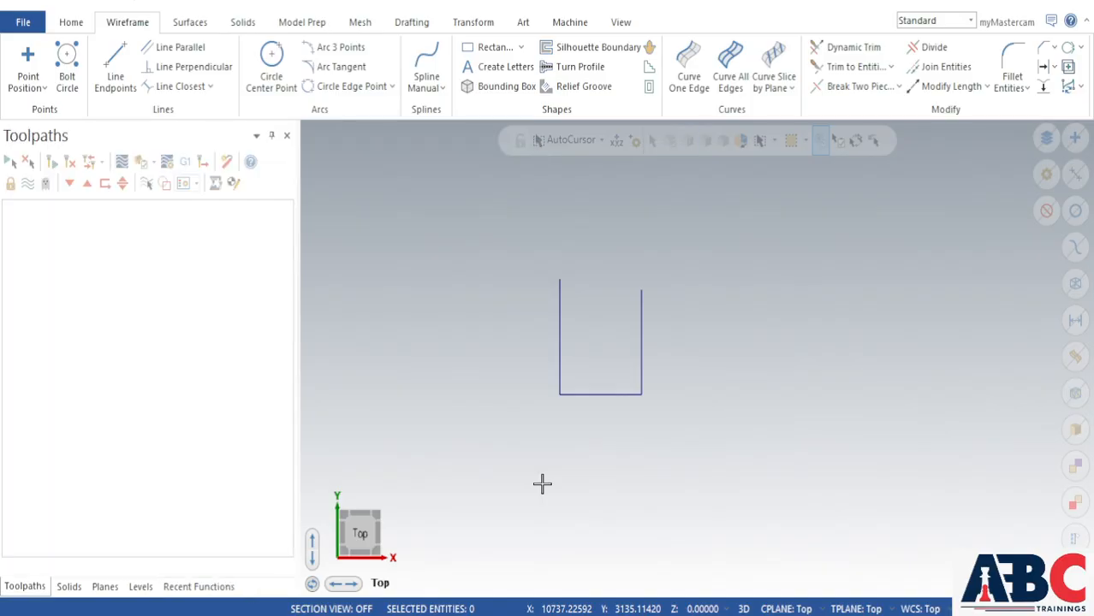
{"action": "key", "text": "ctrl+z"}
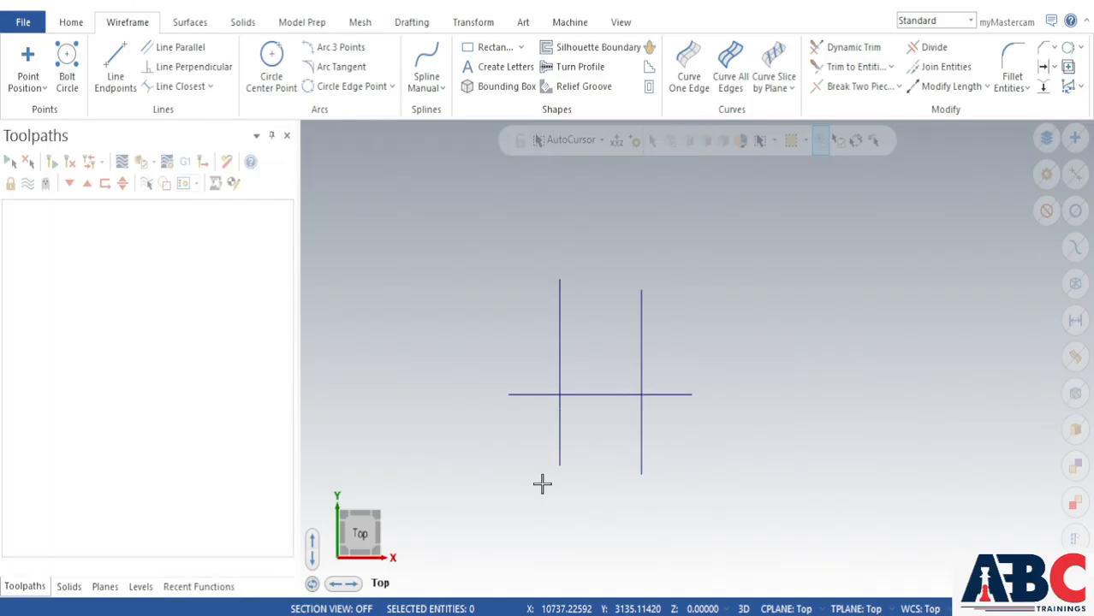
Try the Divide method to remove the left vertical line's lower segment and the horizontal line's middle segment, and undo both removals
{"action": "left_click", "coordinate": [829, 50]}
{"action": "left_click", "coordinate": [109, 353]}
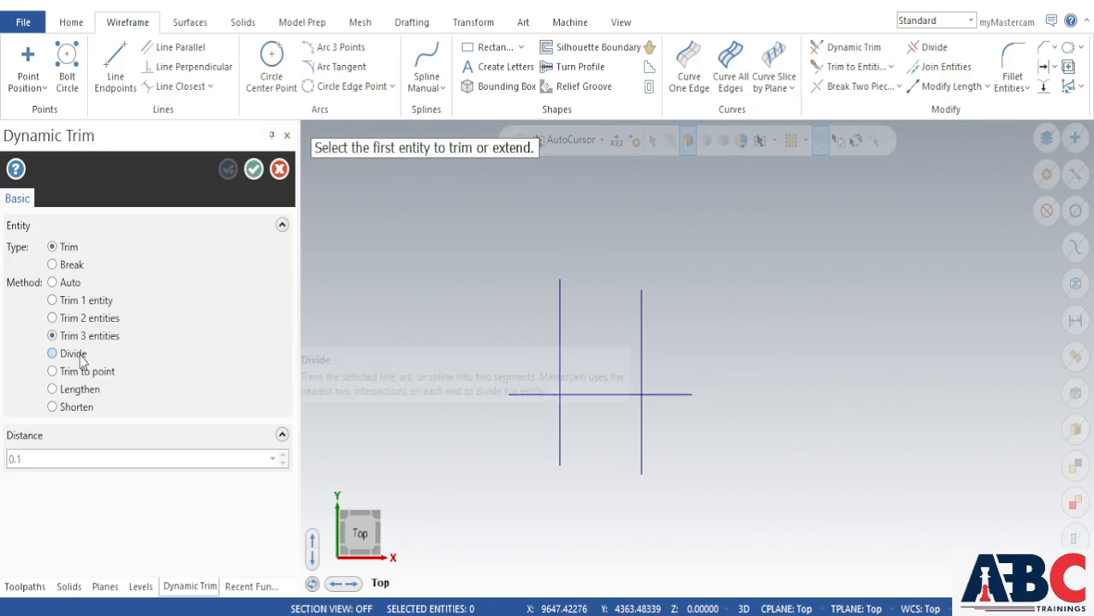
{"action": "left_click", "coordinate": [557, 442]}
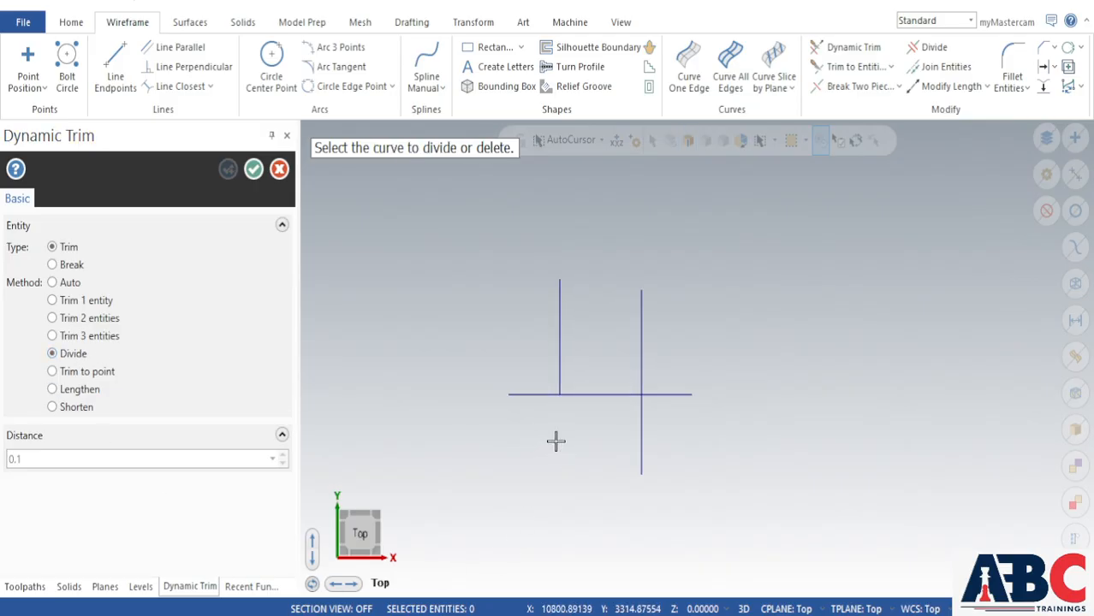
{"action": "left_click", "coordinate": [597, 394]}
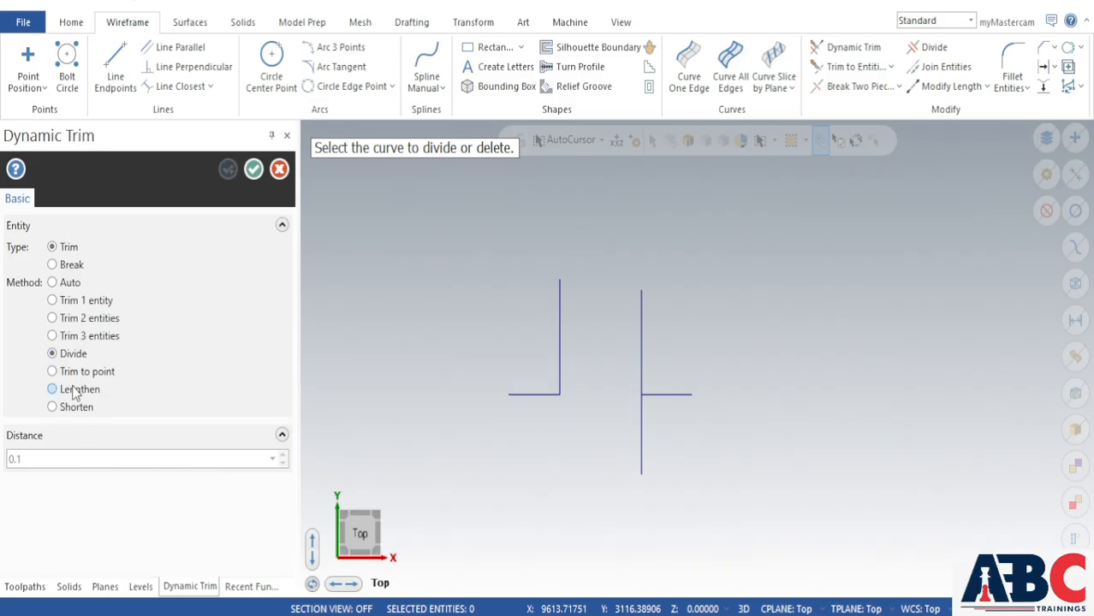
{"action": "key", "text": "ctrl+z"}
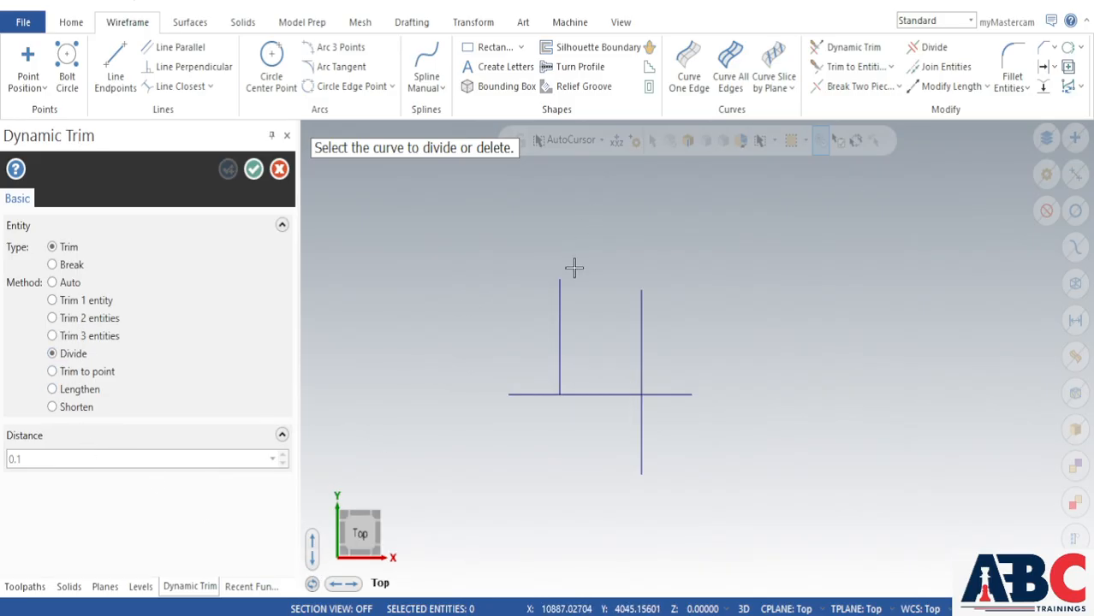
{"action": "key", "text": "Escape"}
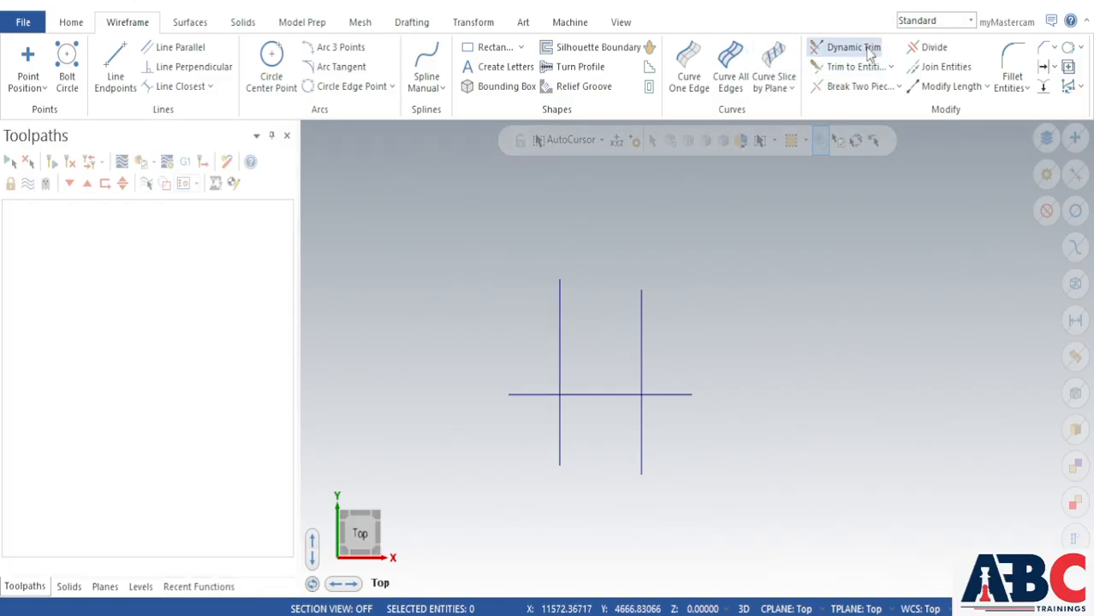
Try the Trim to point method to shorten the left vertical line to a point just below the horizontal line, and revert the trim
{"action": "left_click", "coordinate": [852, 48]}
{"action": "left_click", "coordinate": [79, 374]}
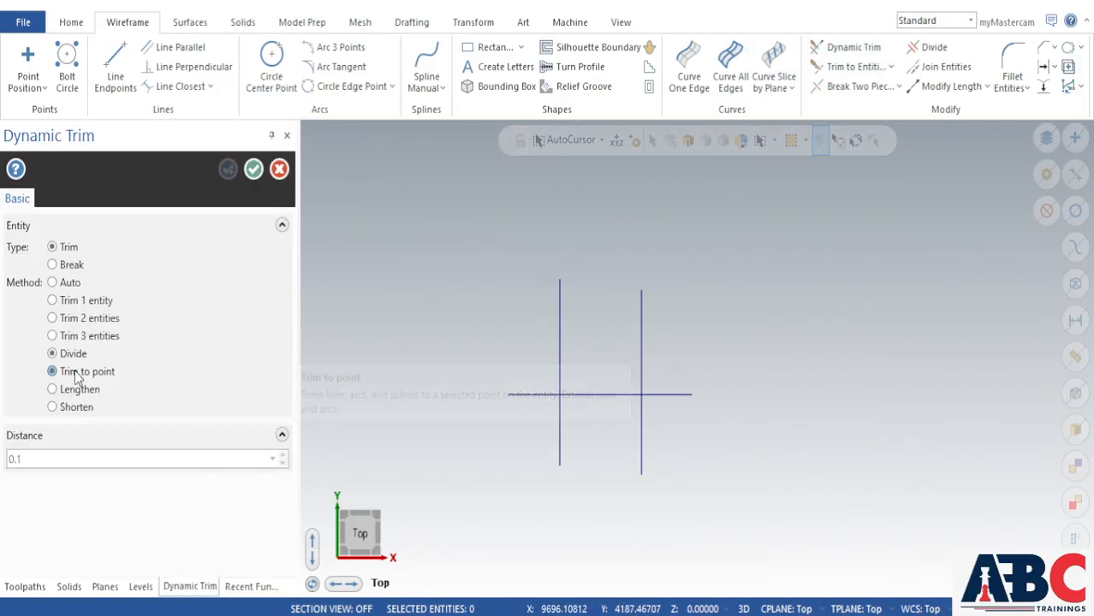
{"action": "left_click", "coordinate": [556, 336]}
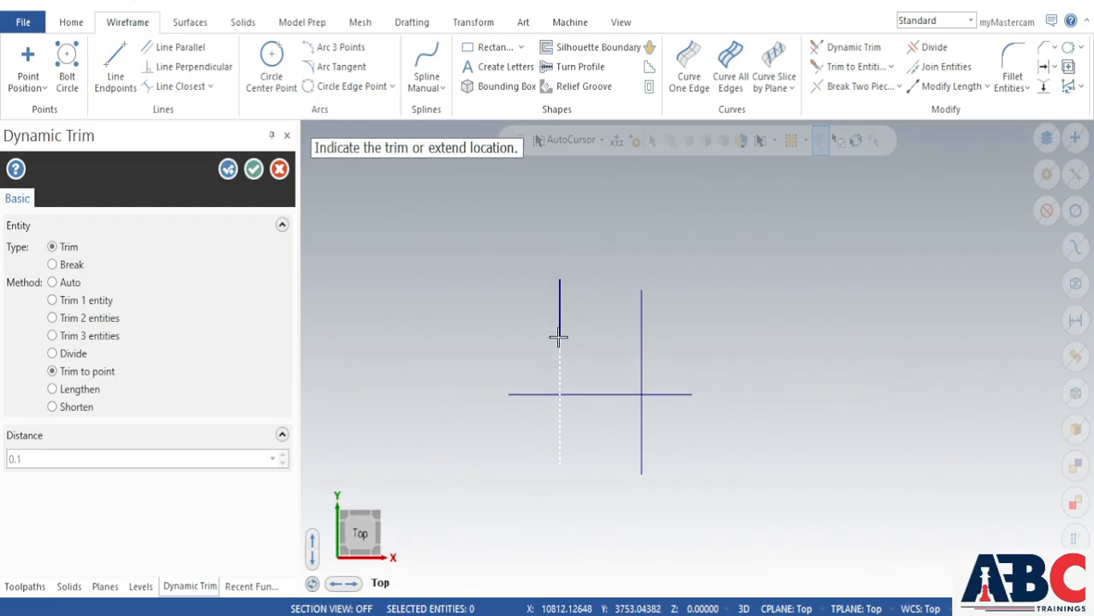
{"action": "left_click", "coordinate": [560, 419]}
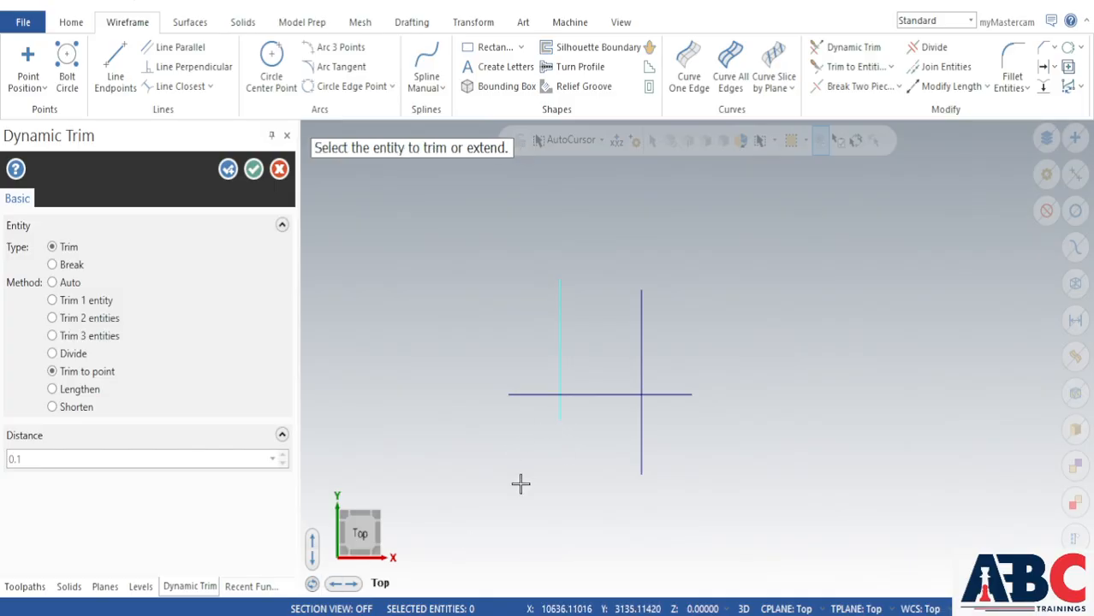
{"action": "left_click", "coordinate": [254, 169]}
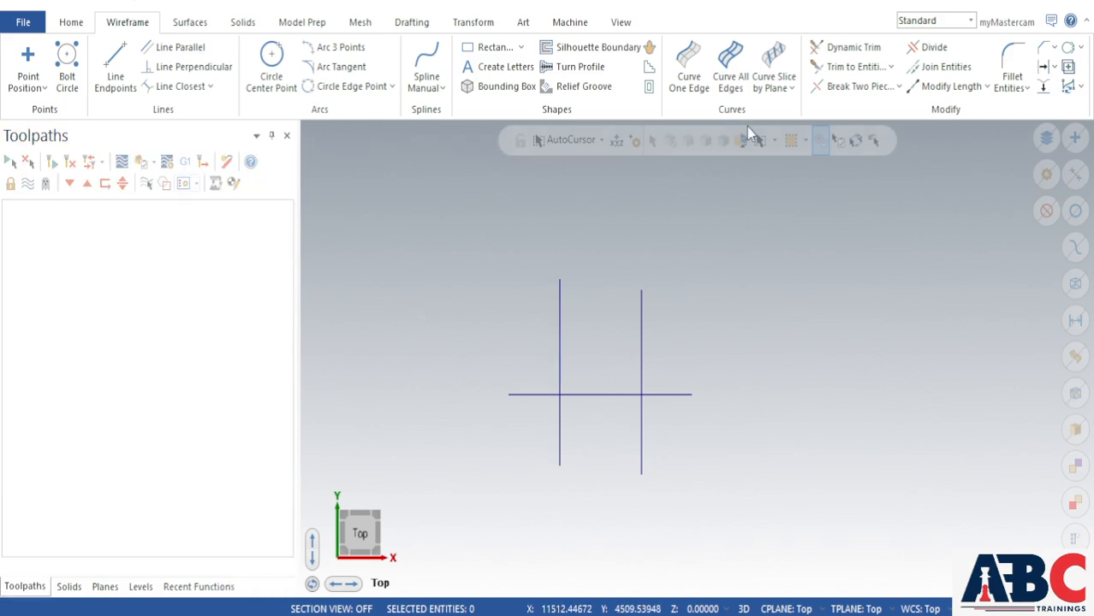
Extend the left vertical line's lower end by 10 with Dynamic Trim's Lengthen method
{"action": "left_click", "coordinate": [853, 47]}
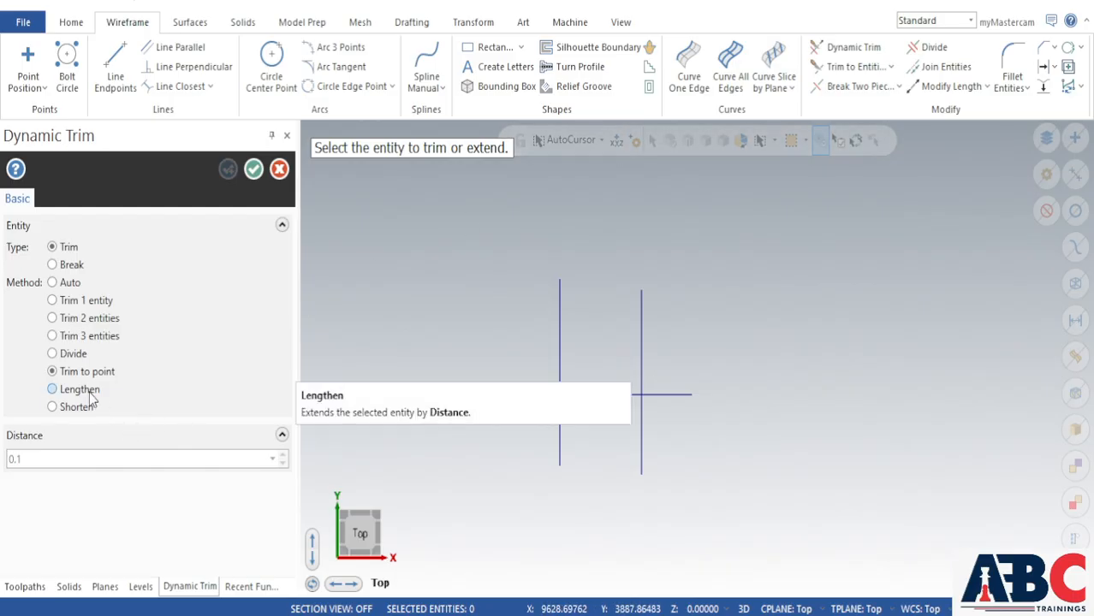
{"action": "left_click", "coordinate": [88, 394]}
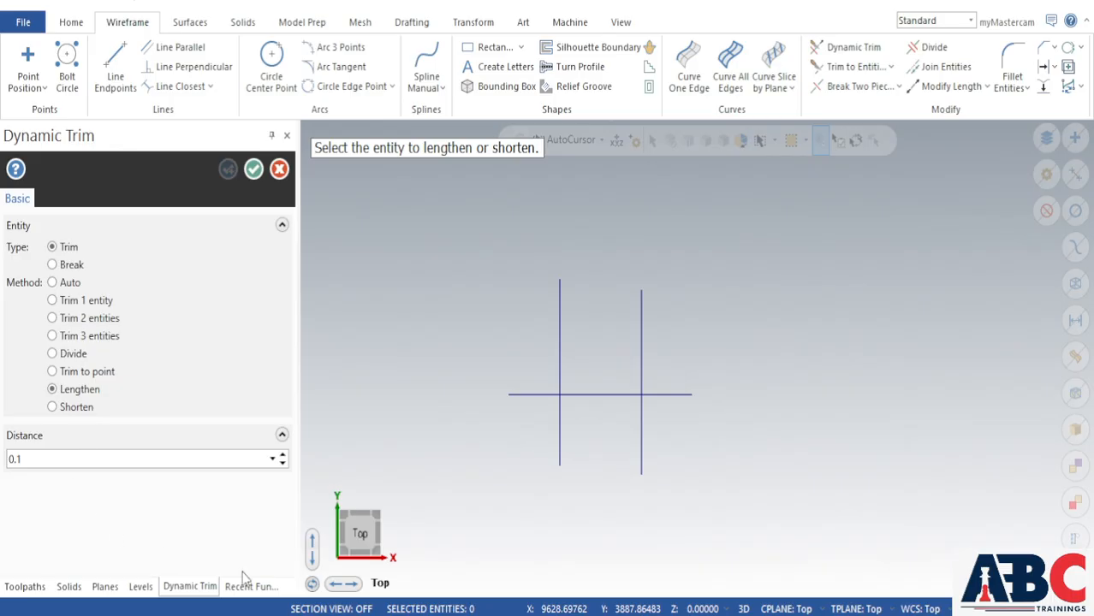
{"action": "left_click", "coordinate": [532, 394]}
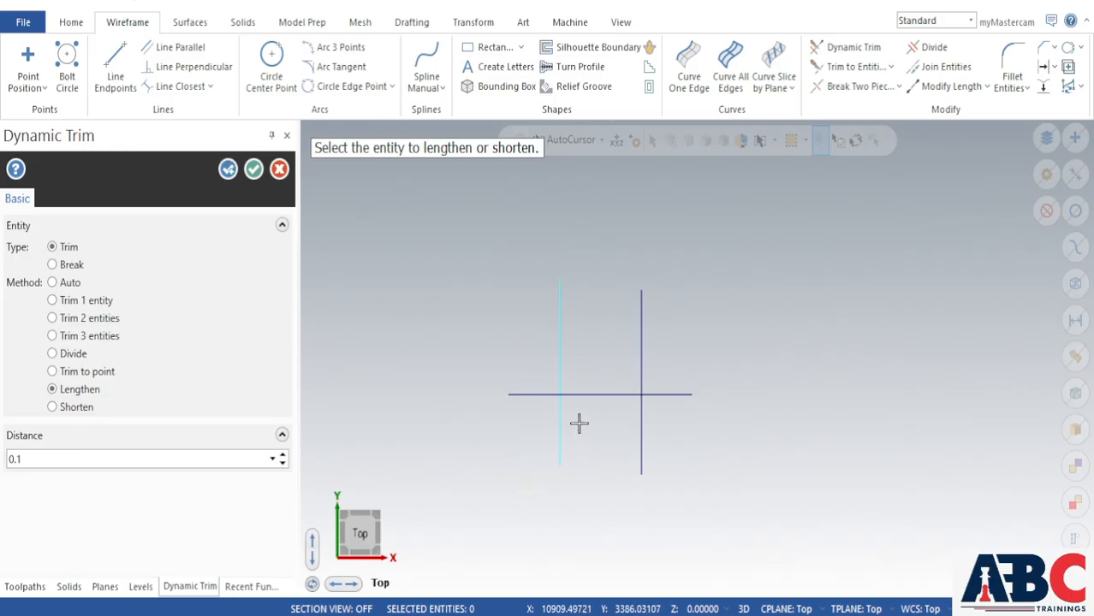
{"action": "left_click", "coordinate": [556, 313]}
{"action": "left_click", "coordinate": [51, 463]}
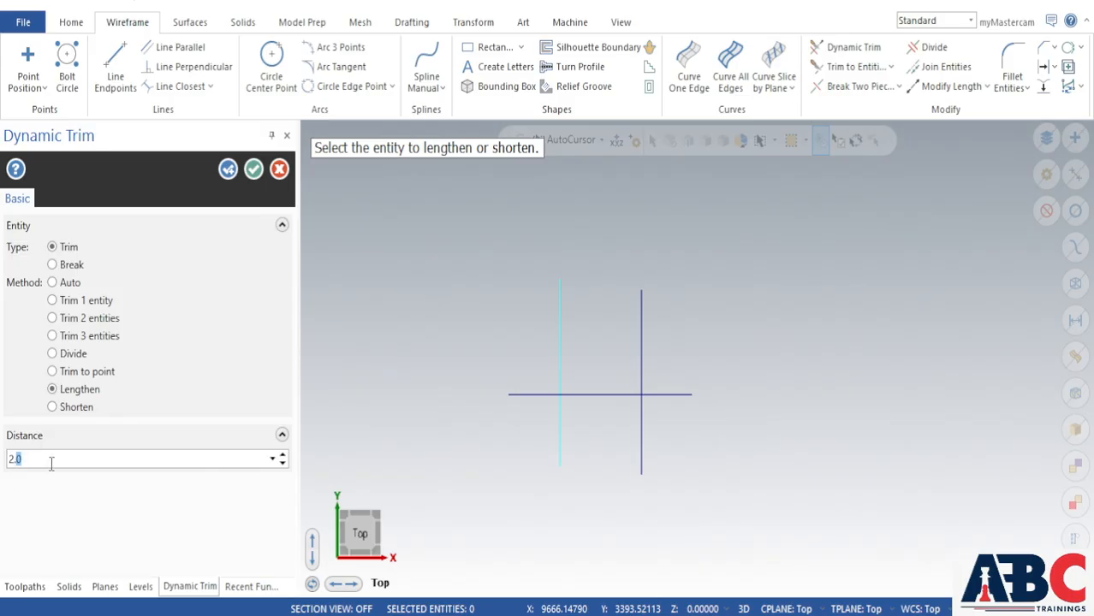
{"action": "left_click_drag", "start_coordinate": [61, 461], "coordinate": [3, 462]}
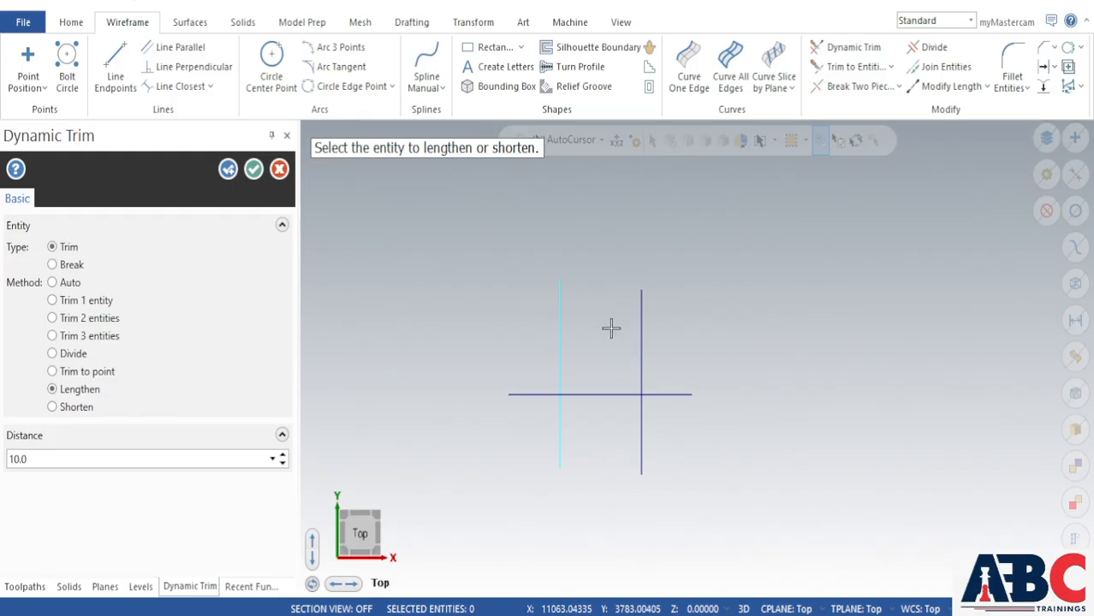
Lengthen the horizontal line's left end by 50 and the right vertical line's upper end by 100
{"action": "left_click", "coordinate": [591, 393]}
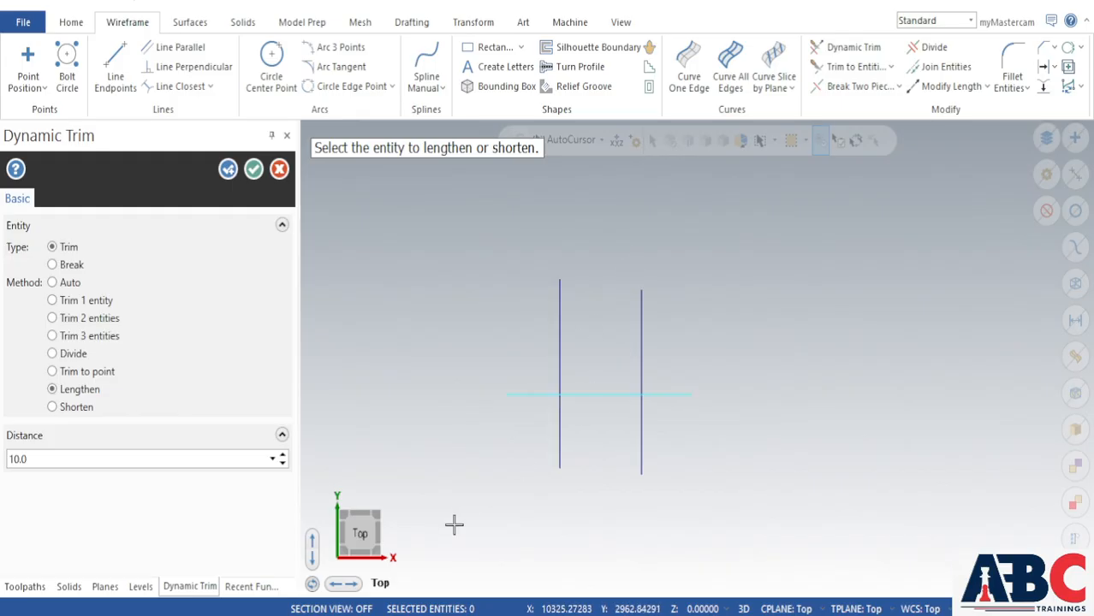
{"action": "double_click", "coordinate": [93, 460]}
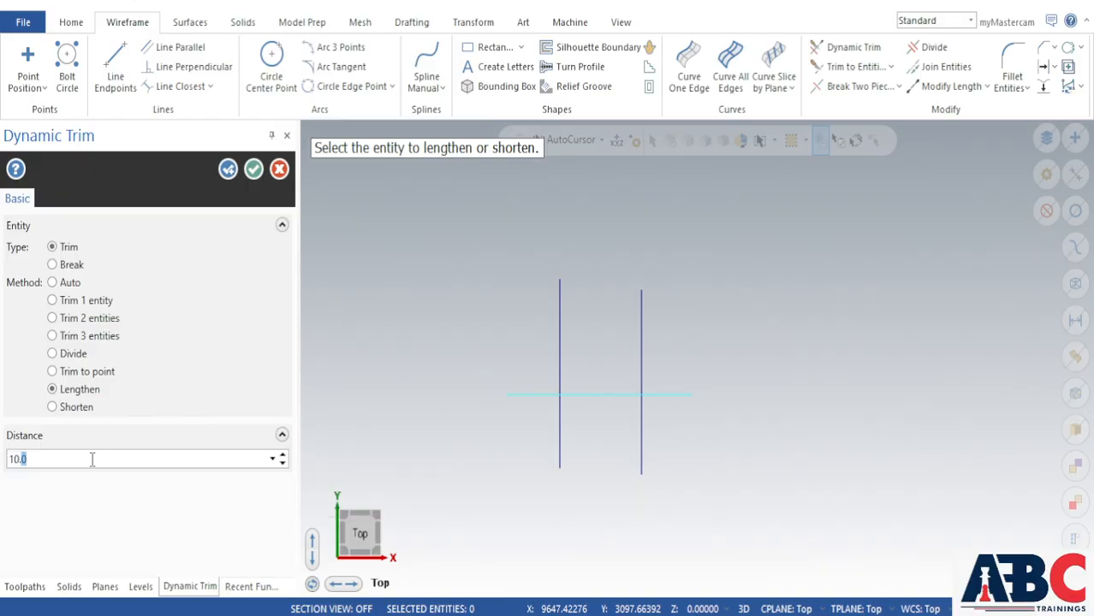
{"action": "left_click_drag", "start_coordinate": [93, 460], "coordinate": [2, 459]}
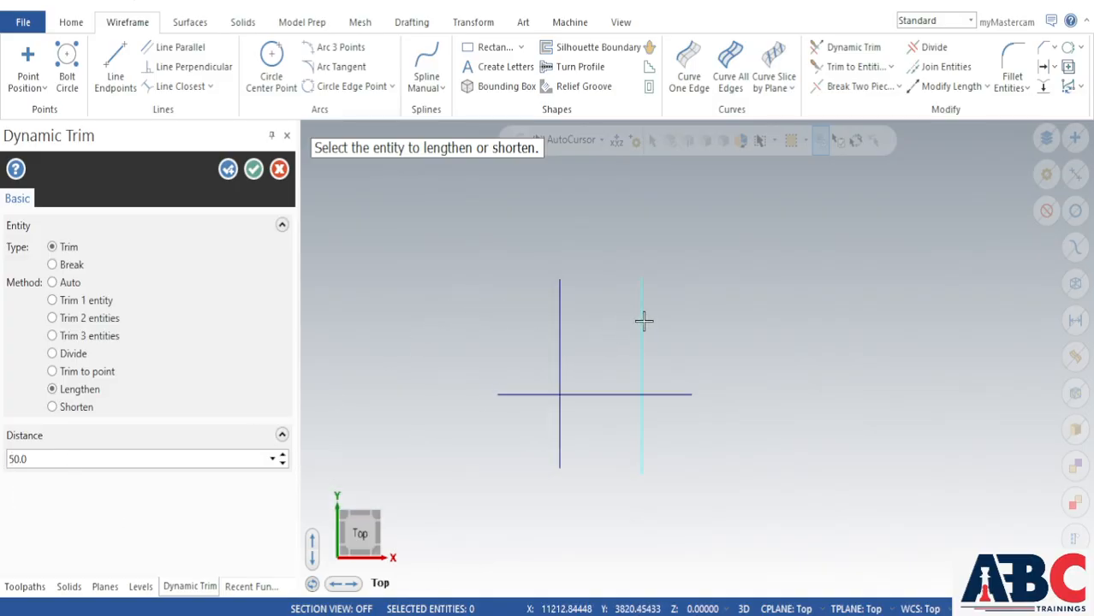
{"action": "left_click", "coordinate": [69, 468]}
{"action": "type", "text": "10"}
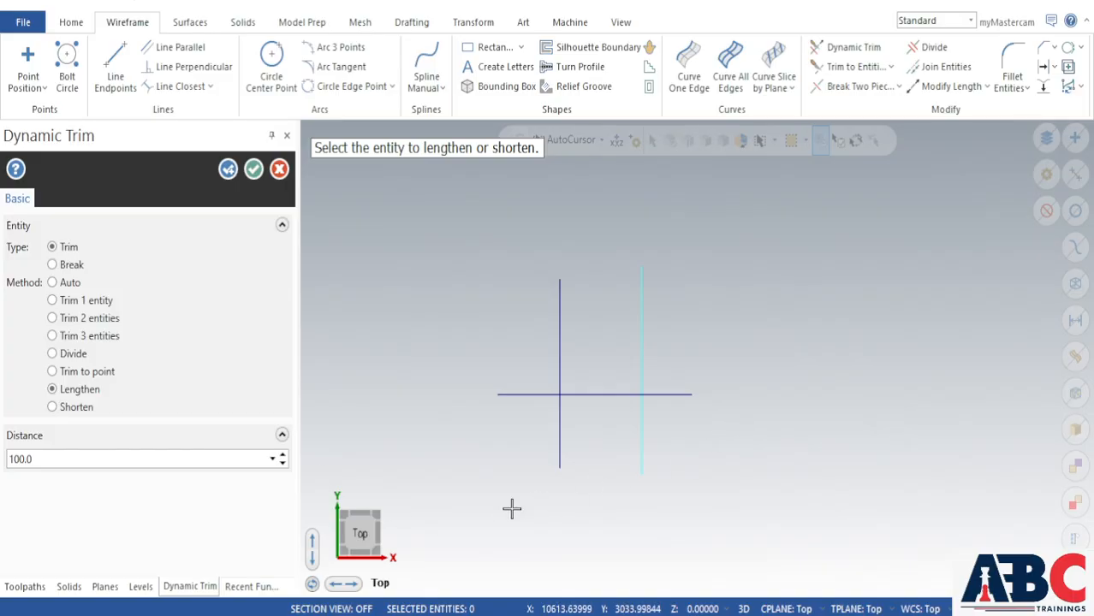
Use the Shorten method to cut 100 off both vertical lines' upper ends and the horizontal line's right end
{"action": "left_click", "coordinate": [76, 408]}
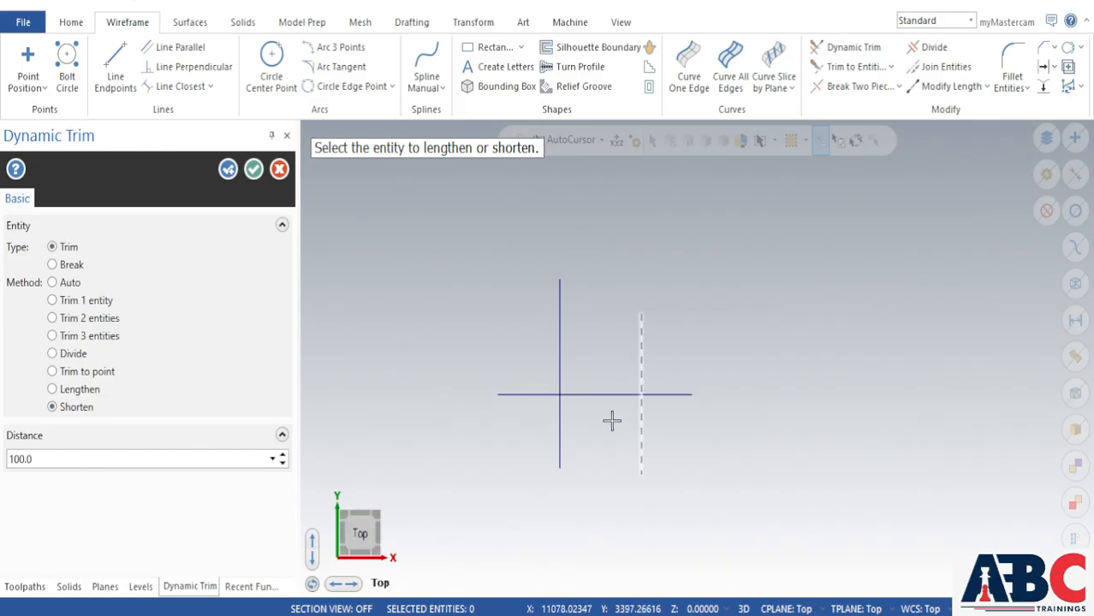
{"action": "left_click", "coordinate": [603, 393]}
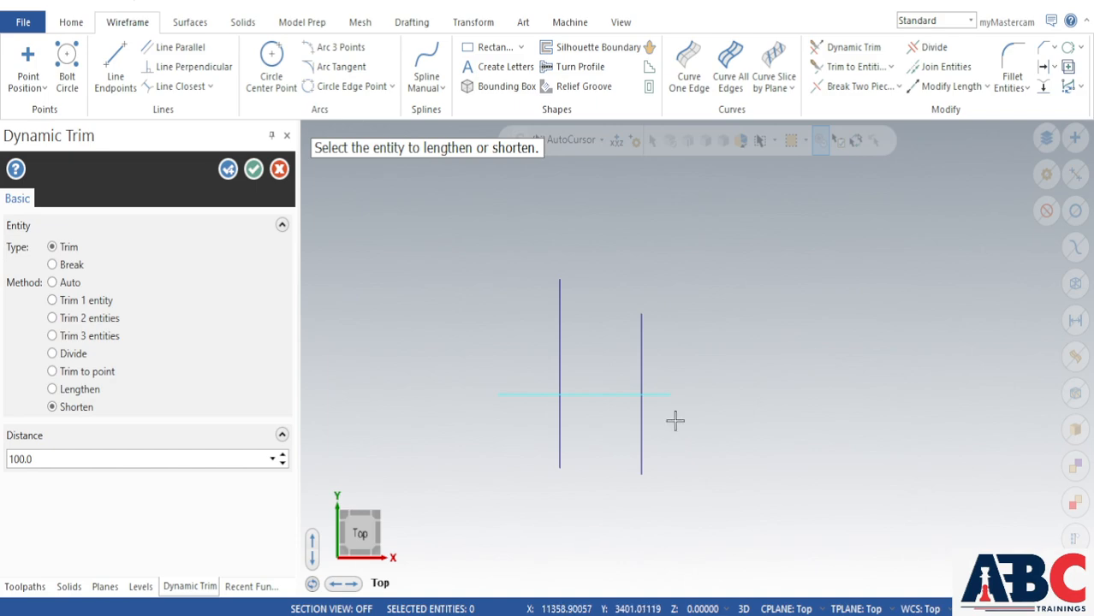
{"action": "left_click", "coordinate": [559, 319]}
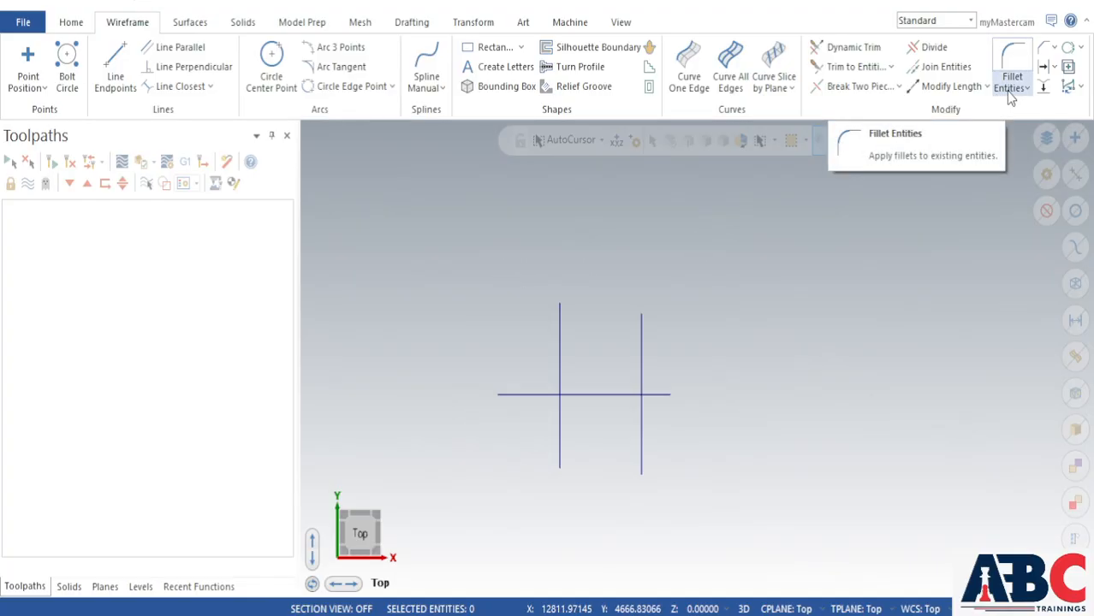
Draw a rectangle about 1037 wide and 768 high to the right of the three lines
{"action": "left_click", "coordinate": [493, 51]}
{"action": "left_click", "coordinate": [798, 298]}
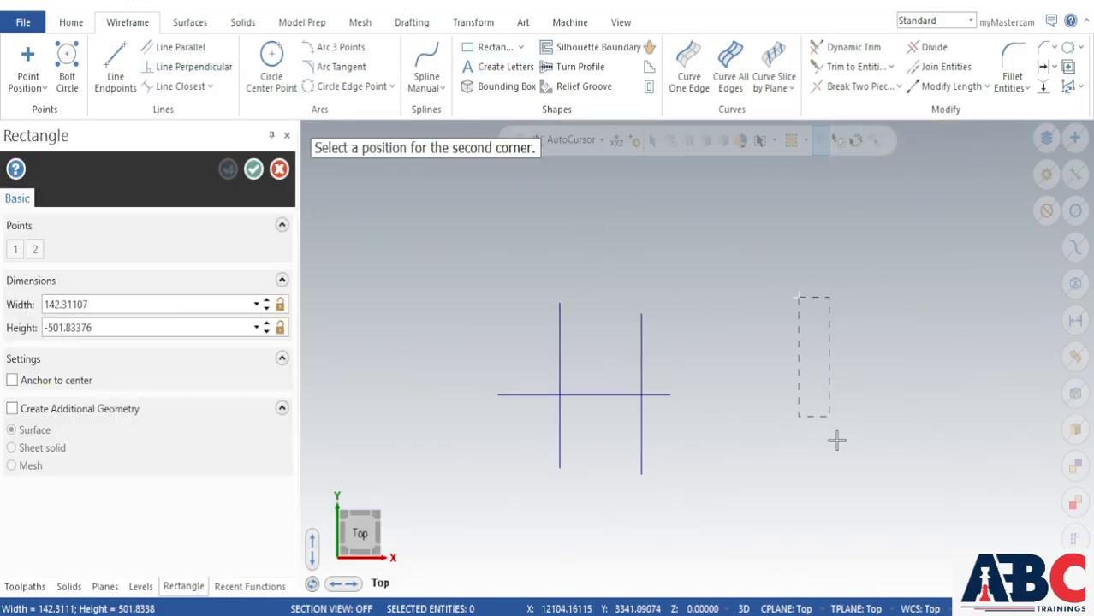
{"action": "left_click", "coordinate": [1021, 479]}
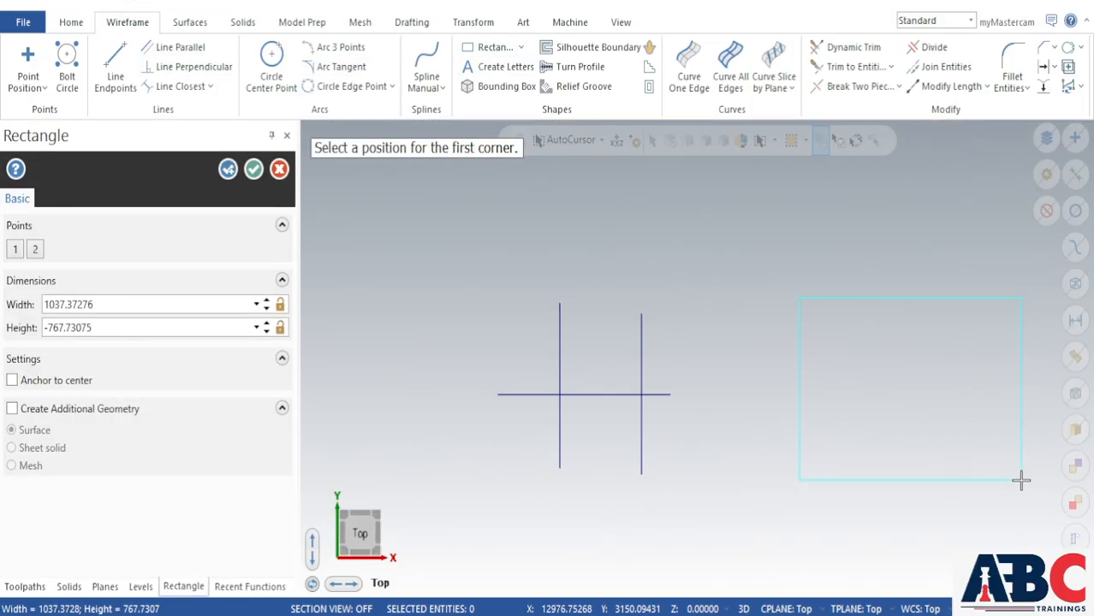
{"action": "left_click", "coordinate": [254, 169]}
Fillet the rectangle's upper-left corner with the Normal method at a radius of 10
{"action": "scroll", "coordinate": [744, 375], "scroll_direction": "down", "scroll_amount": 1}
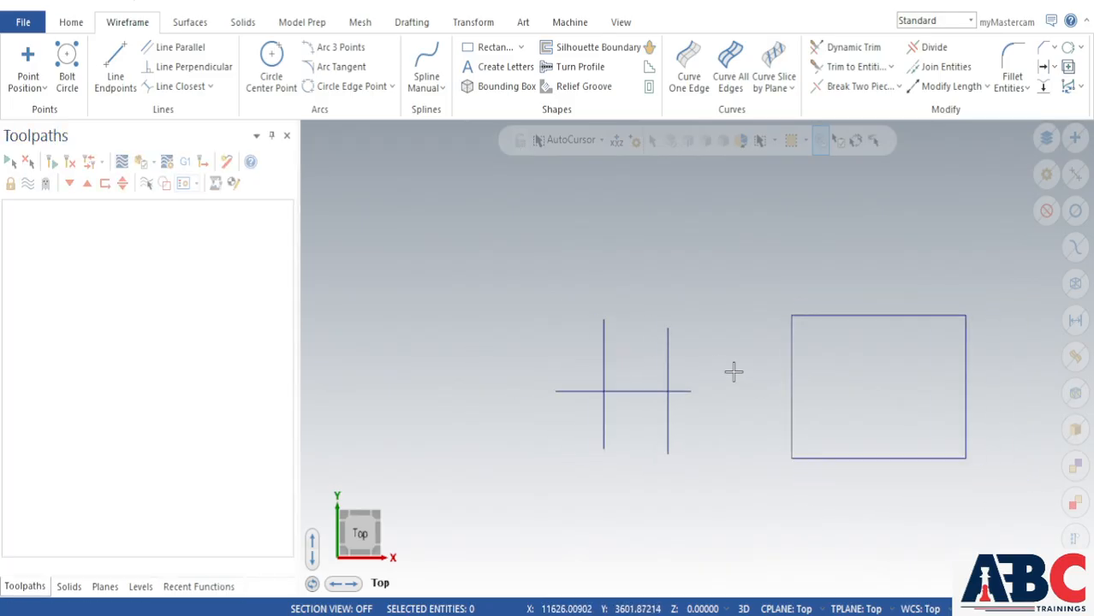
{"action": "scroll", "coordinate": [988, 387], "scroll_direction": "up", "scroll_amount": 3}
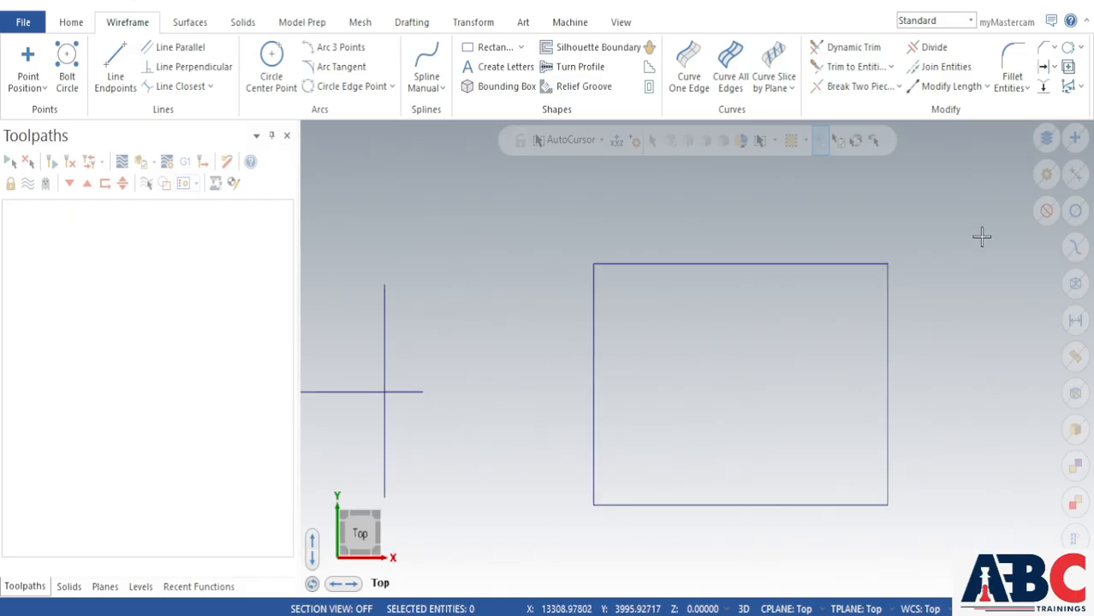
{"action": "left_click", "coordinate": [1013, 60]}
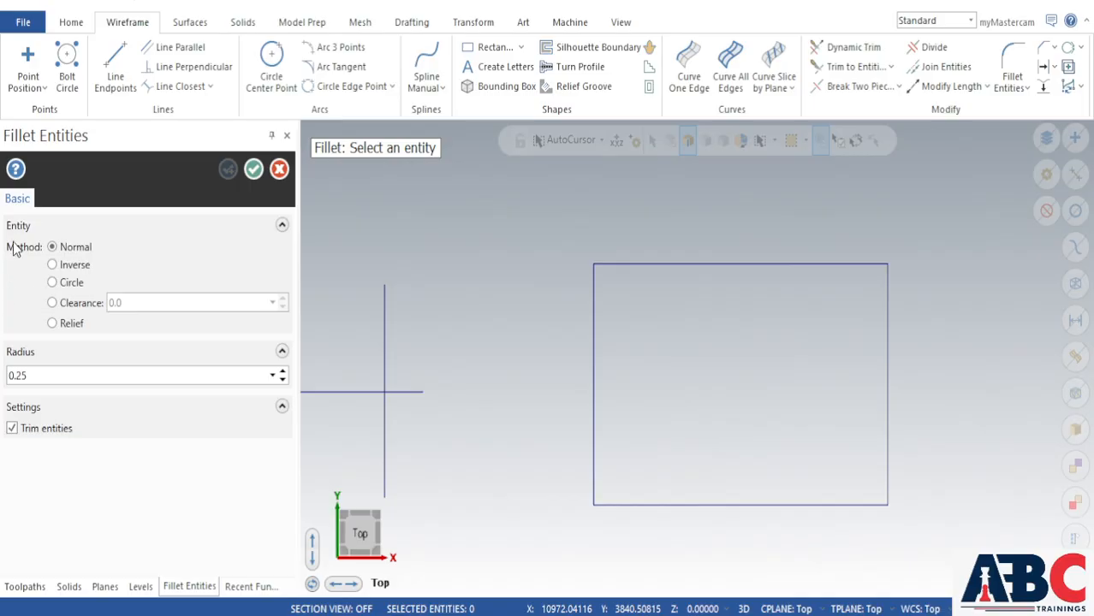
{"action": "mouse_move", "coordinate": [90, 242]}
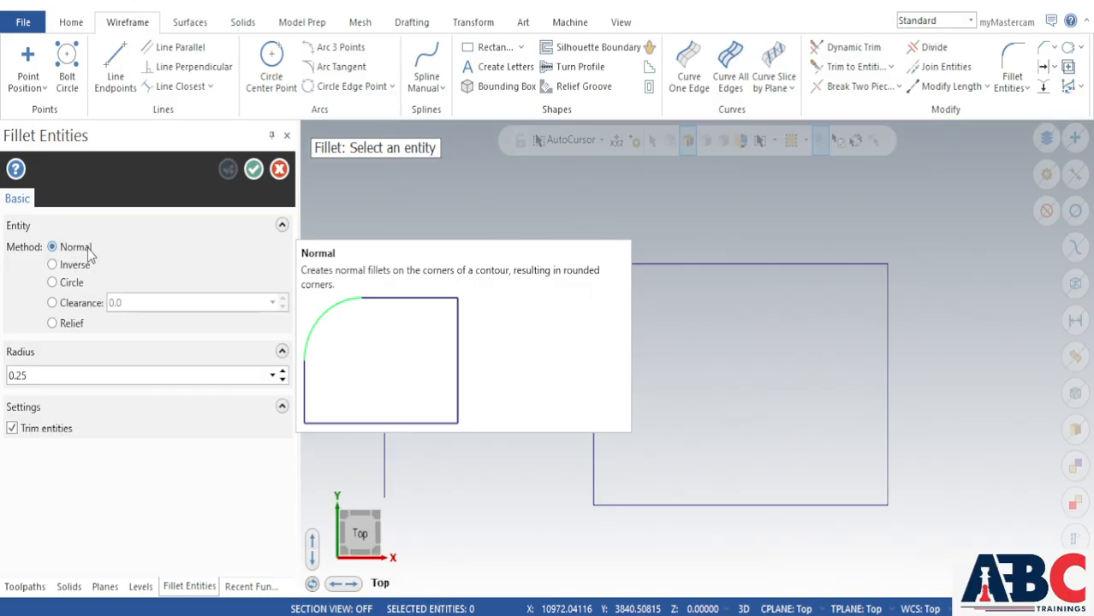
{"action": "mouse_move", "coordinate": [76, 287]}
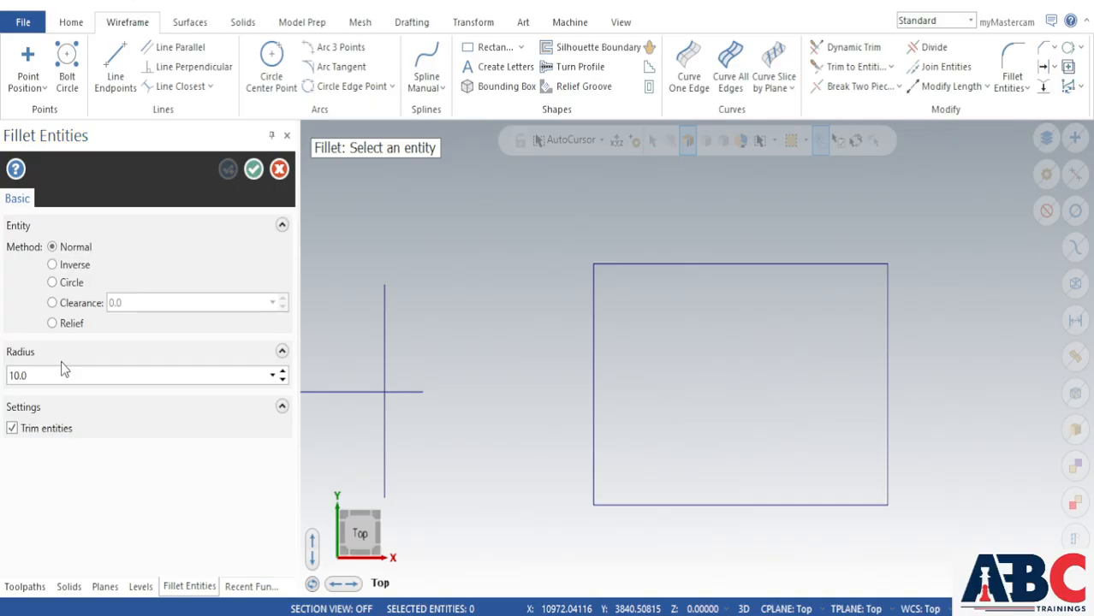
{"action": "left_click", "coordinate": [672, 263]}
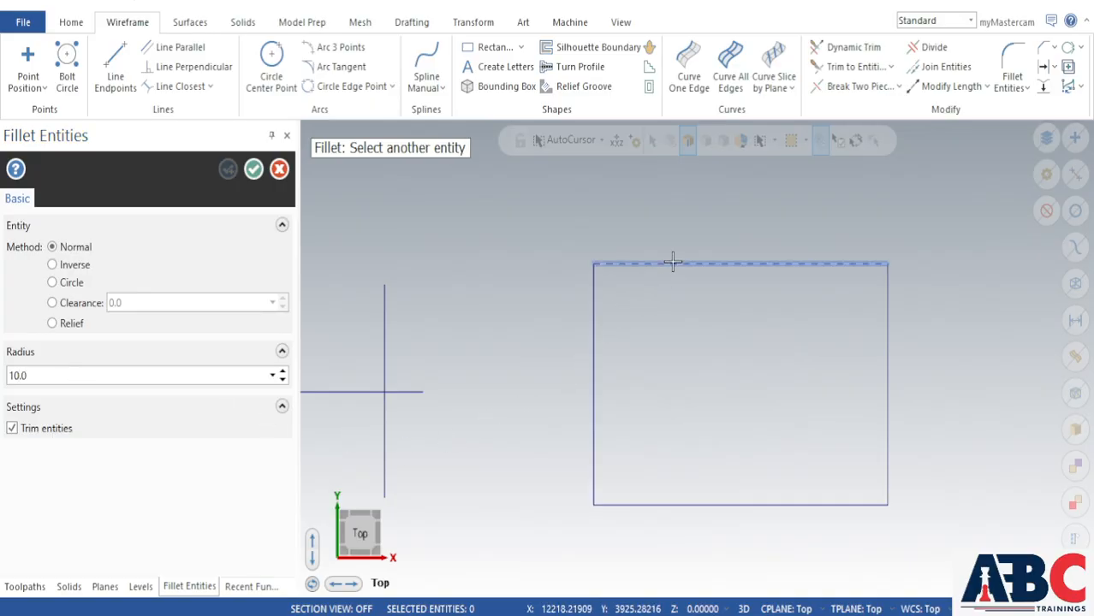
{"action": "left_click", "coordinate": [592, 330]}
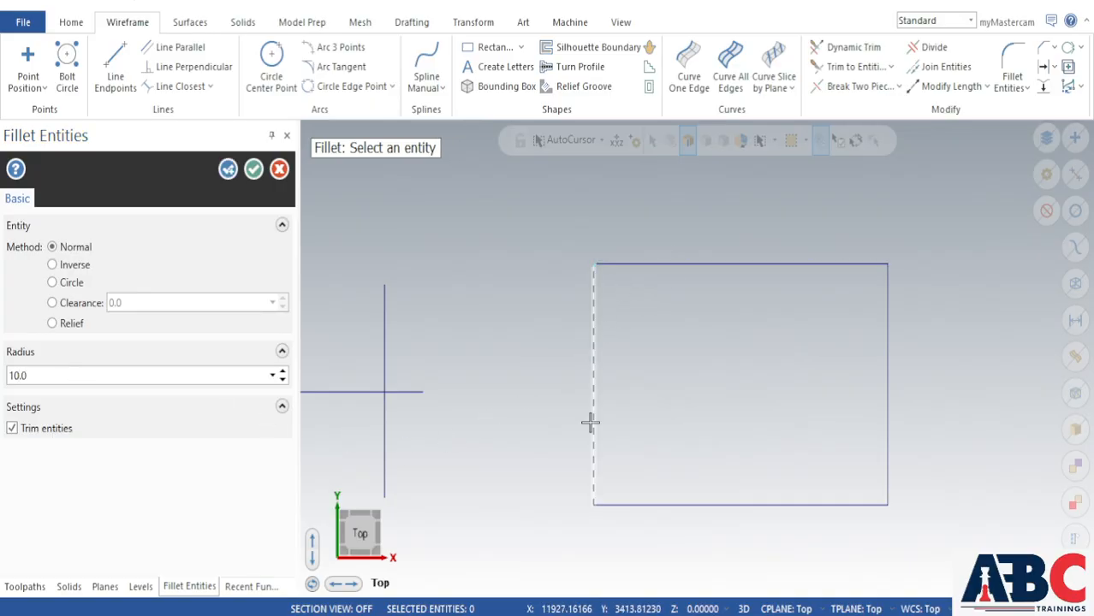
Try a radius of 80 on the upper-left fillet, set it to 150, and apply the fillet
{"action": "double_click", "coordinate": [45, 379]}
{"action": "left_click_drag", "start_coordinate": [41, 378], "coordinate": [3, 385]}
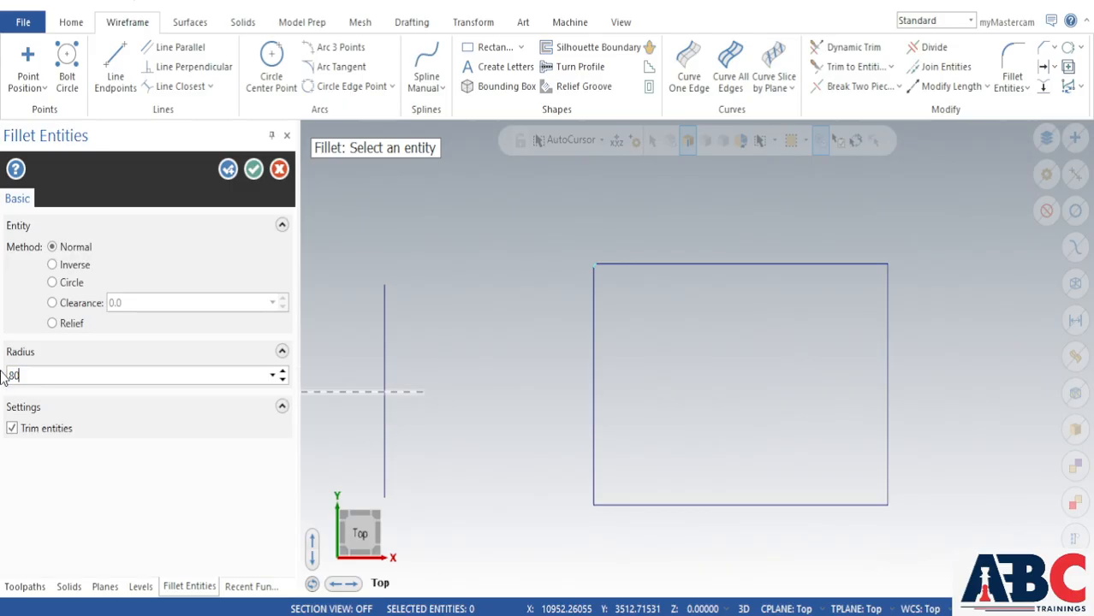
{"action": "double_click", "coordinate": [52, 379]}
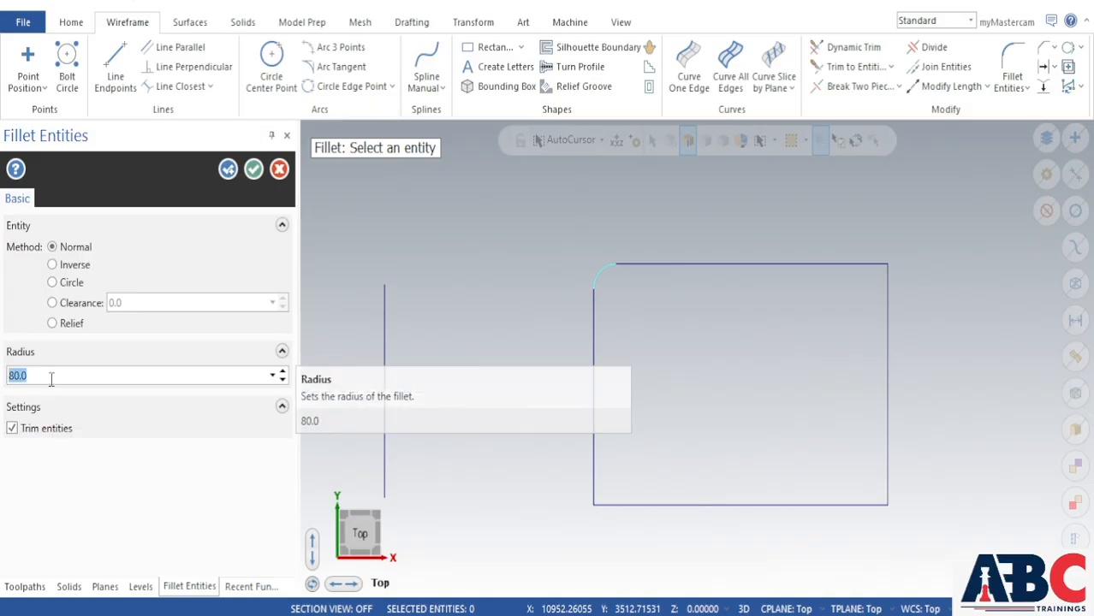
{"action": "type", "text": "15"}
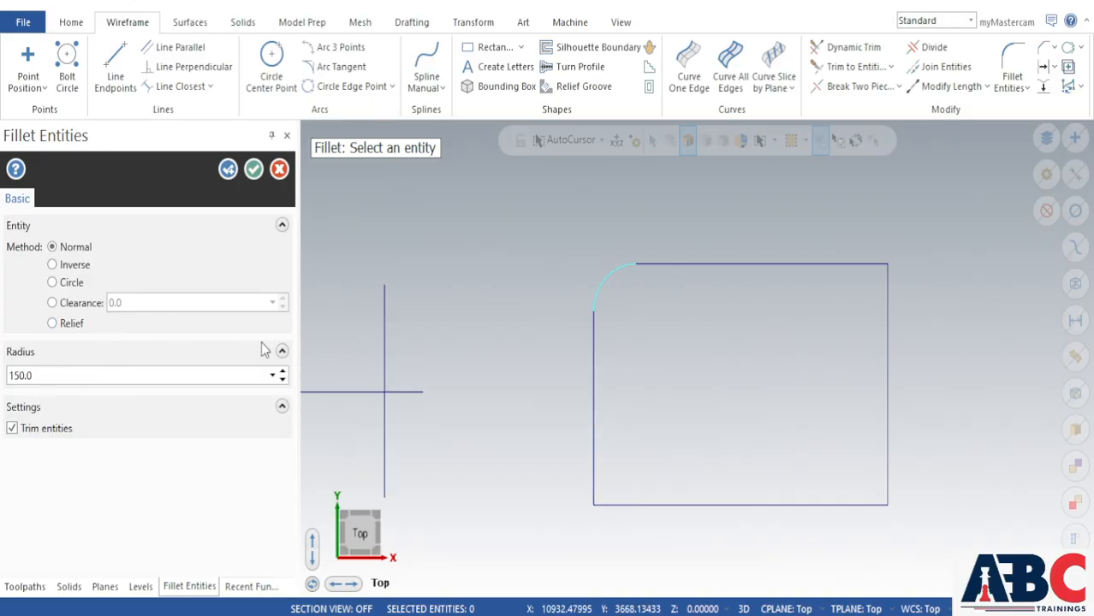
{"action": "left_click", "coordinate": [226, 170]}
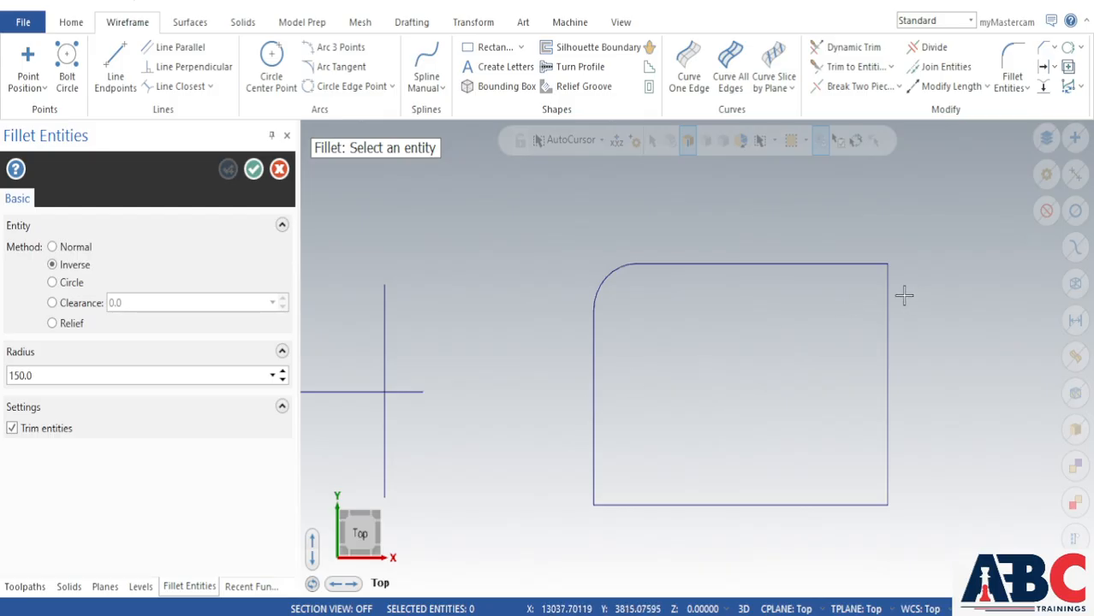
Apply an Inverse fillet of radius 150 to the rectangle's upper-right corner with entity trimming on
{"action": "left_click", "coordinate": [856, 265]}
{"action": "left_click", "coordinate": [887, 329]}
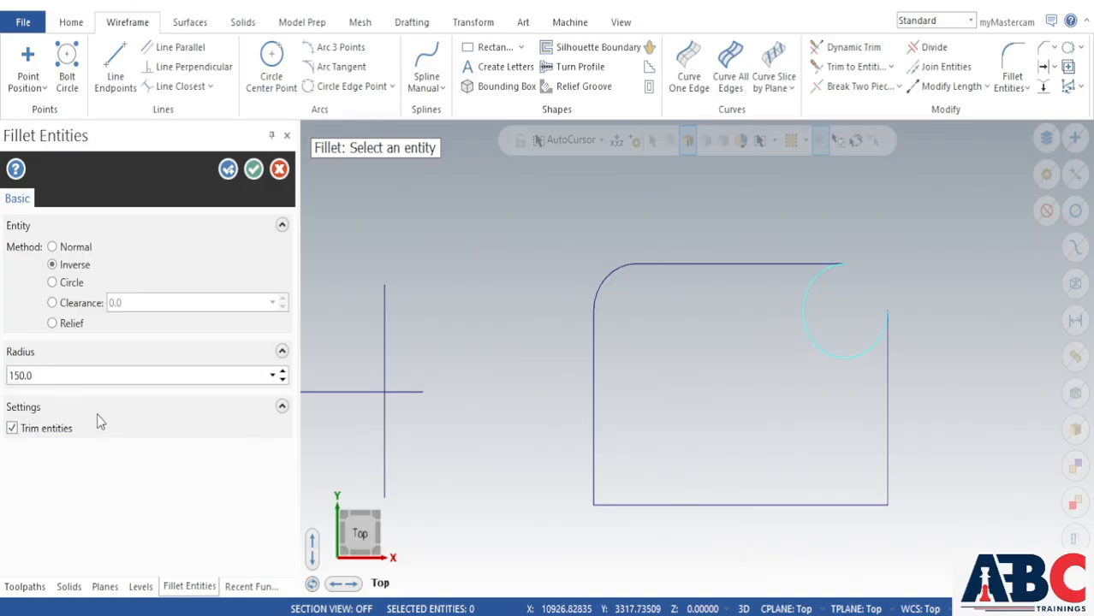
{"action": "left_click", "coordinate": [35, 428]}
{"action": "left_click", "coordinate": [53, 428]}
{"action": "left_click", "coordinate": [228, 169]}
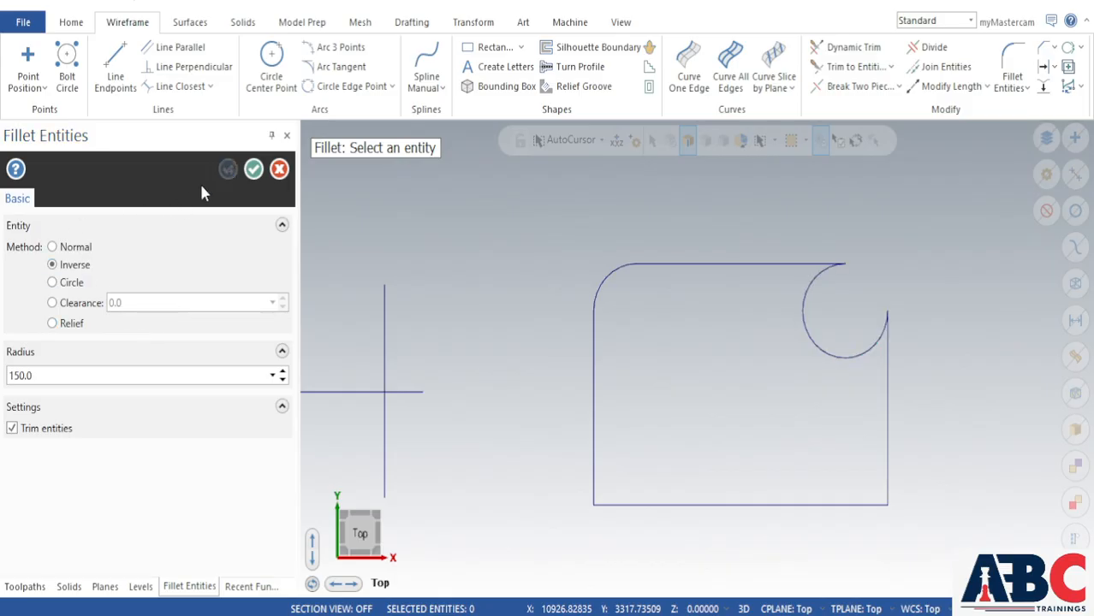
Apply a Circle fillet of radius 150 to the rectangle's lower-left corner
{"action": "left_click", "coordinate": [72, 285]}
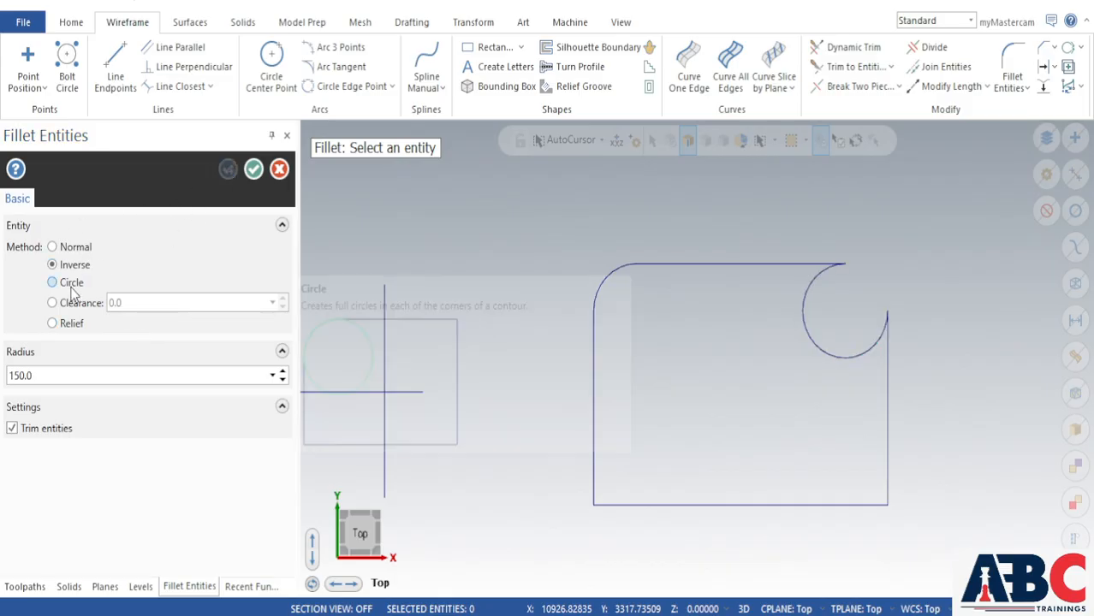
{"action": "left_click", "coordinate": [594, 476]}
{"action": "left_click", "coordinate": [671, 505]}
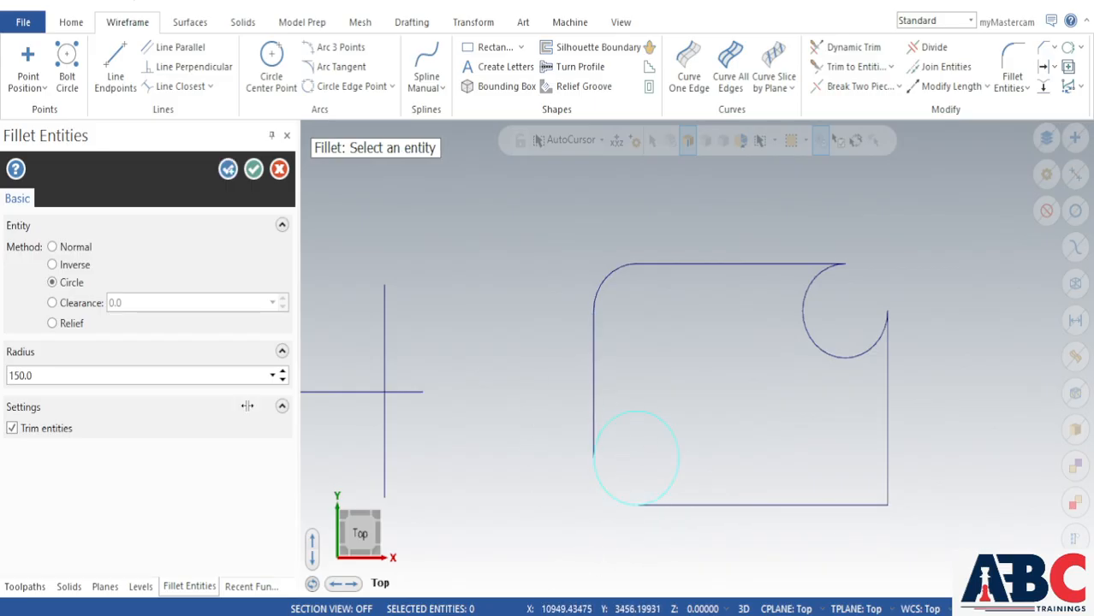
{"action": "left_click", "coordinate": [229, 169]}
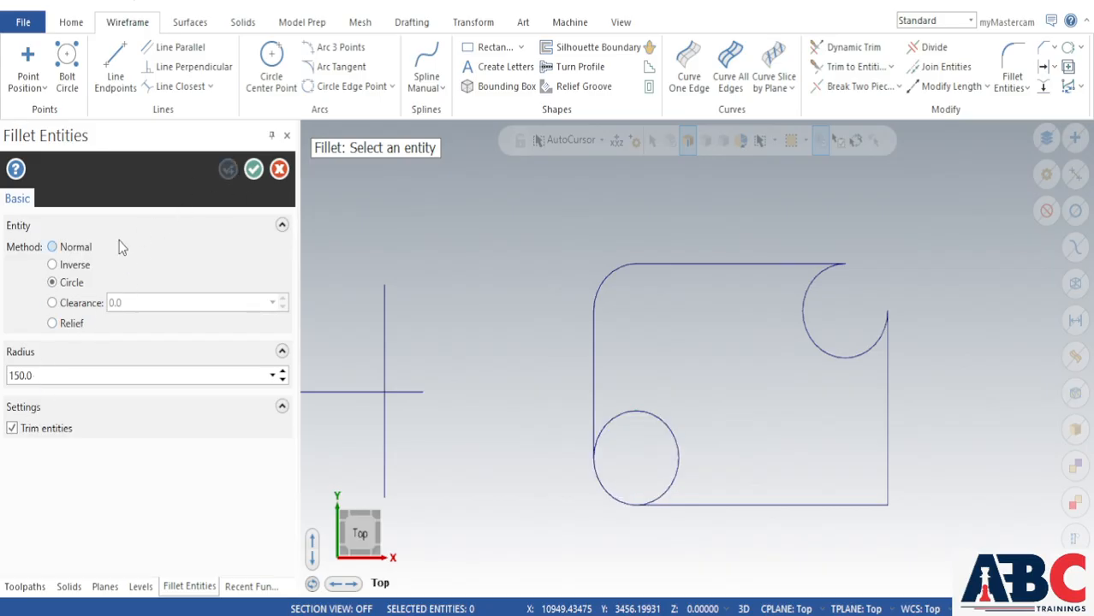
Try a Clearance fillet of radius 150 with 0 clearance on the rectangle's lower-right corner, and undo it
{"action": "left_click", "coordinate": [70, 308]}
{"action": "left_click", "coordinate": [890, 471]}
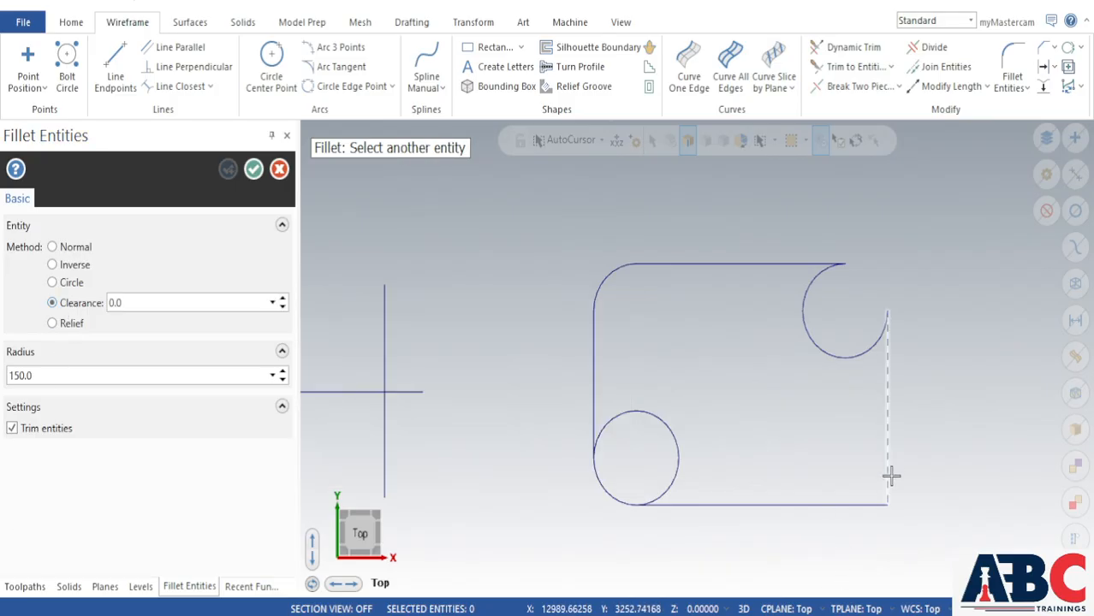
{"action": "left_click", "coordinate": [859, 504]}
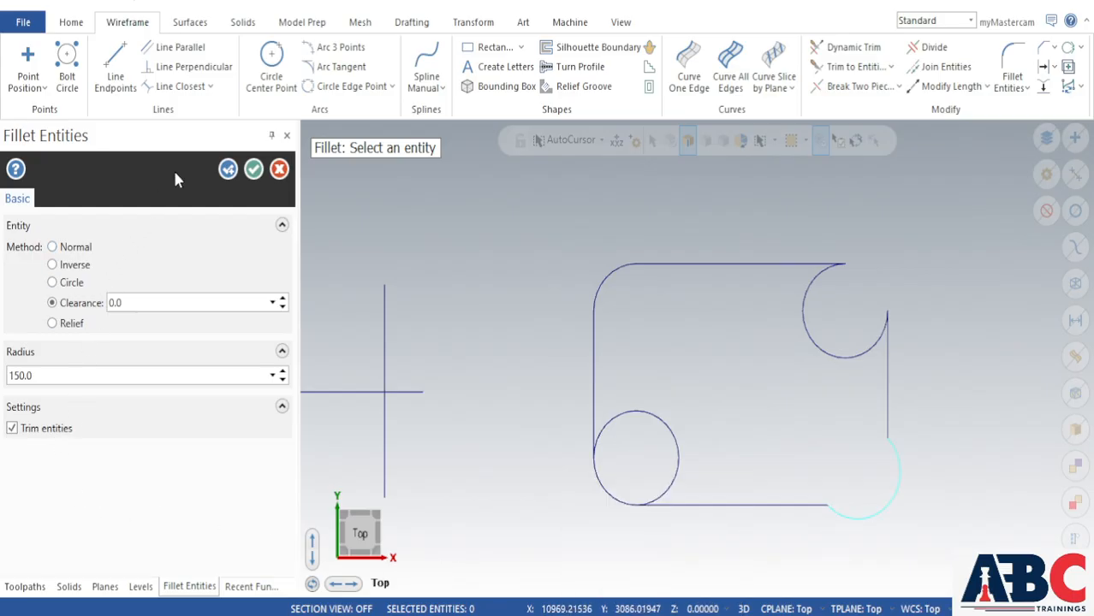
{"action": "left_click", "coordinate": [228, 168]}
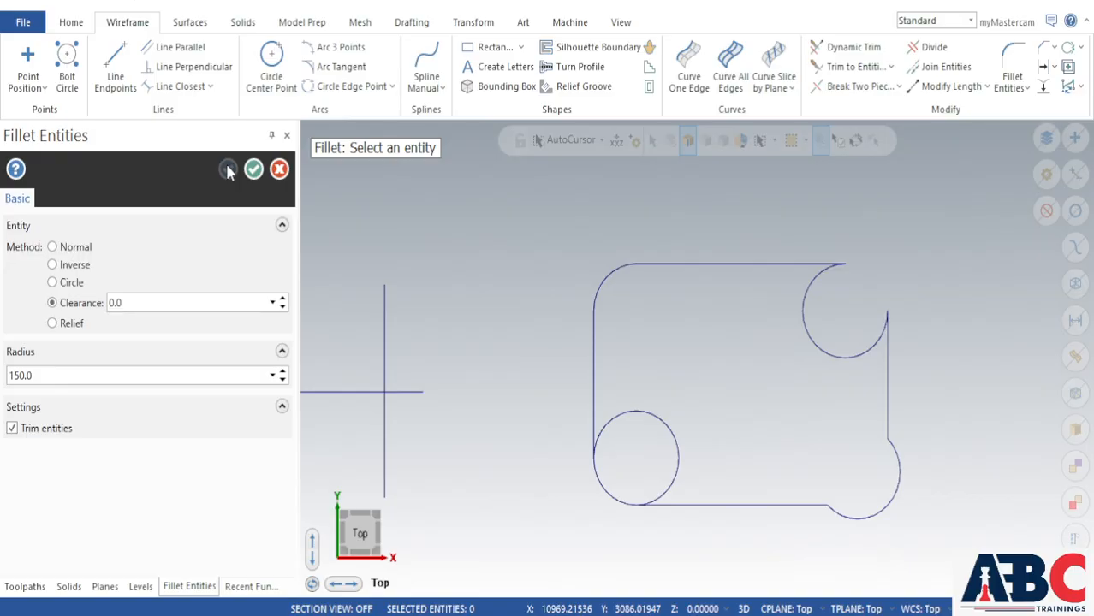
{"action": "key", "text": "ctrl+z"}
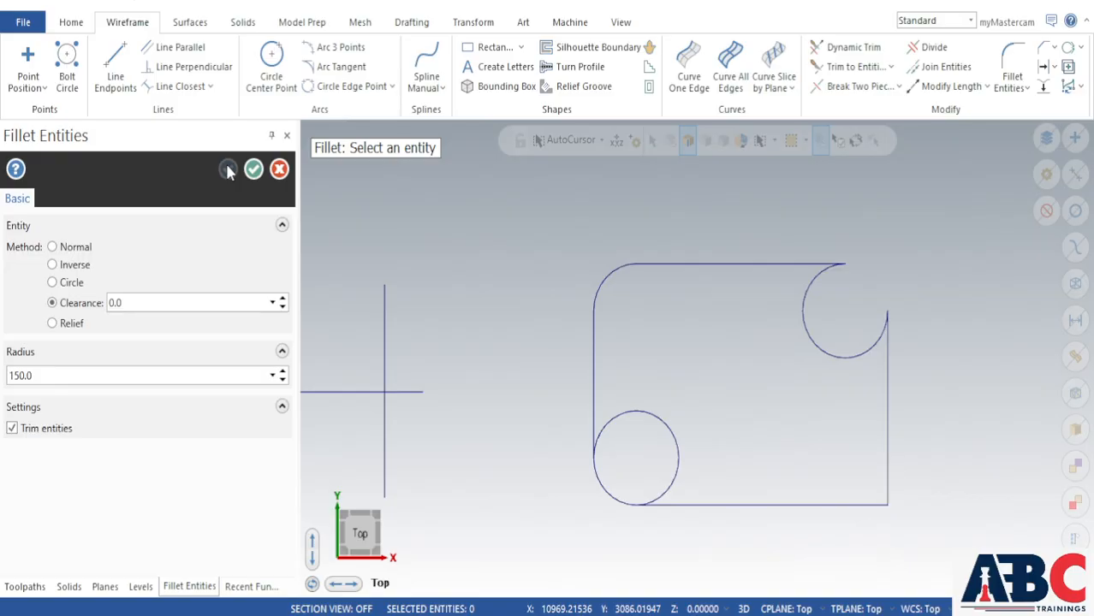
Apply a Relief fillet of radius 150 to the rectangle's lower-right corner with entity trimming on, and finish filleting
{"action": "left_click", "coordinate": [52, 323]}
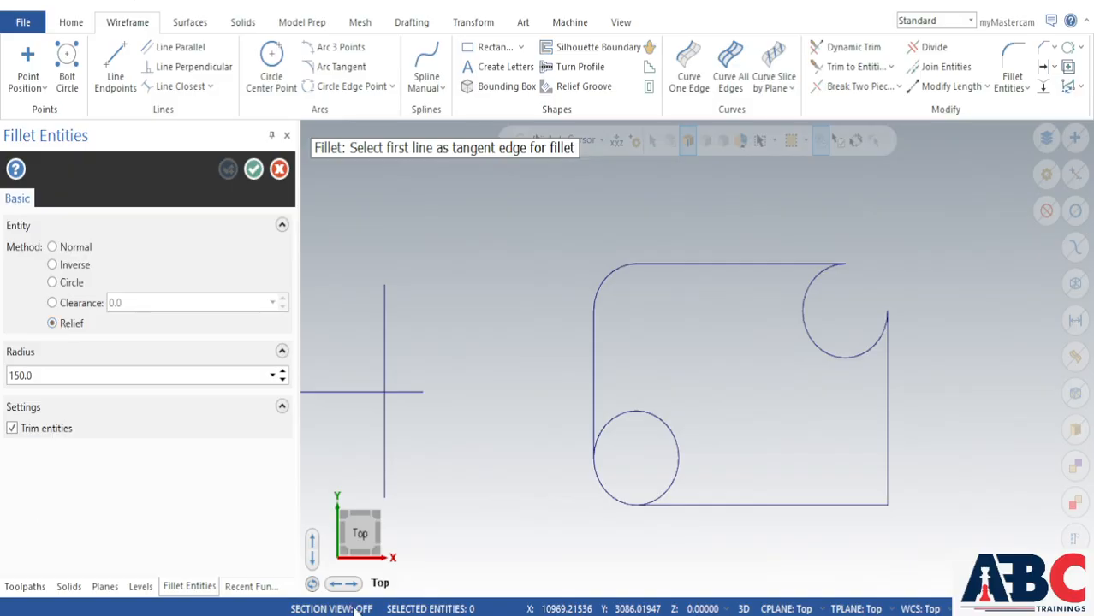
{"action": "left_click", "coordinate": [886, 463]}
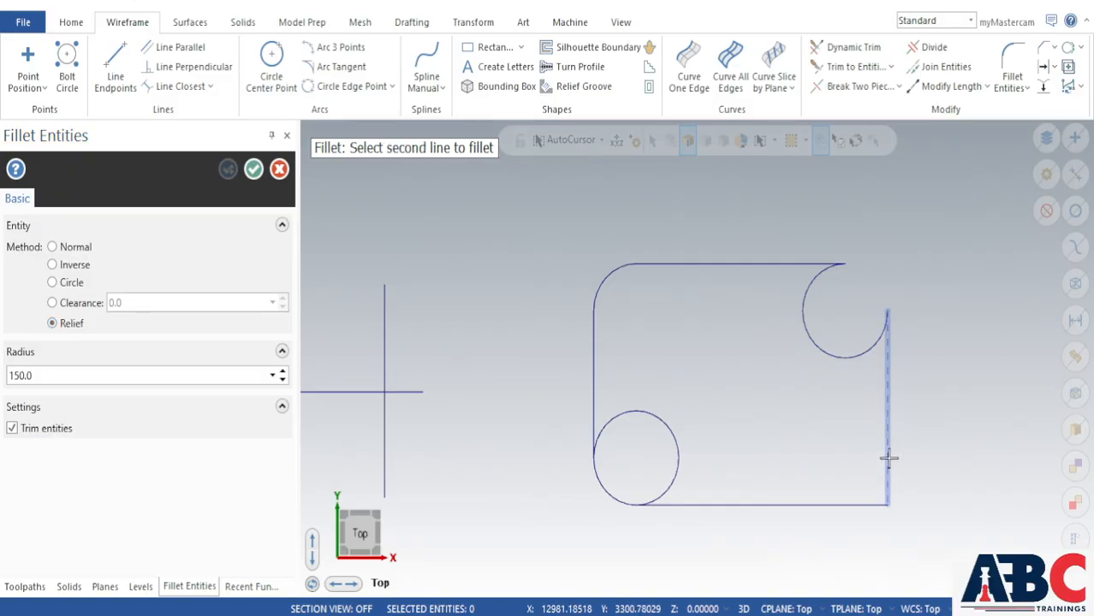
{"action": "left_click", "coordinate": [852, 504]}
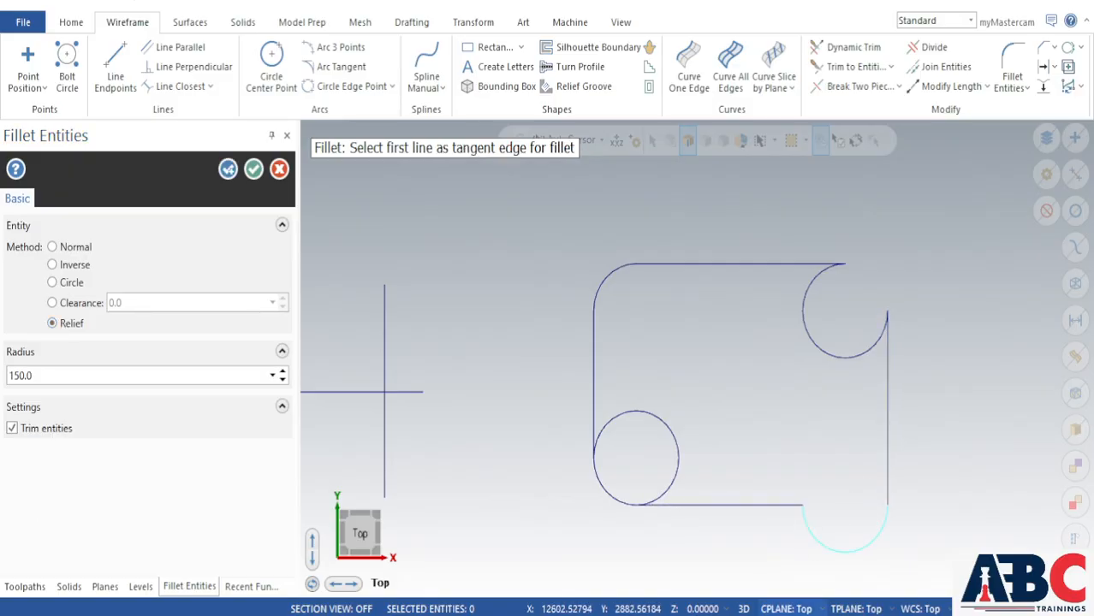
{"action": "left_click", "coordinate": [227, 170]}
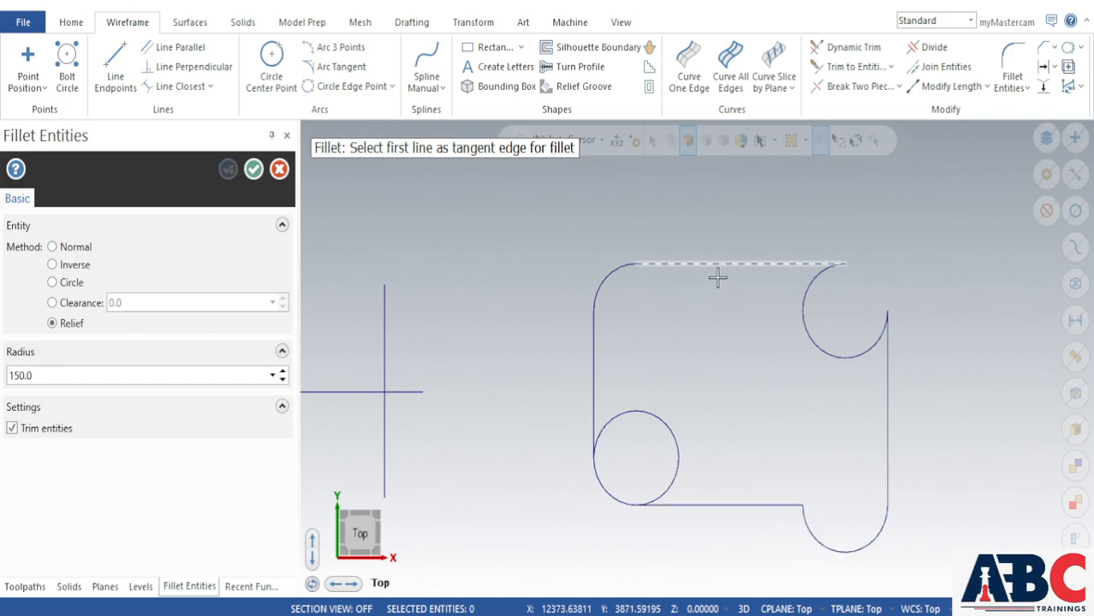
{"action": "left_click", "coordinate": [254, 170]}
Draw a rectangle about 1219 wide and 803 high in the empty area below the existing shapes
{"action": "scroll", "coordinate": [682, 323], "scroll_direction": "down", "scroll_amount": 1}
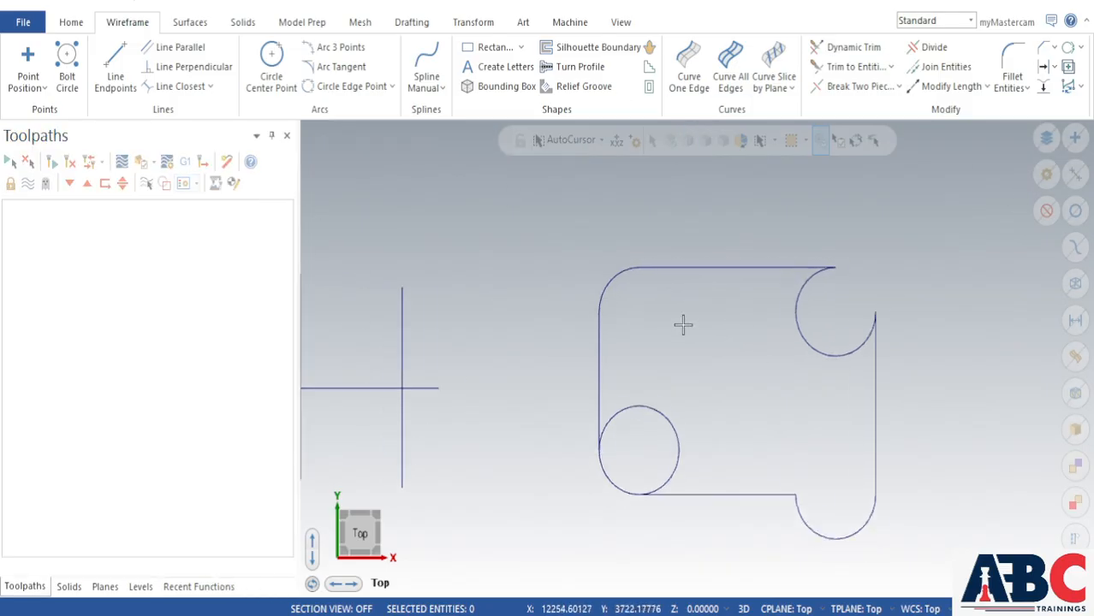
{"action": "scroll", "coordinate": [635, 305], "scroll_direction": "down", "scroll_amount": 3}
{"action": "scroll", "coordinate": [548, 514], "scroll_direction": "down", "scroll_amount": 1}
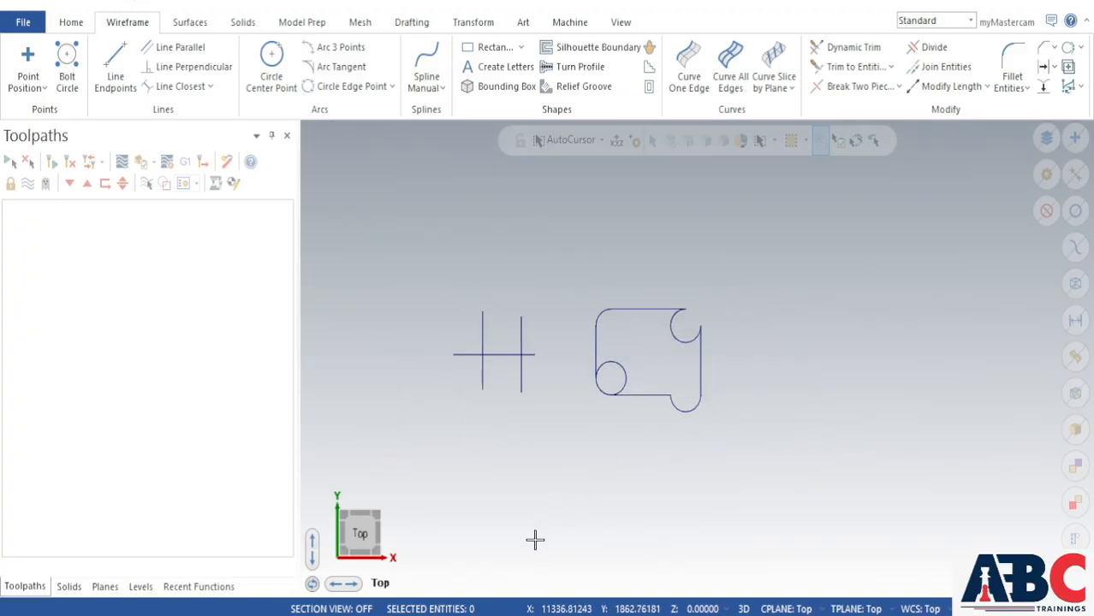
{"action": "scroll", "coordinate": [535, 539], "scroll_direction": "up", "scroll_amount": 2}
{"action": "scroll", "coordinate": [514, 411], "scroll_direction": "up", "scroll_amount": 2}
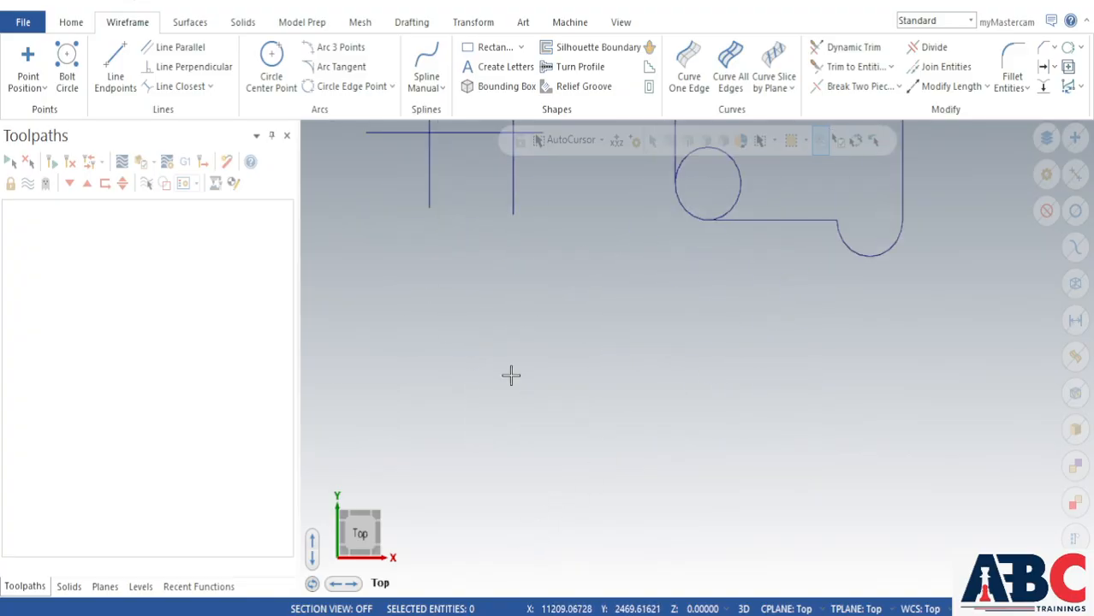
{"action": "left_click", "coordinate": [488, 48]}
{"action": "left_click", "coordinate": [535, 328]}
{"action": "left_click", "coordinate": [802, 522]}
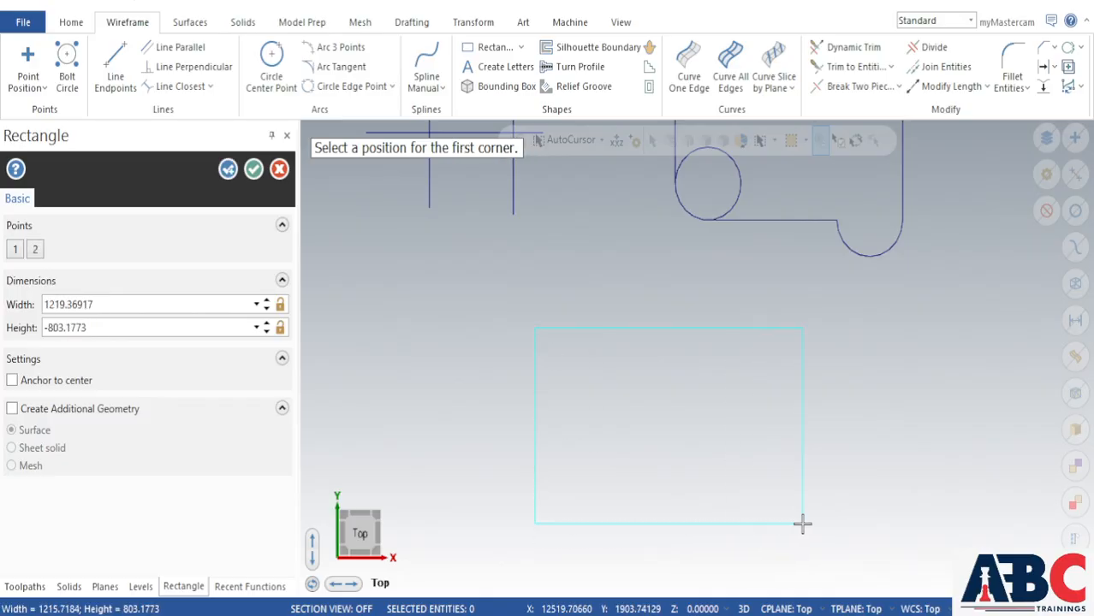
{"action": "left_click", "coordinate": [254, 169]}
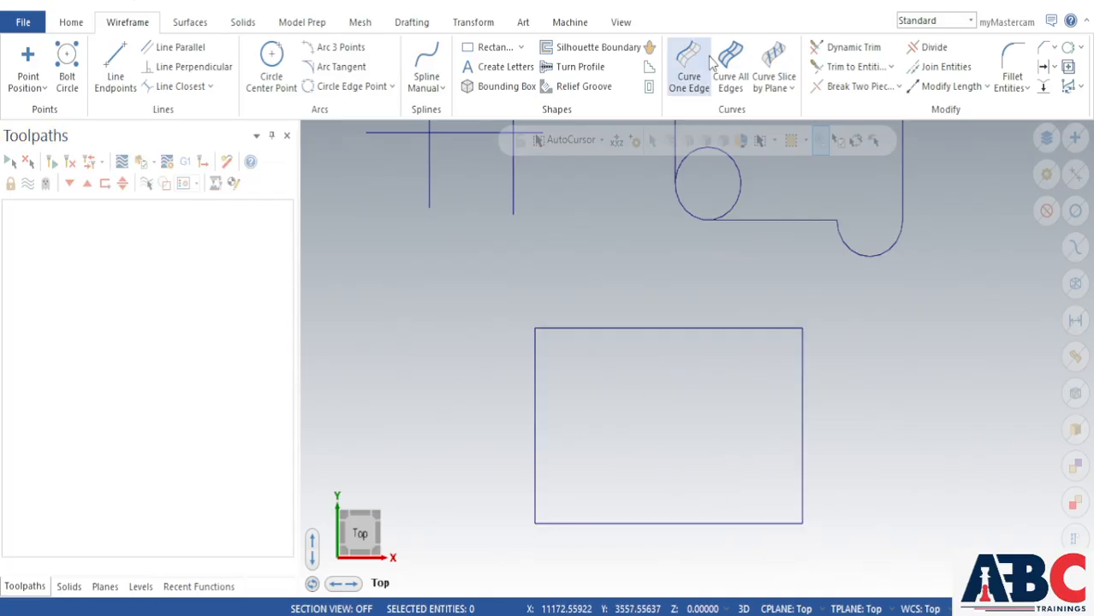
Chamfer the new rectangle's upper-left corner using the 1 Distance method with a distance of 150
{"action": "left_click", "coordinate": [1041, 50]}
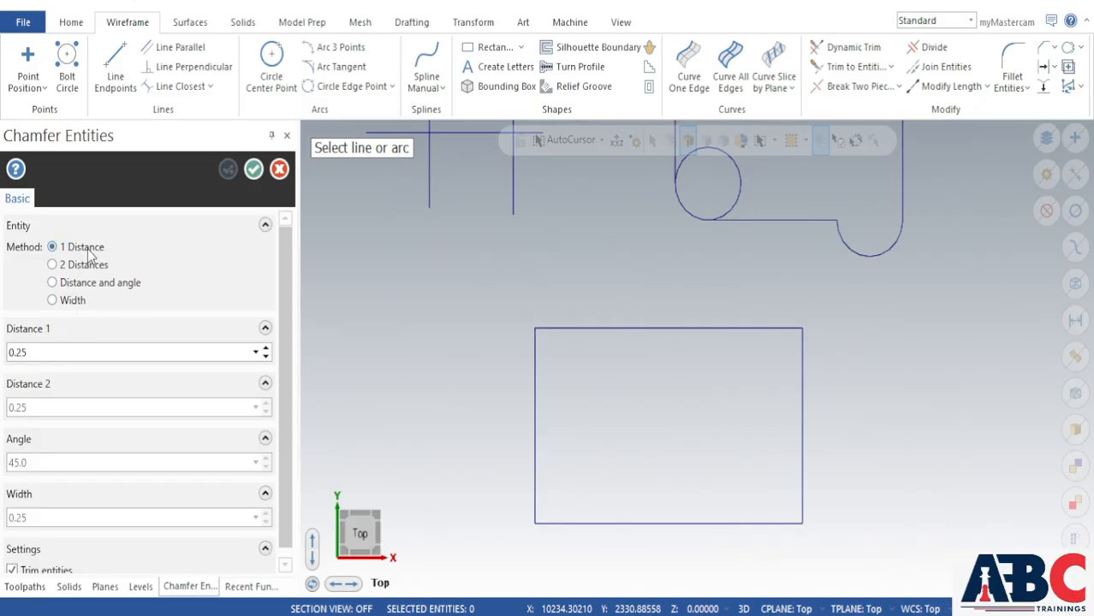
{"action": "left_click", "coordinate": [66, 356]}
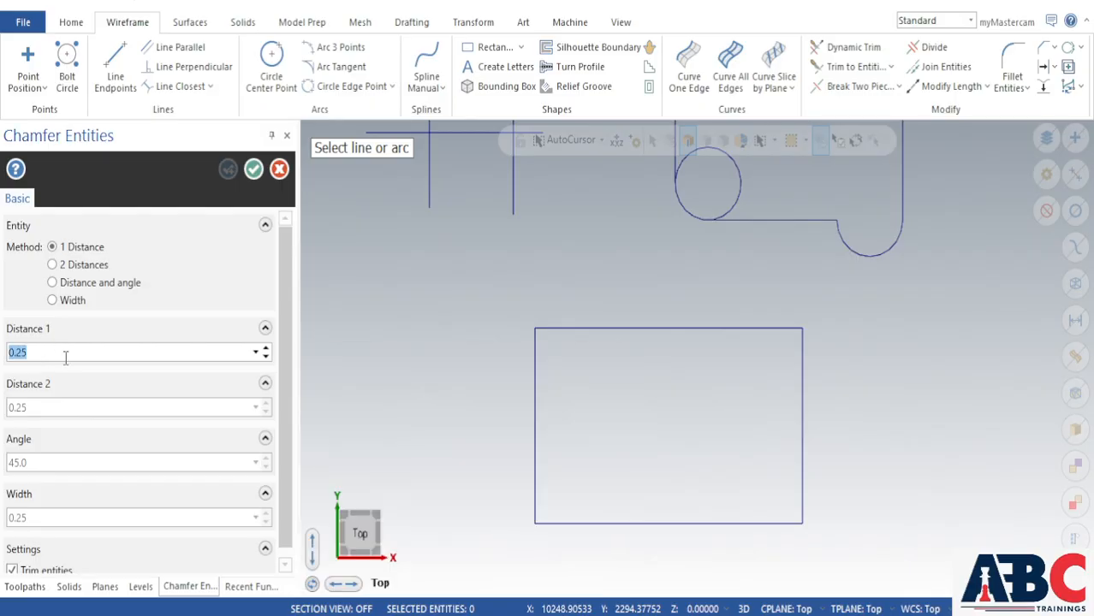
{"action": "type", "text": "15"}
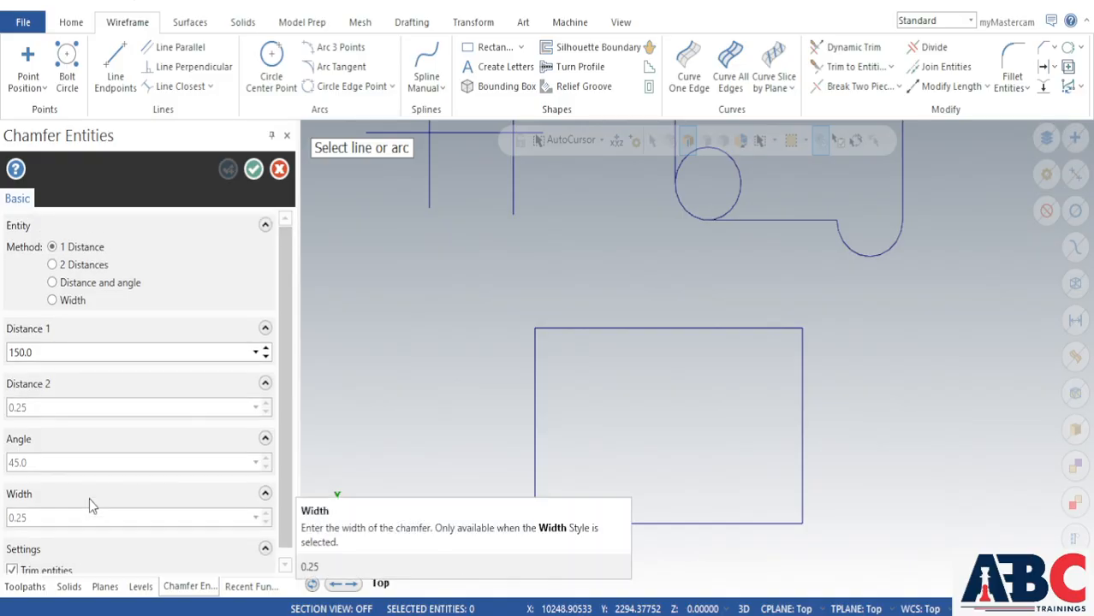
{"action": "left_click", "coordinate": [556, 327]}
{"action": "left_click", "coordinate": [532, 354]}
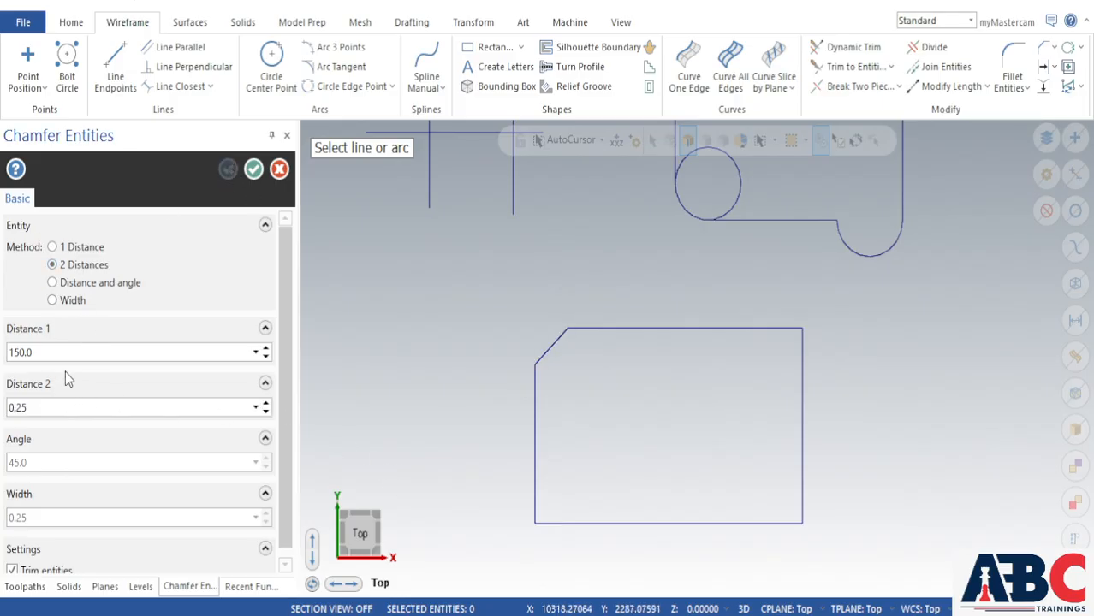
Chamfer the rectangle's upper-right corner using 2 Distances, 150 along the top edge and 200 along the right edge
{"action": "left_click", "coordinate": [63, 408]}
{"action": "type", "text": "20"}
{"action": "left_click", "coordinate": [704, 328]}
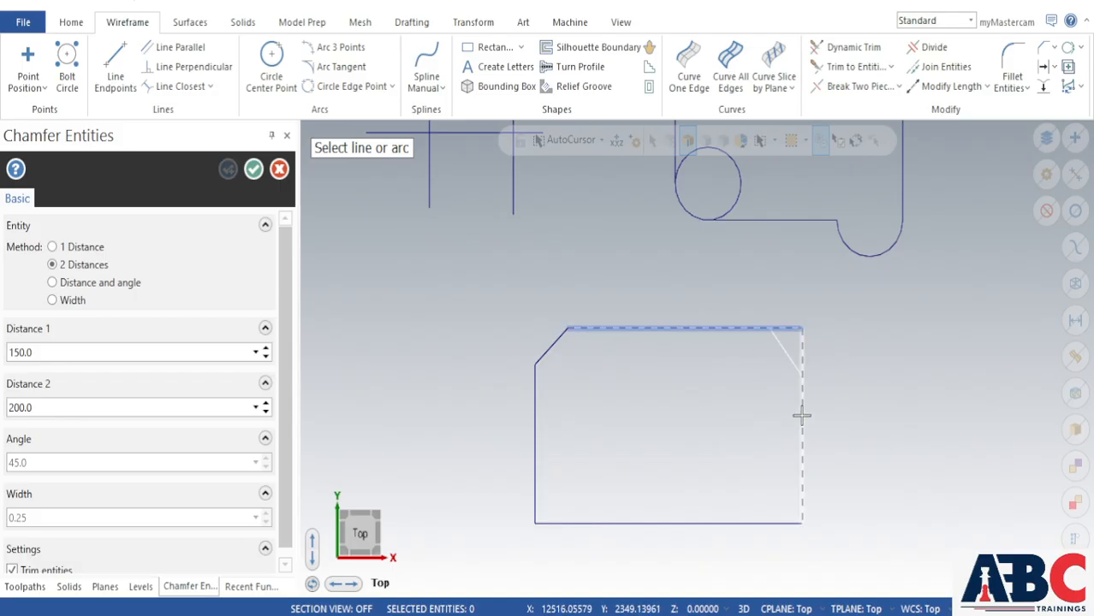
{"action": "left_click", "coordinate": [801, 416]}
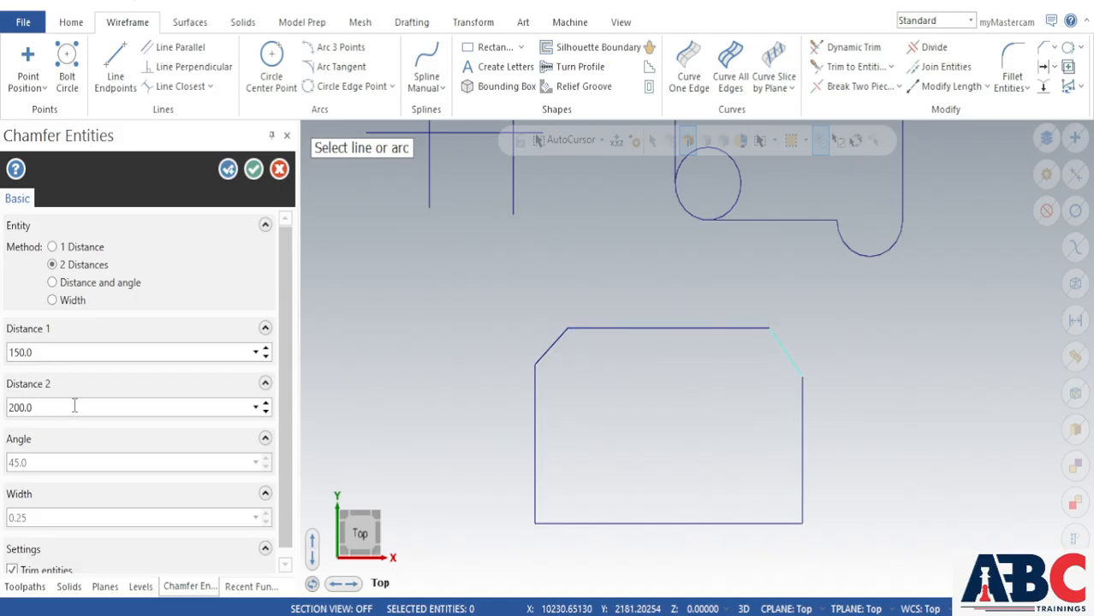
Chamfer the rectangle's lower-left corner using the Distance and angle method with distance 150 and angle 45, and apply it
{"action": "left_click", "coordinate": [97, 283]}
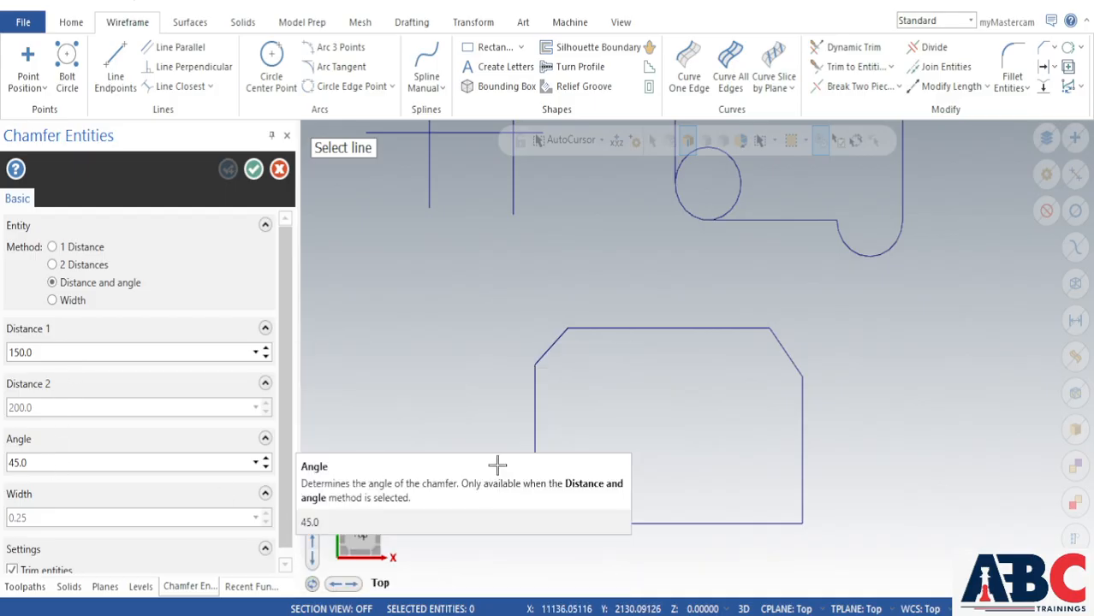
{"action": "left_click", "coordinate": [531, 430]}
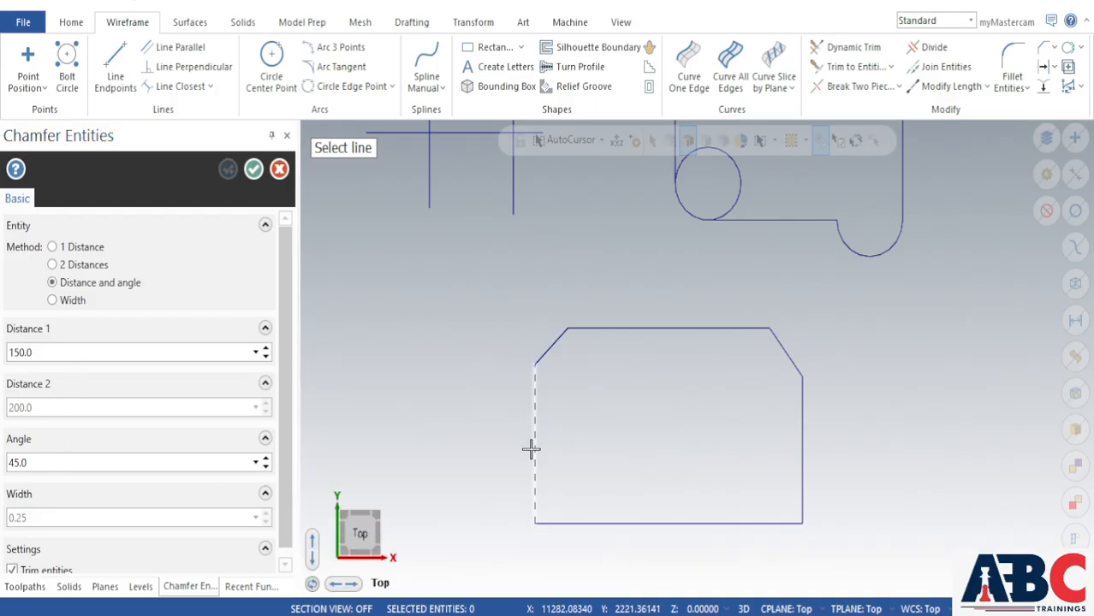
{"action": "left_click", "coordinate": [576, 522]}
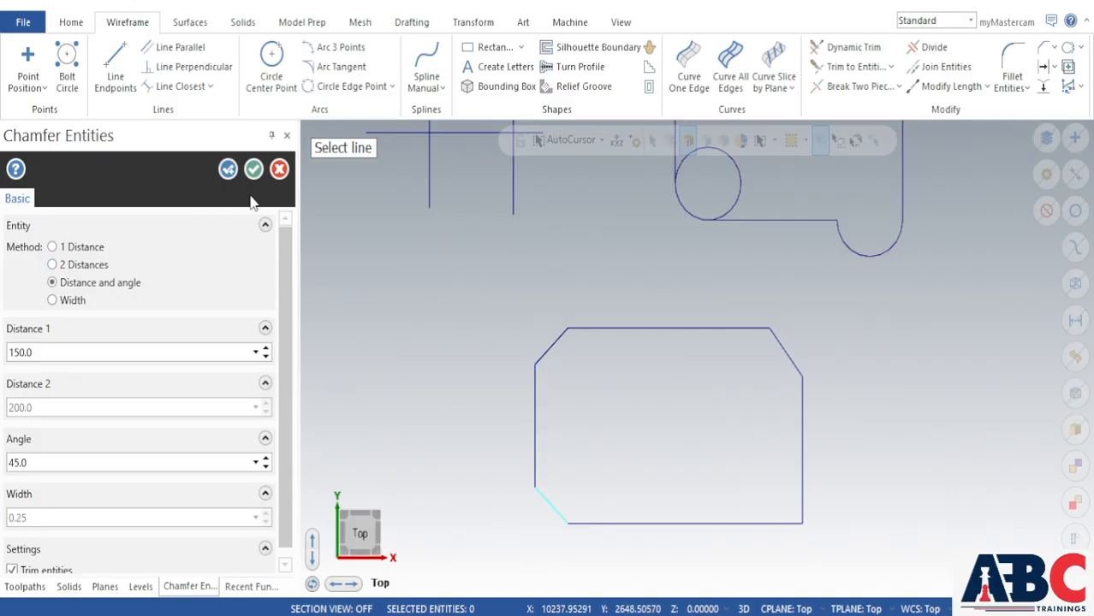
{"action": "left_click", "coordinate": [228, 169]}
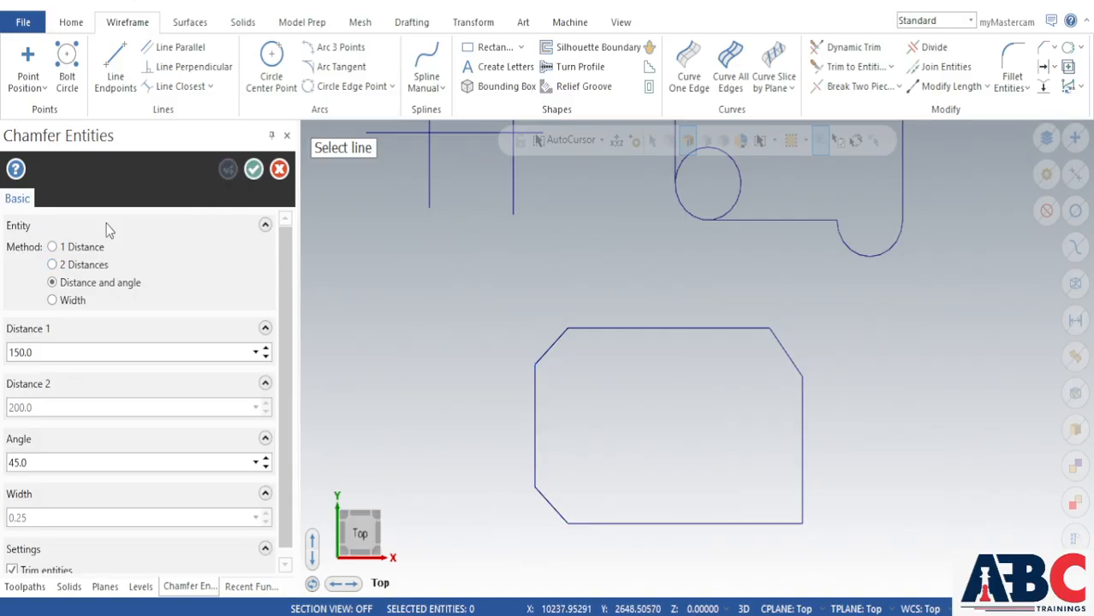
Chamfer the rectangle's lower-right corner using the Width method with a width of 200, and finish chamfering
{"action": "left_click", "coordinate": [73, 301]}
{"action": "left_click", "coordinate": [54, 518]}
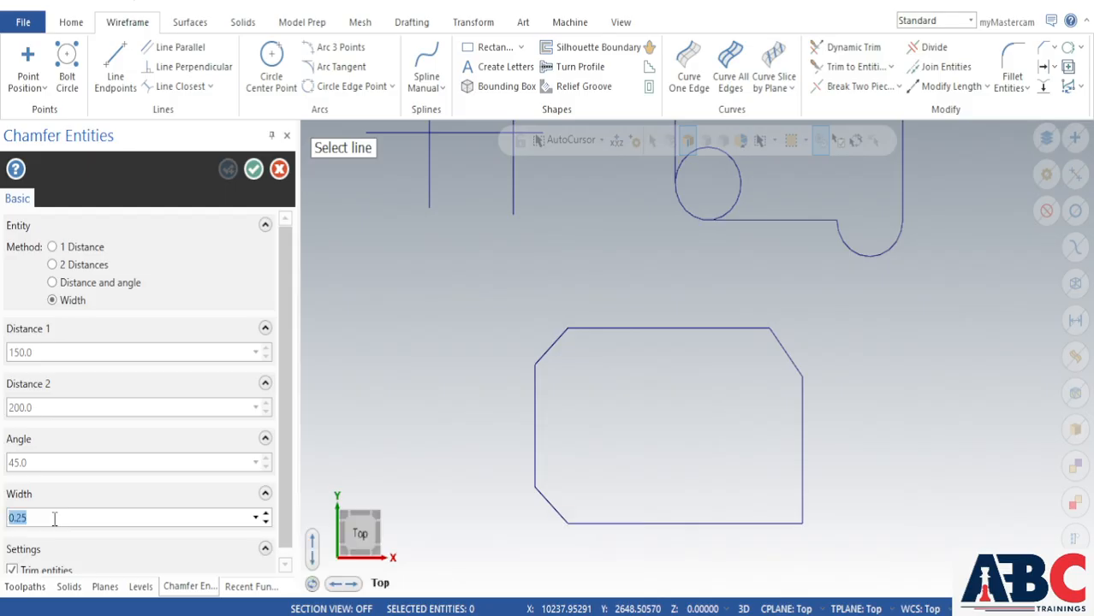
{"action": "type", "text": "20"}
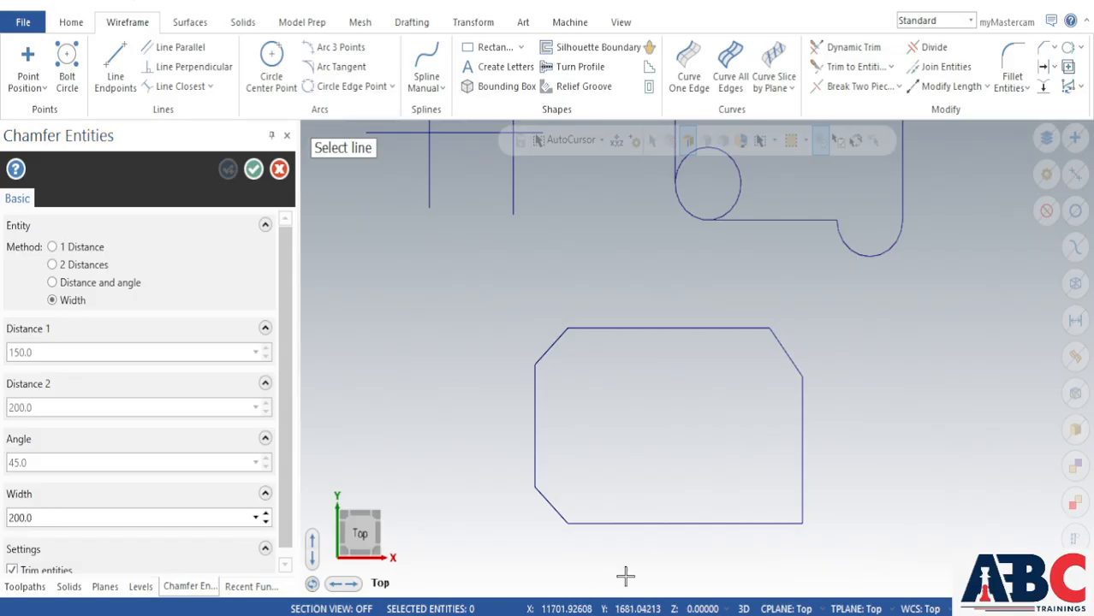
{"action": "left_click", "coordinate": [689, 521]}
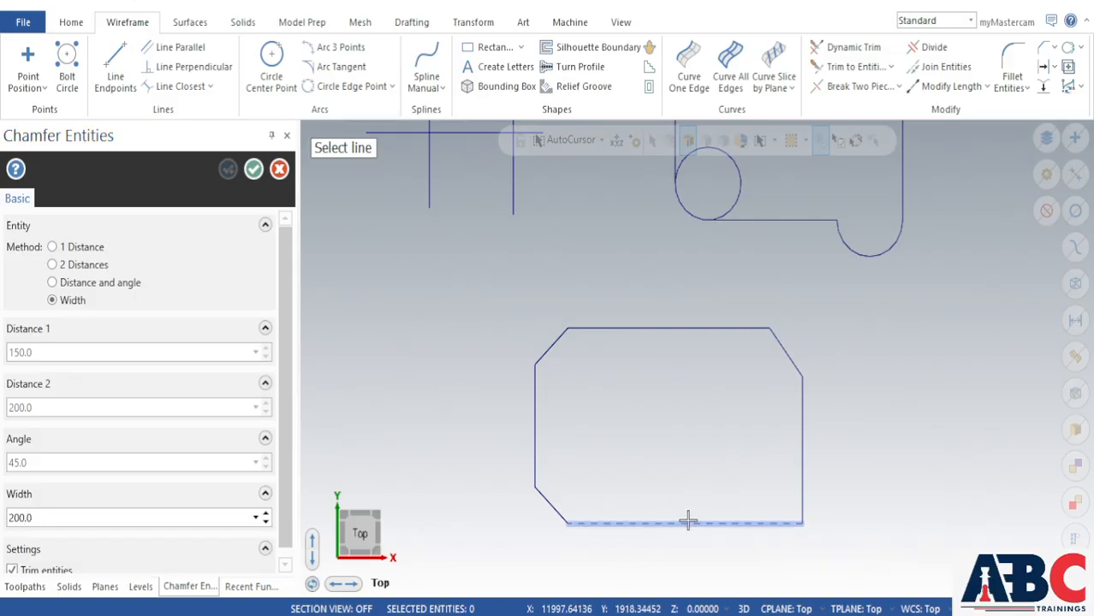
{"action": "left_click", "coordinate": [801, 486]}
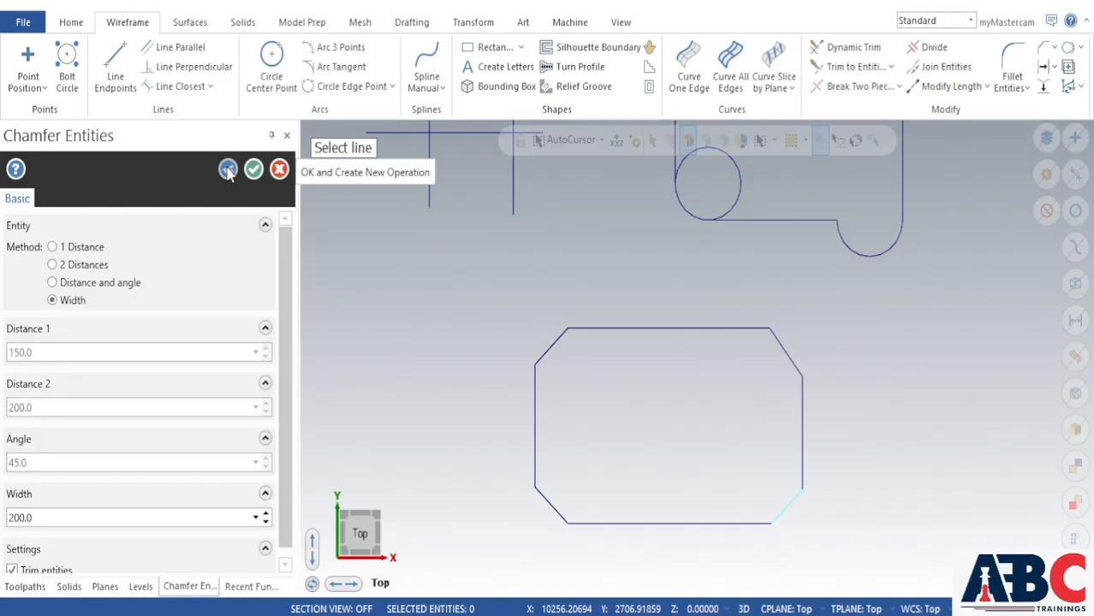
{"action": "scroll", "coordinate": [77, 394], "scroll_direction": "down", "scroll_amount": 1}
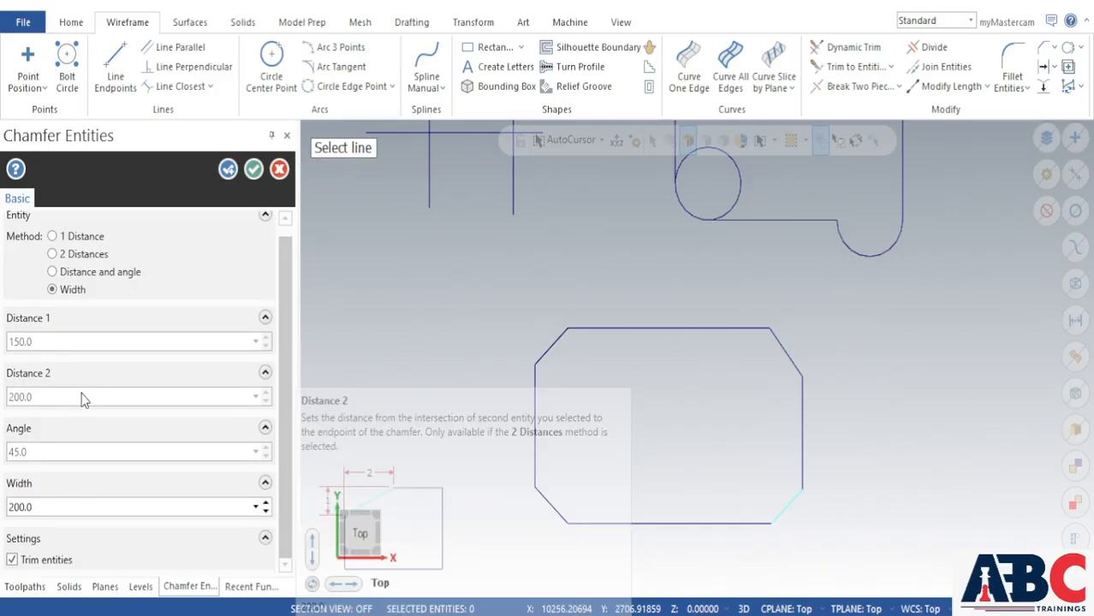
{"action": "left_click", "coordinate": [253, 168]}
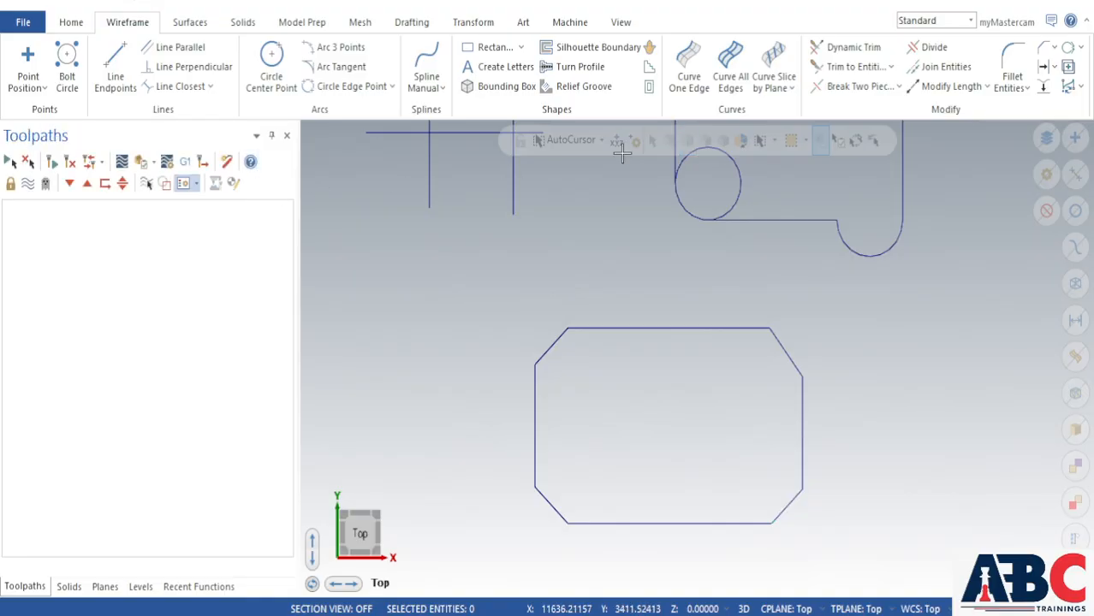
Offset one copy of the chamfered rectangle's top edge outward at a distance of 100
{"action": "left_click", "coordinate": [1043, 76]}
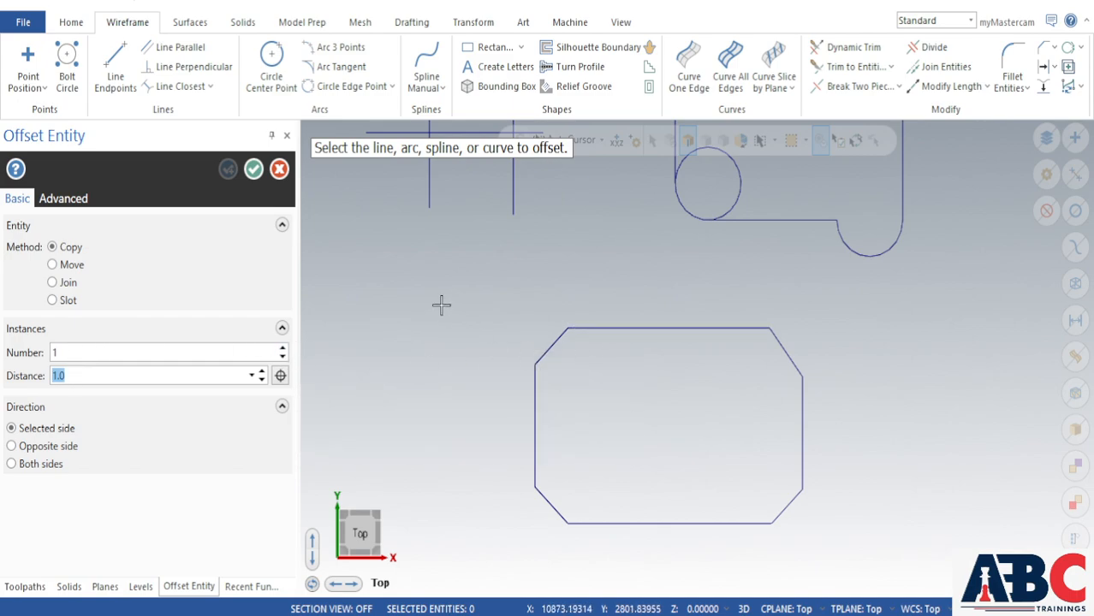
{"action": "left_click", "coordinate": [605, 332]}
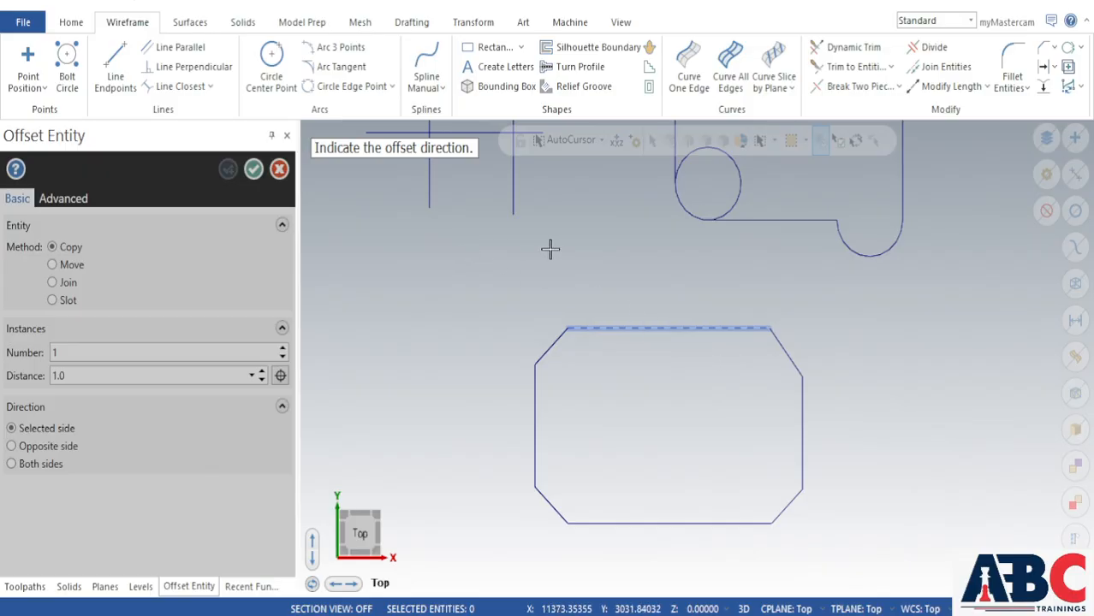
{"action": "left_click", "coordinate": [650, 288]}
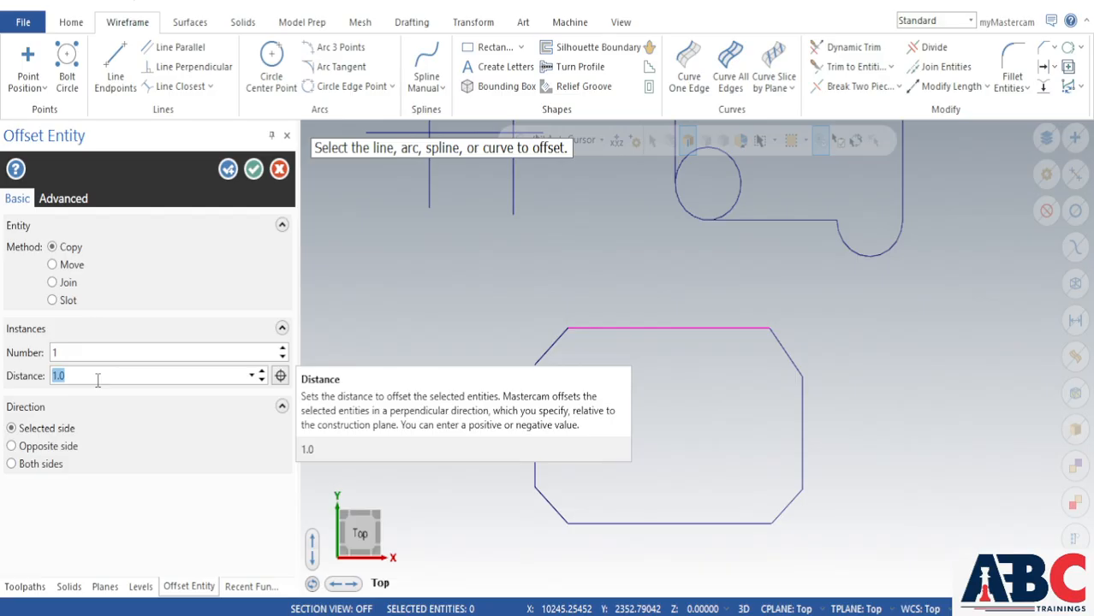
{"action": "type", "text": "1"}
{"action": "key", "text": "Return"}
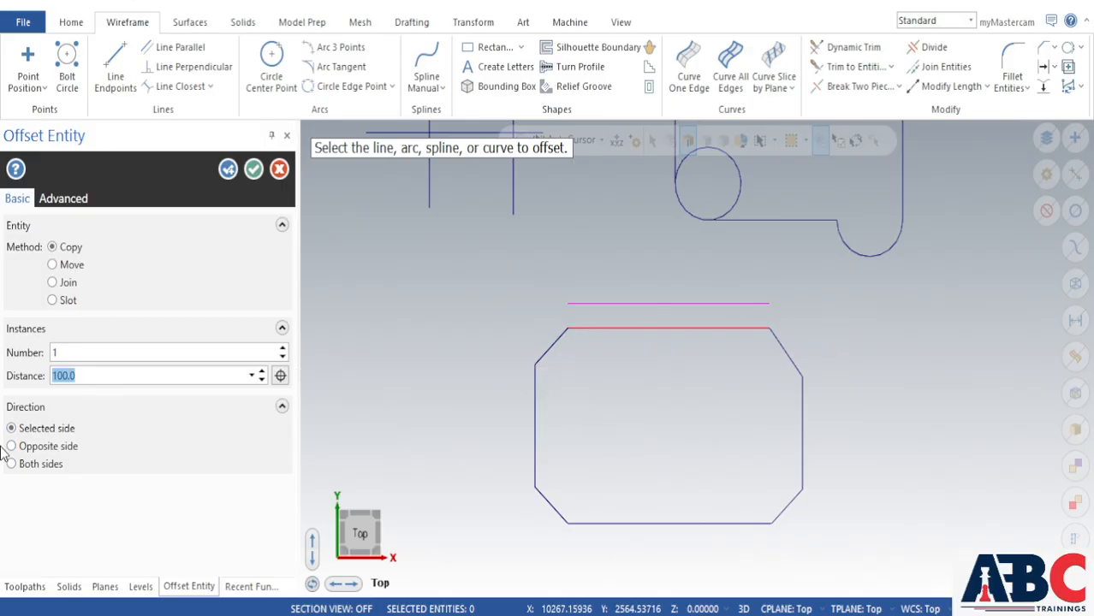
Preview the offset on the opposite side and on both sides, restore the selected side, and apply the copy
{"action": "left_click", "coordinate": [43, 448]}
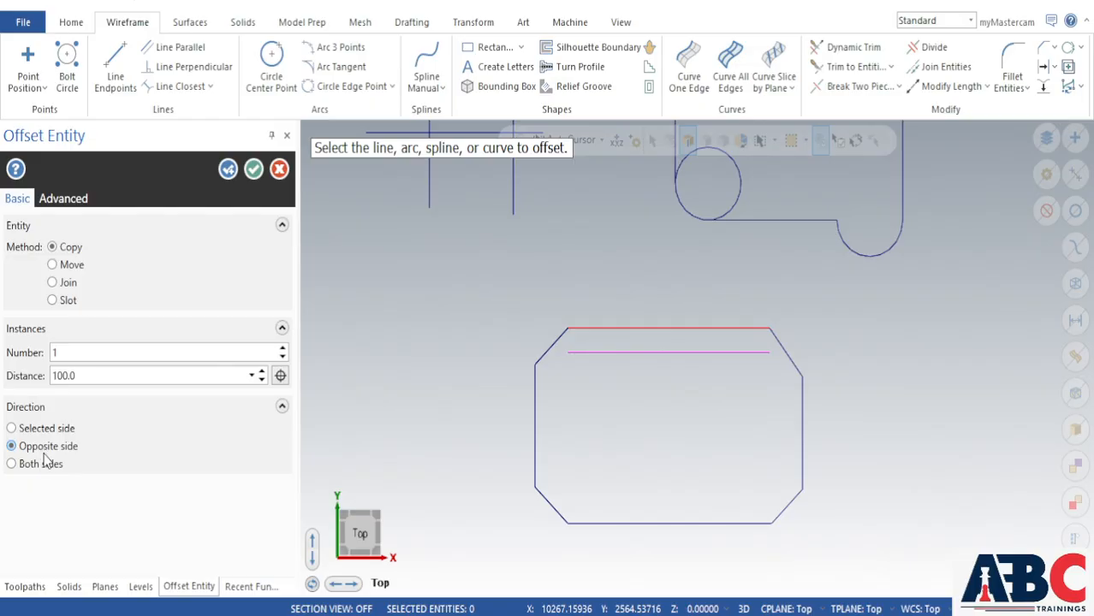
{"action": "left_click", "coordinate": [44, 463]}
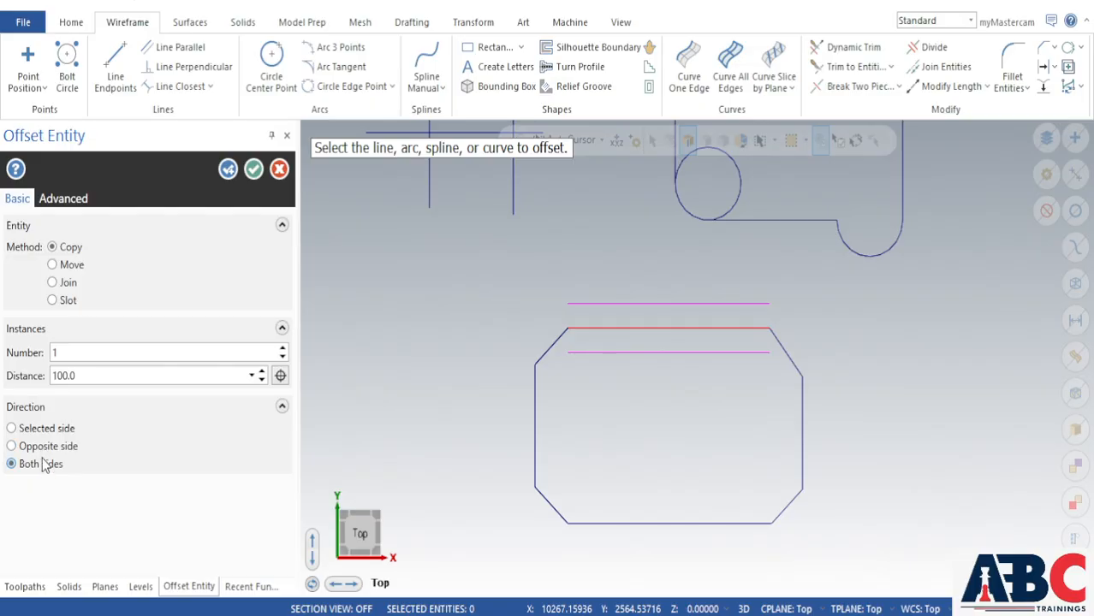
{"action": "left_click", "coordinate": [45, 427]}
{"action": "left_click", "coordinate": [229, 170]}
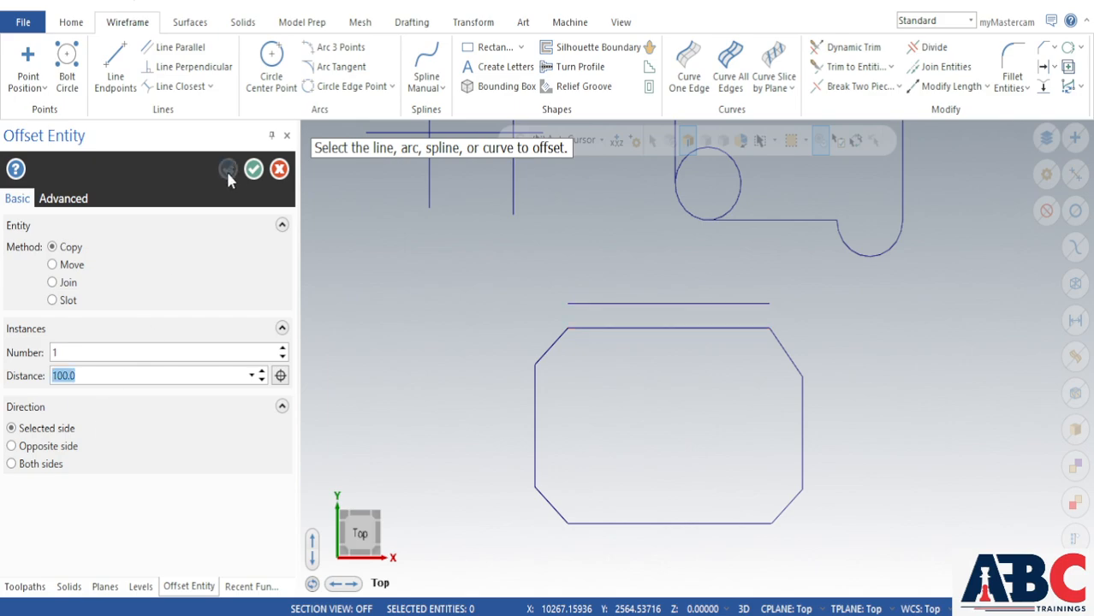
Offset the chamfered rectangle's right edge outward by 100 using the Move method, previewing the other directions before applying the selected side
{"action": "left_click", "coordinate": [72, 266]}
{"action": "left_click", "coordinate": [800, 421]}
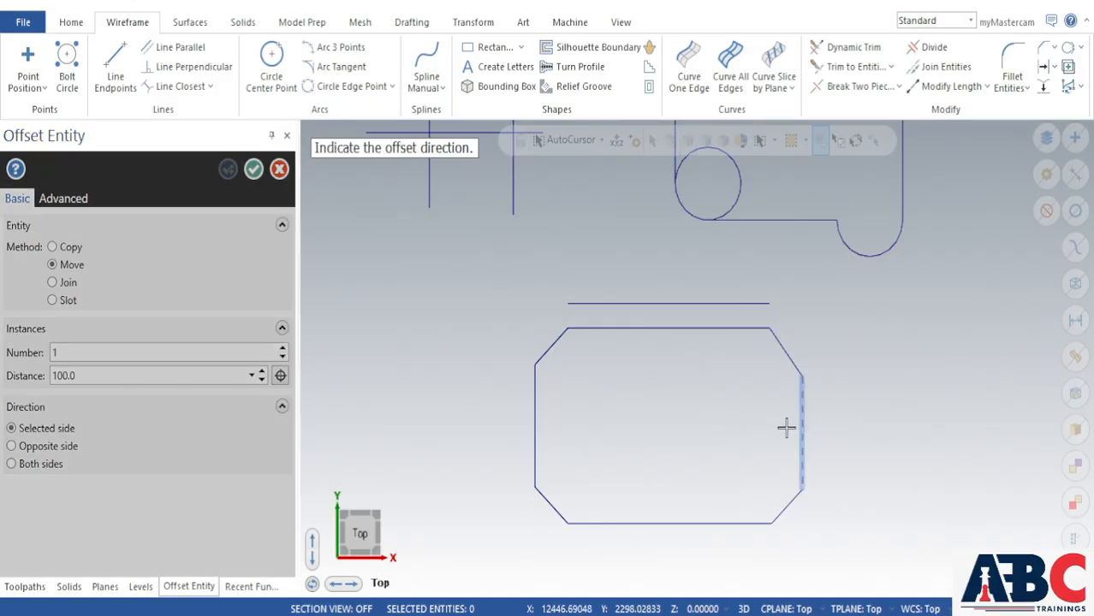
{"action": "left_click", "coordinate": [851, 428]}
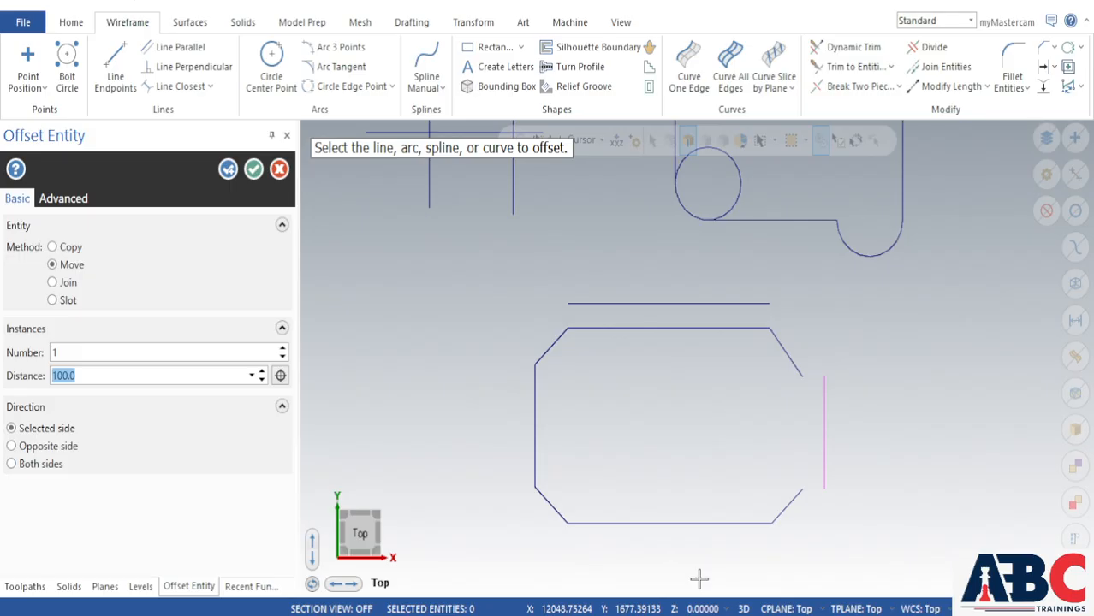
{"action": "left_click", "coordinate": [30, 447]}
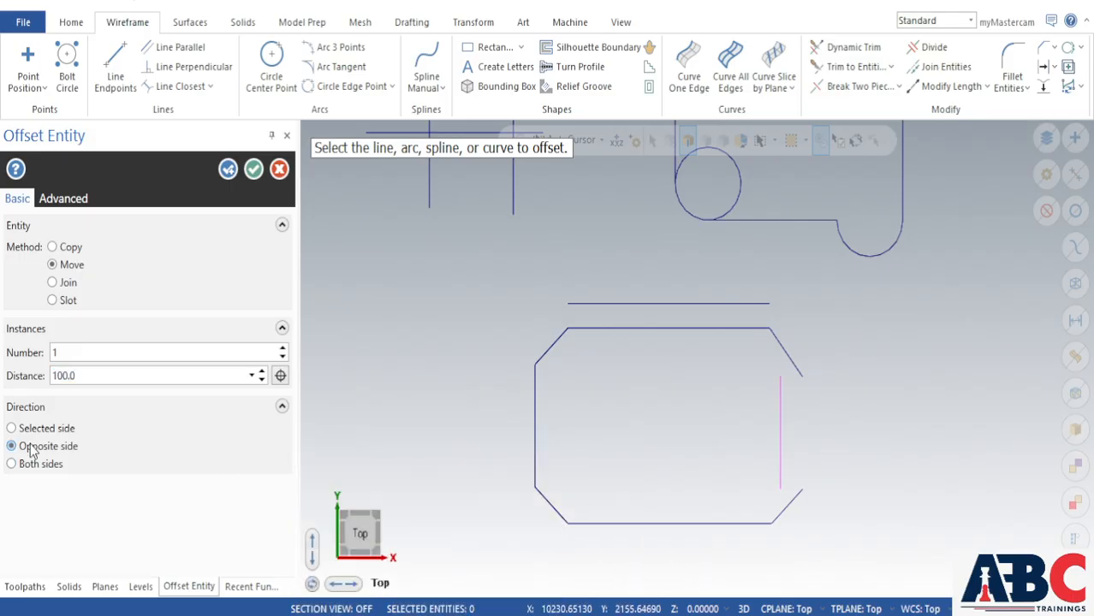
{"action": "left_click", "coordinate": [43, 469]}
{"action": "left_click", "coordinate": [43, 428]}
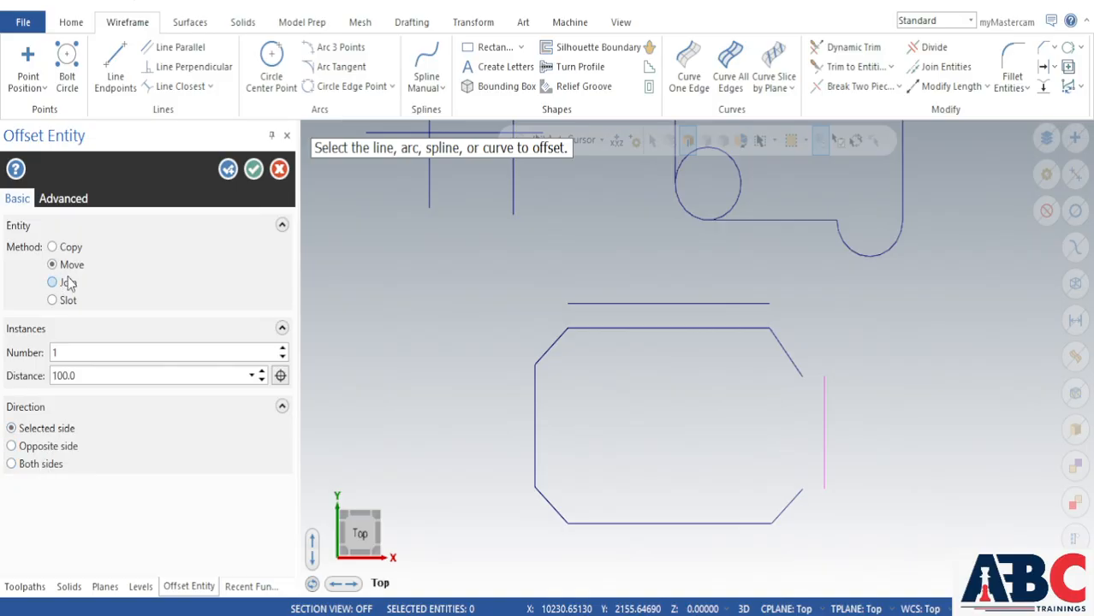
{"action": "left_click", "coordinate": [225, 169]}
Offset the chamfered rectangle's bottom edge outward by 100 using the Join method, previewing the other directions before applying the selected side
{"action": "left_click", "coordinate": [69, 283]}
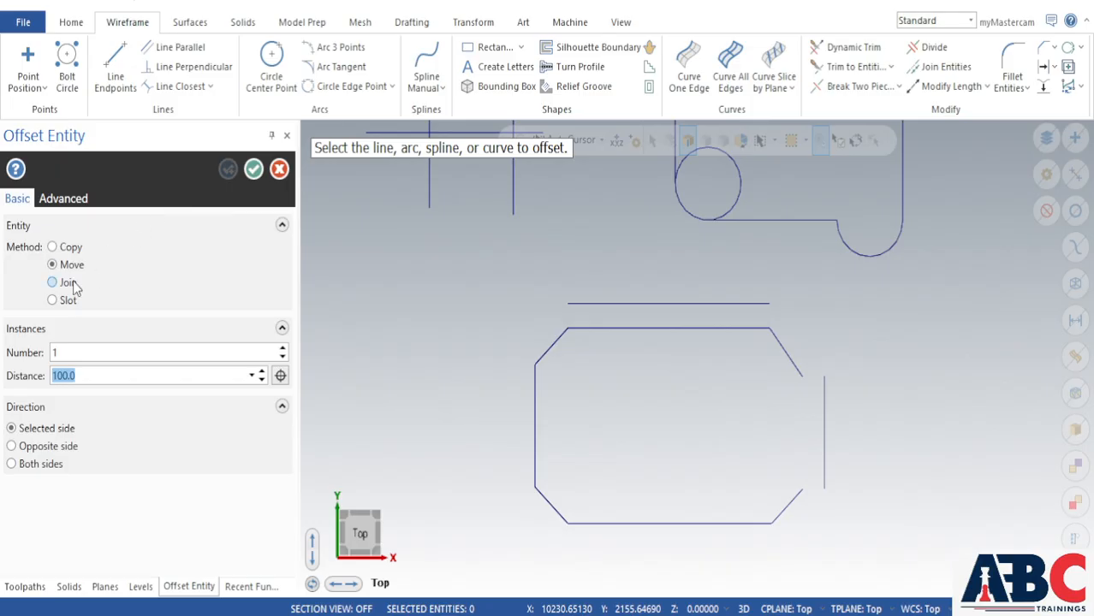
{"action": "left_click", "coordinate": [647, 523]}
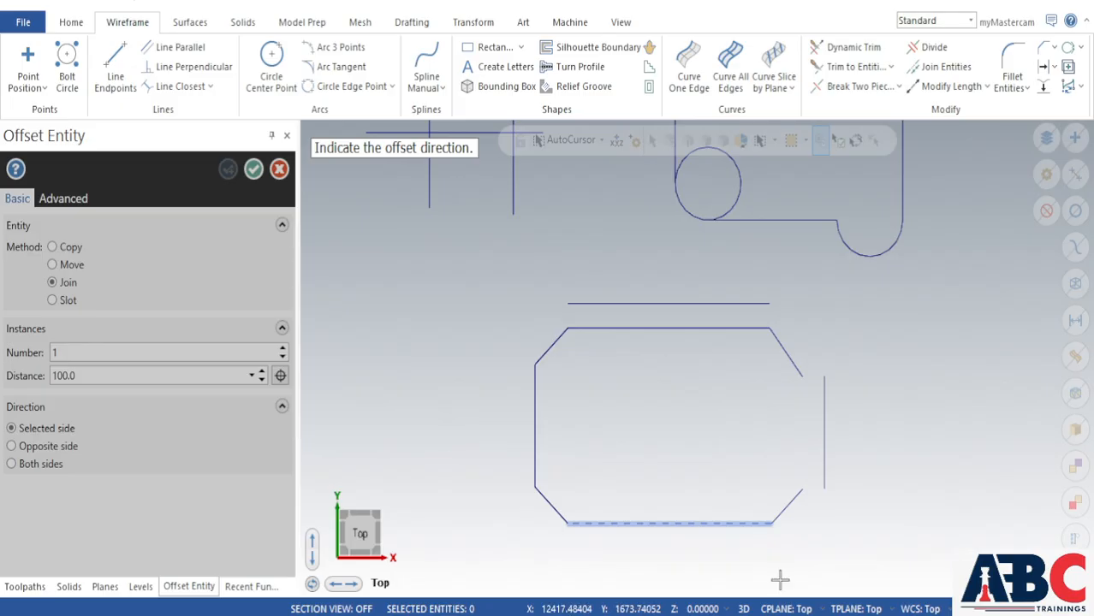
{"action": "left_click", "coordinate": [647, 545]}
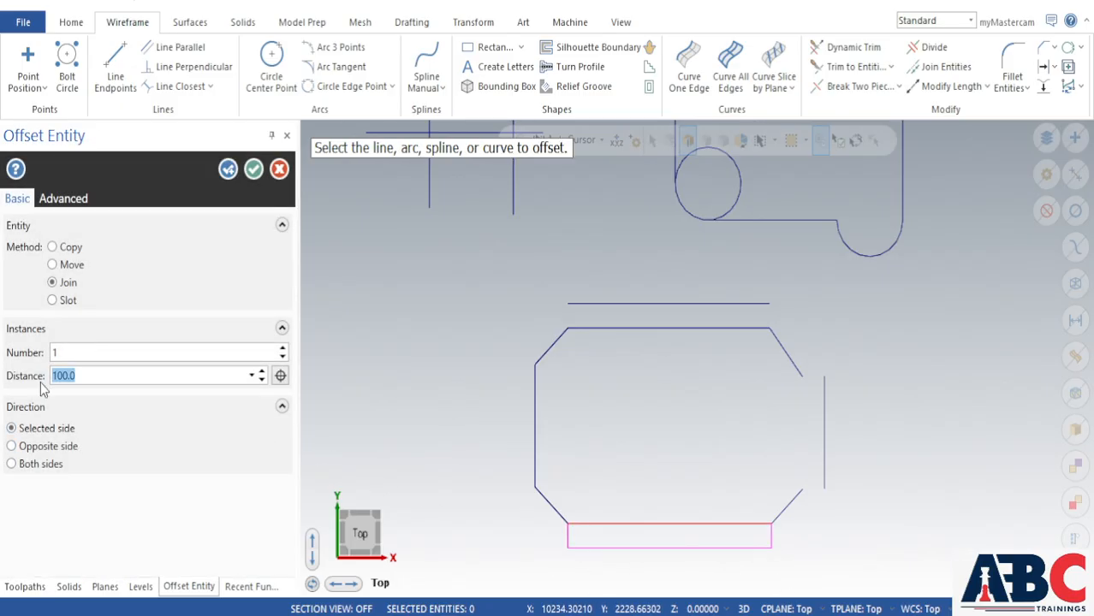
{"action": "left_click", "coordinate": [63, 451]}
{"action": "left_click", "coordinate": [63, 462]}
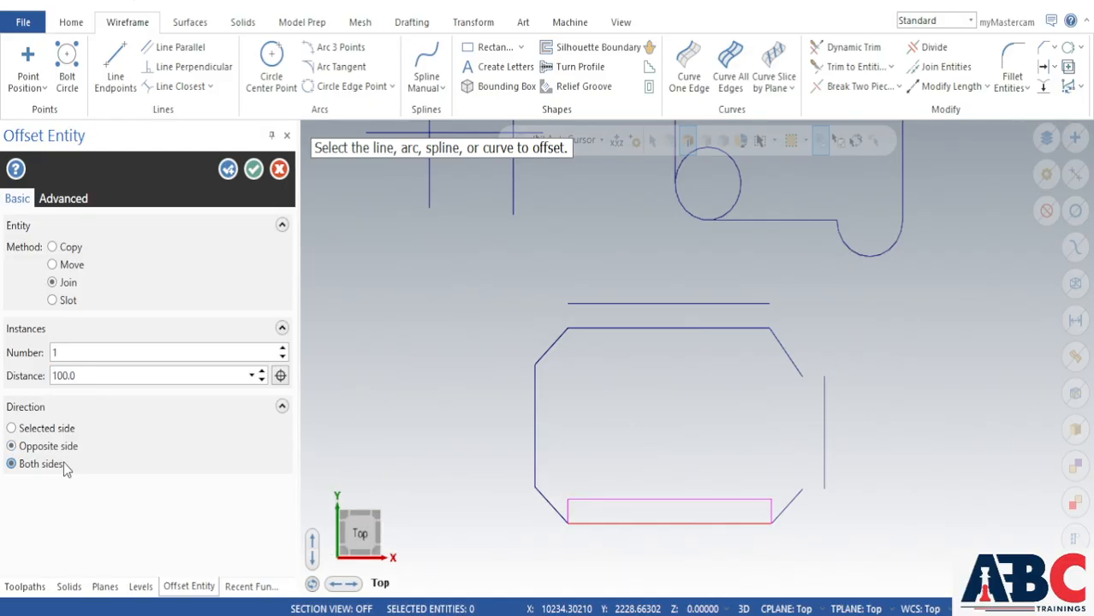
{"action": "left_click", "coordinate": [47, 434]}
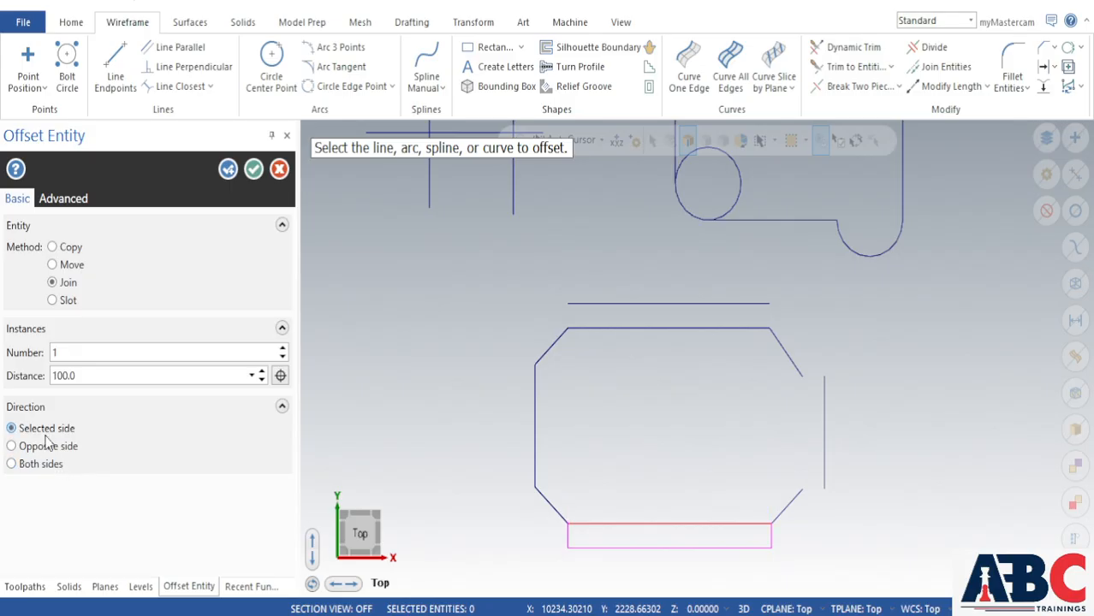
{"action": "left_click", "coordinate": [225, 175]}
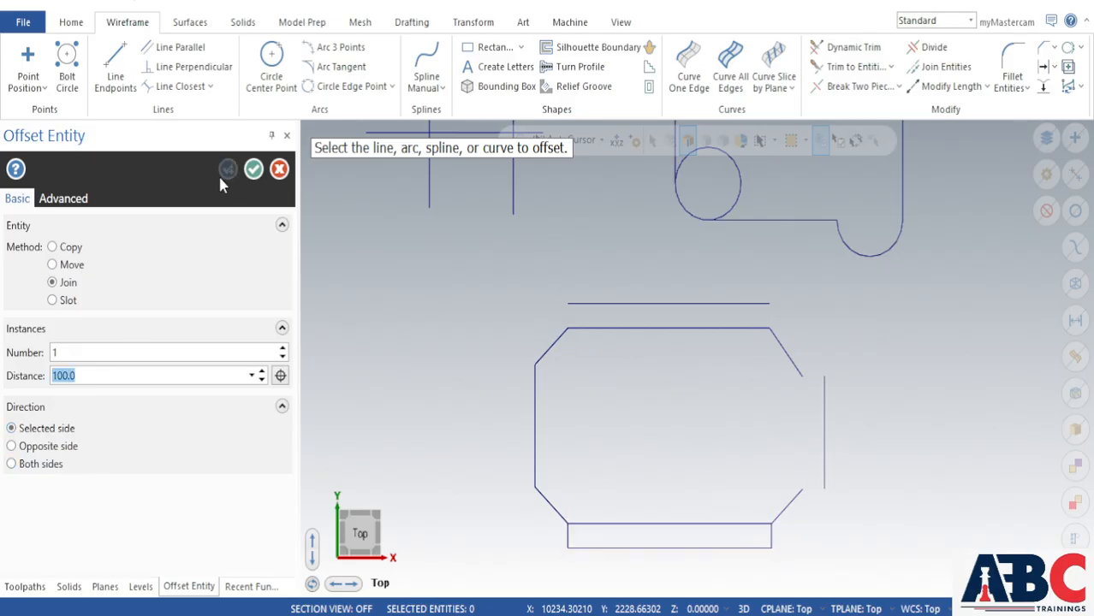
Create a slot outward from the chamfered rectangle's left edge at distance 100, preview the other directions, and finish on the selected side
{"action": "left_click", "coordinate": [72, 303]}
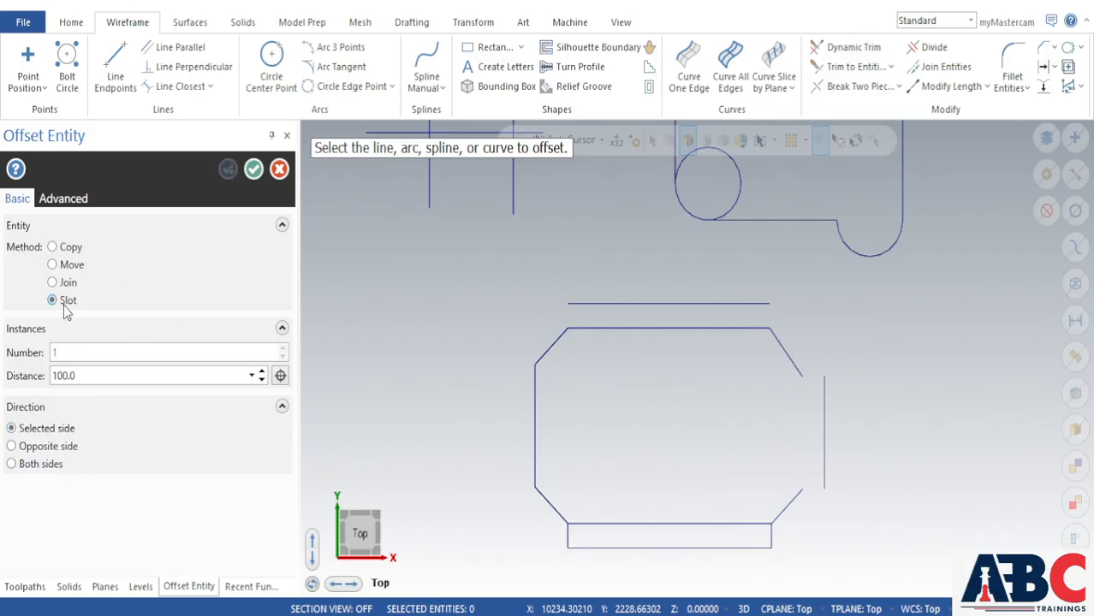
{"action": "left_click", "coordinate": [532, 408]}
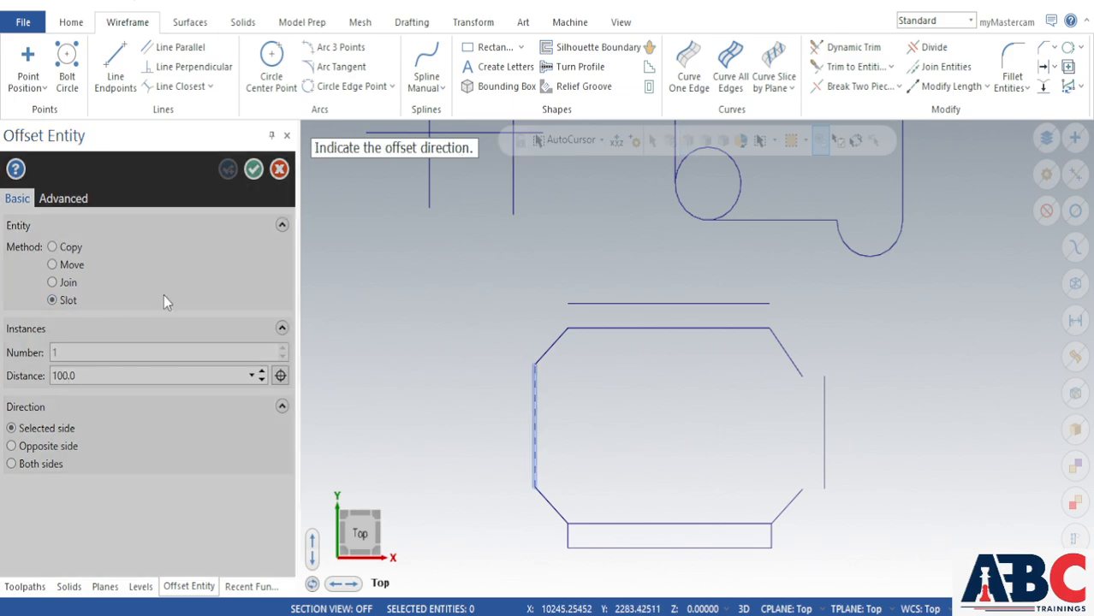
{"action": "left_click", "coordinate": [491, 407]}
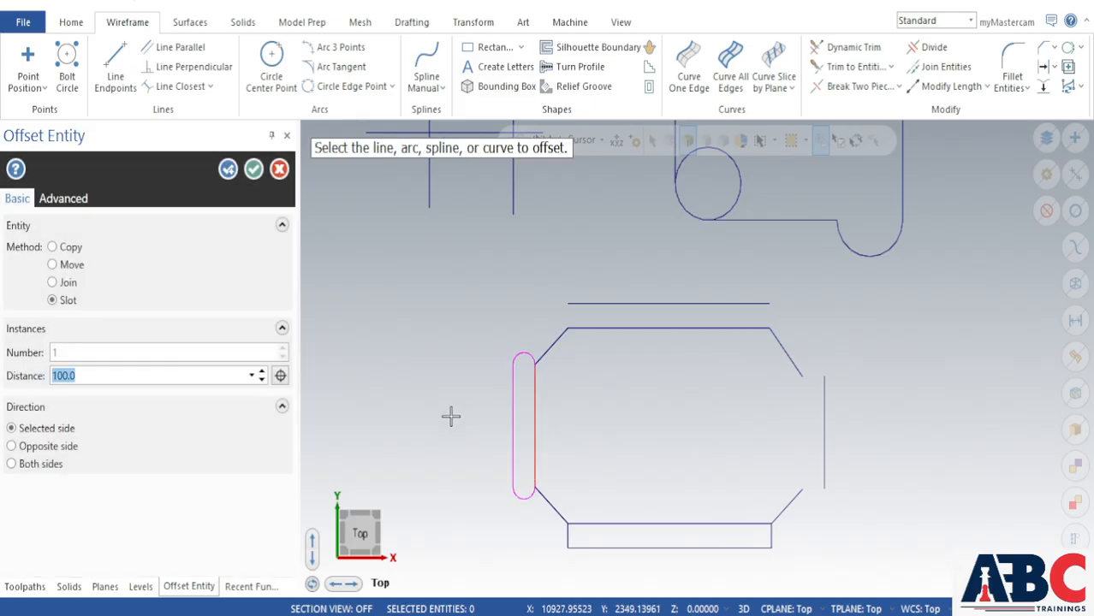
{"action": "left_click", "coordinate": [50, 446]}
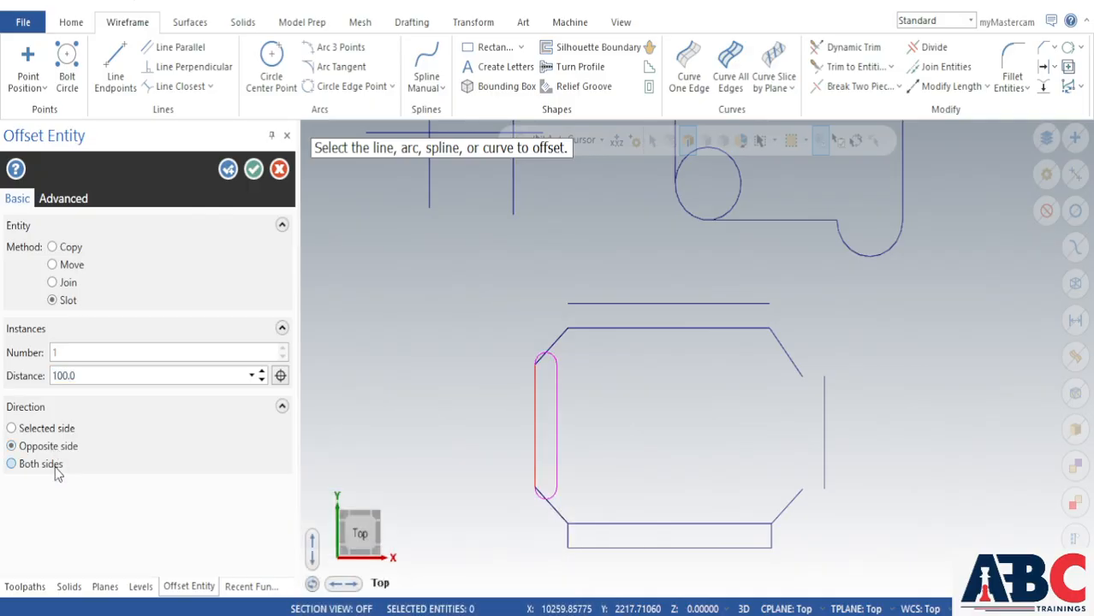
{"action": "left_click", "coordinate": [55, 467]}
{"action": "left_click", "coordinate": [53, 430]}
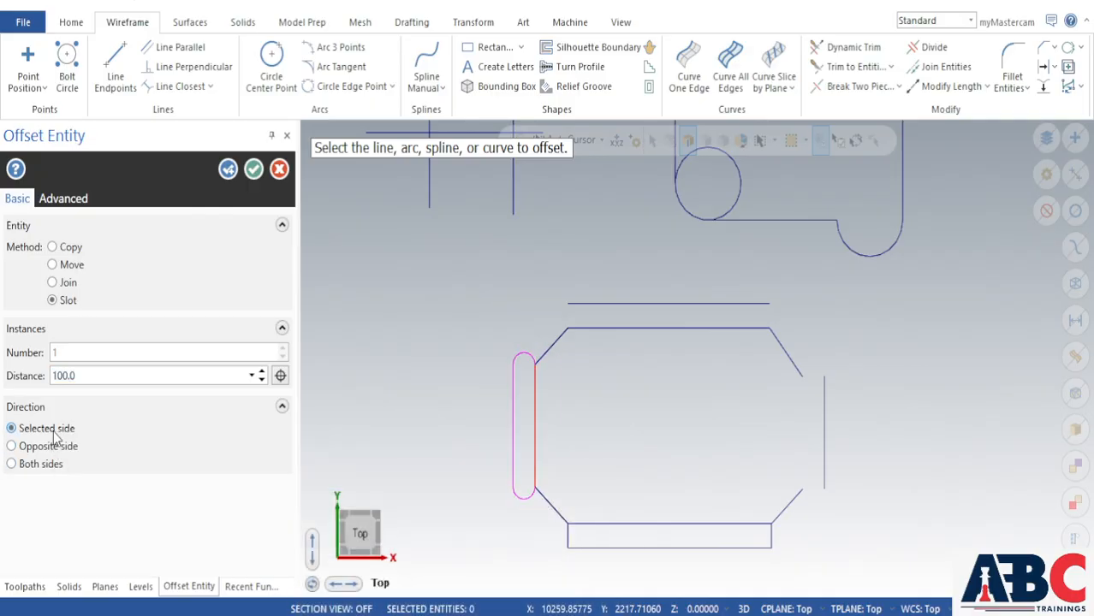
{"action": "left_click", "coordinate": [254, 169]}
Draw a large open three-point arc to the left of the chamfered rectangle and apply it
{"action": "scroll", "coordinate": [753, 436], "scroll_direction": "down", "scroll_amount": 3}
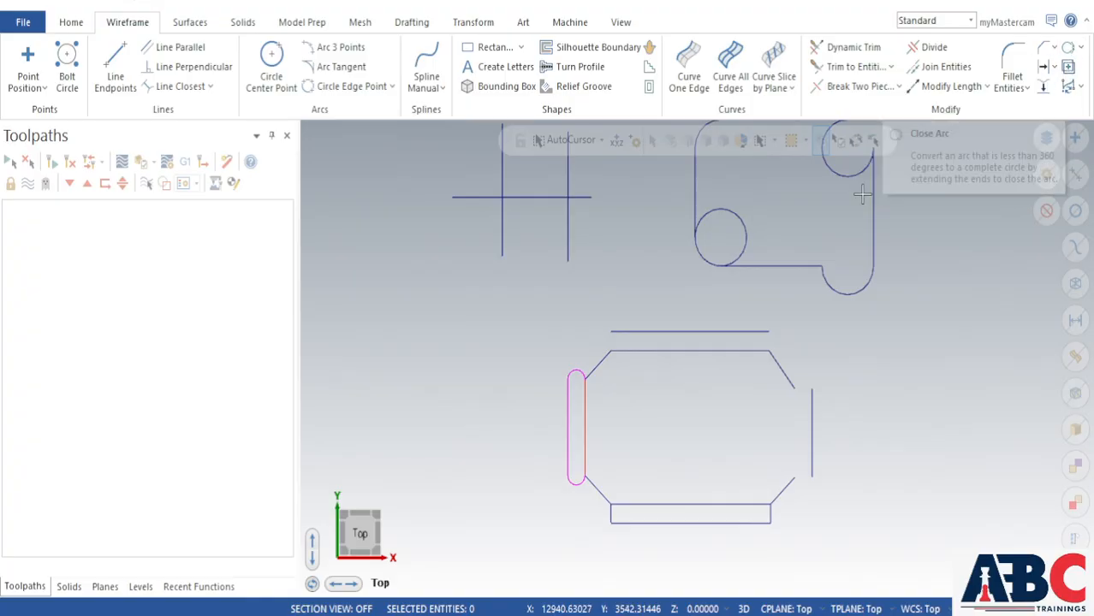
{"action": "left_click", "coordinate": [334, 47]}
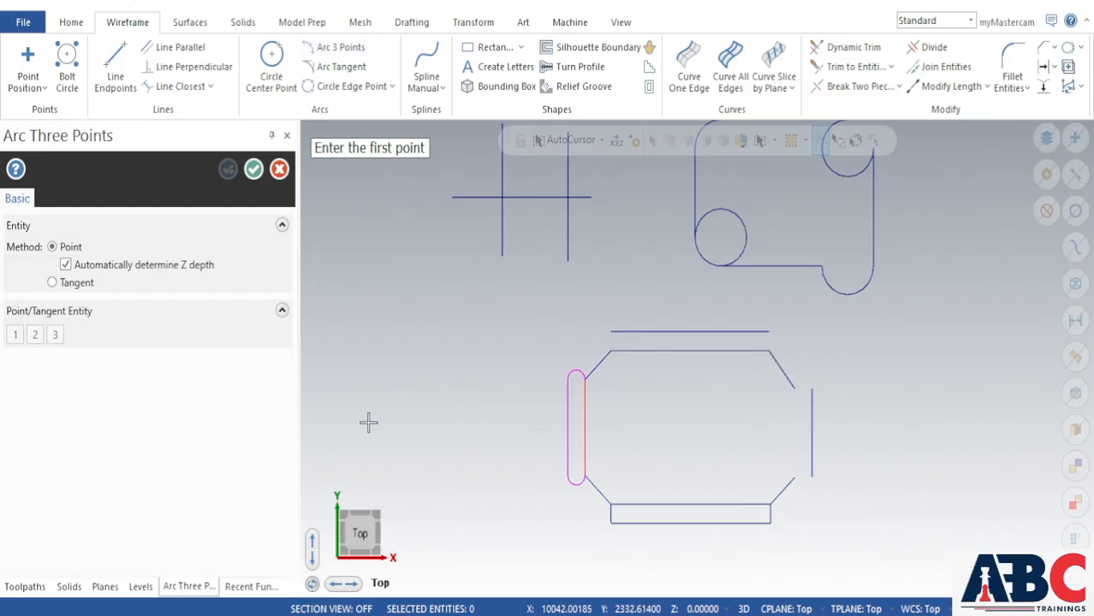
{"action": "left_click", "coordinate": [358, 358]}
{"action": "left_click", "coordinate": [457, 297]}
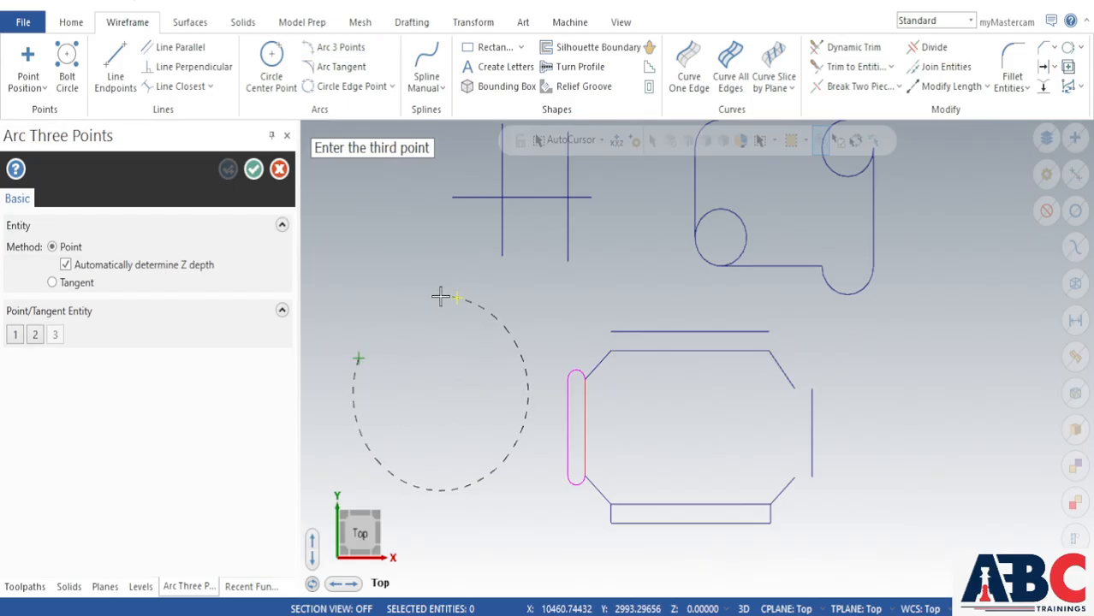
{"action": "left_click", "coordinate": [363, 404]}
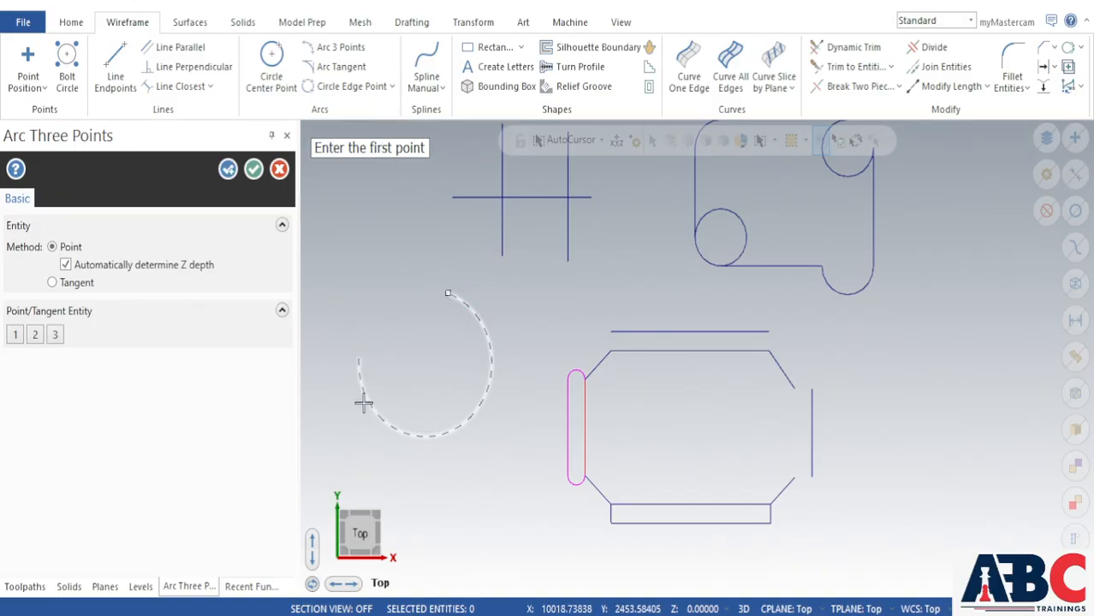
{"action": "left_click", "coordinate": [227, 169]}
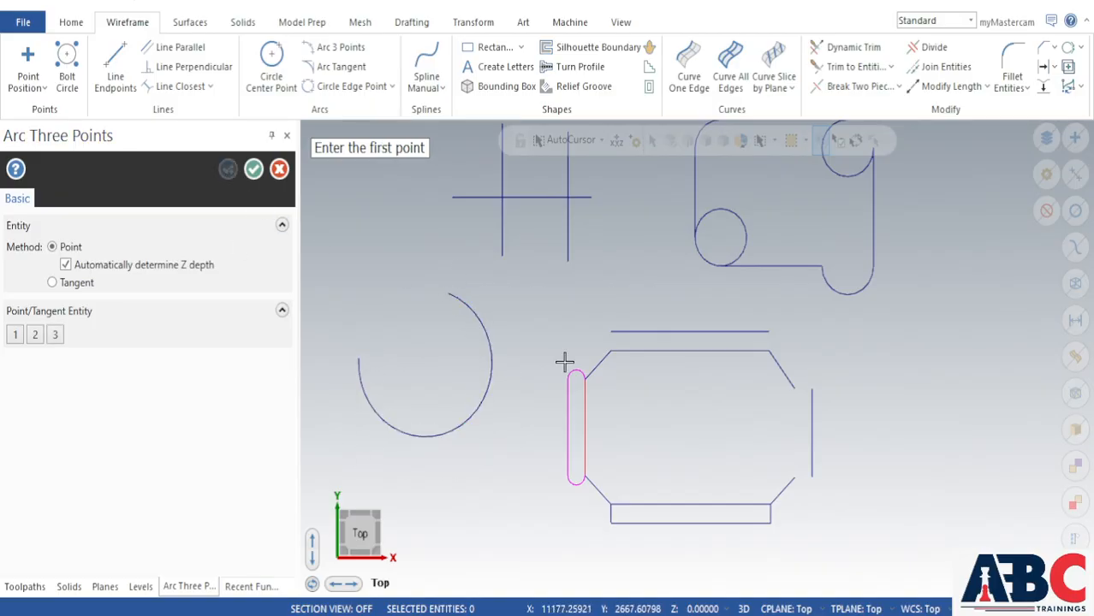
Draw a second, larger open three-point arc above and left of the first arc, and finish the arc command
{"action": "scroll", "coordinate": [641, 424], "scroll_direction": "down", "scroll_amount": 3}
{"action": "left_click", "coordinate": [346, 335]}
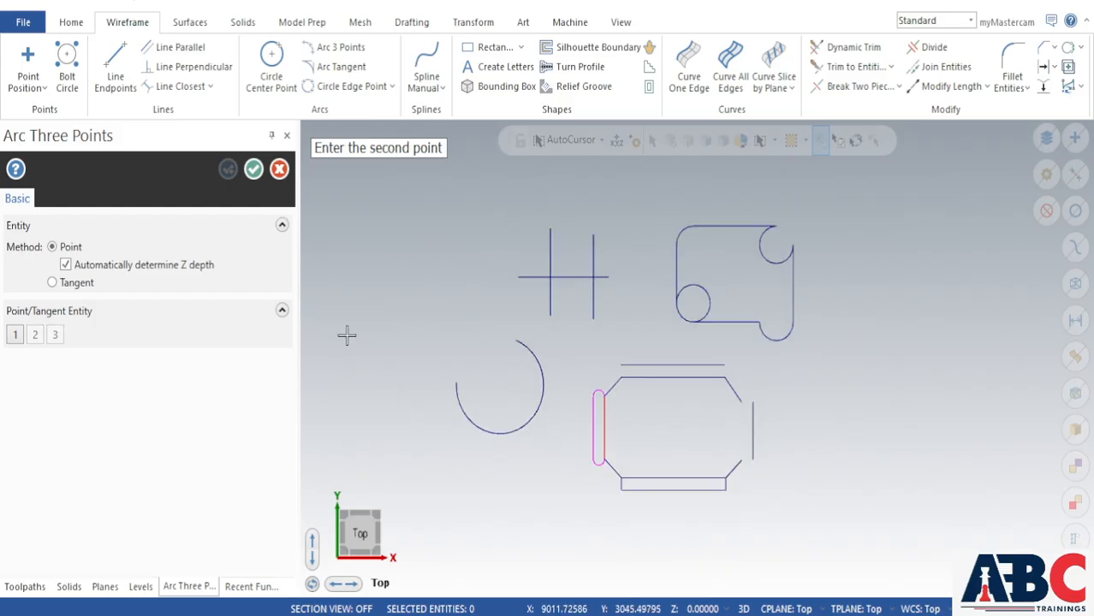
{"action": "left_click", "coordinate": [470, 265]}
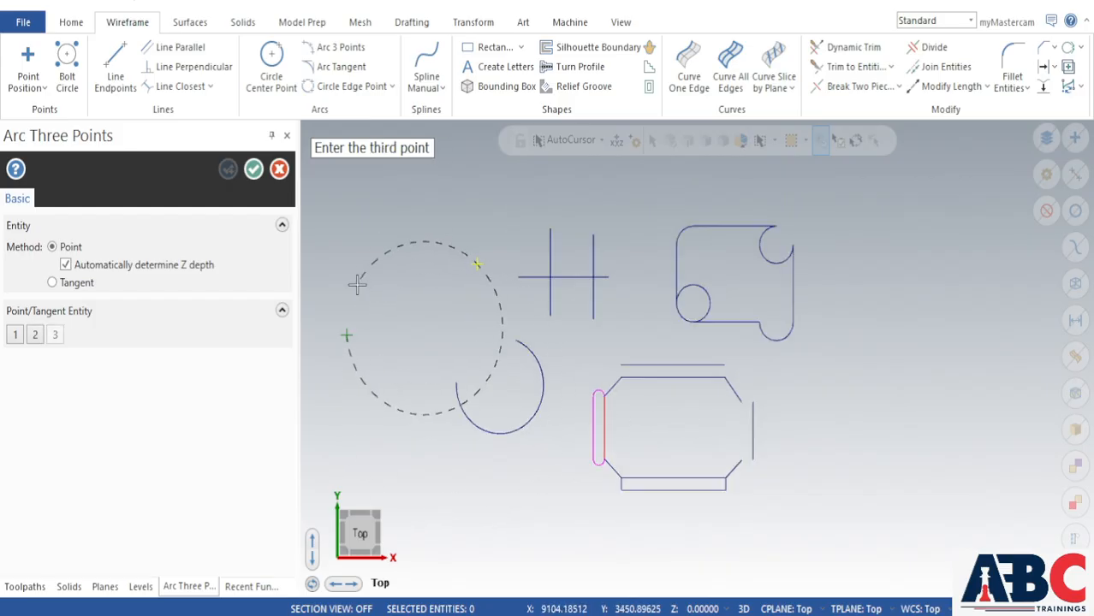
{"action": "left_click", "coordinate": [488, 283]}
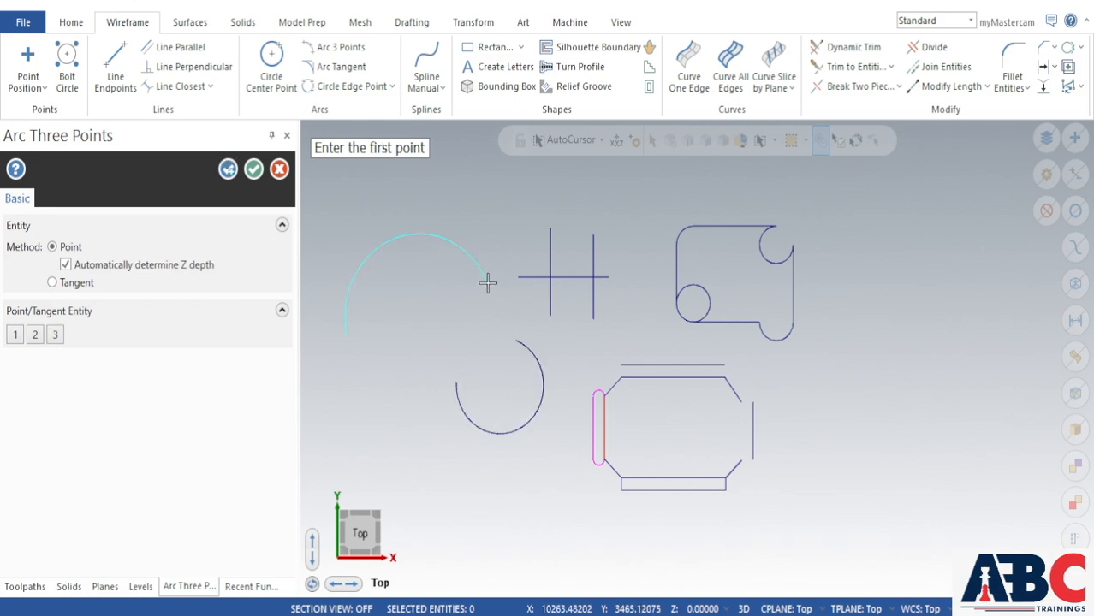
{"action": "left_click", "coordinate": [252, 170]}
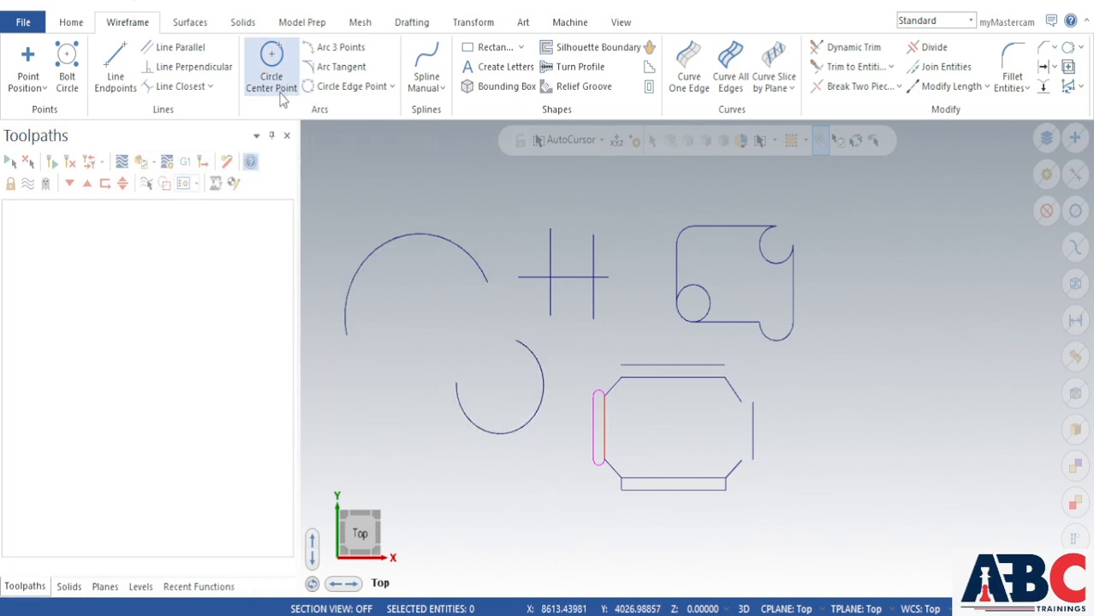
Convert both open arcs into full circles with Close Arc, first the smaller arc and then the larger one
{"action": "left_click", "coordinate": [1070, 48]}
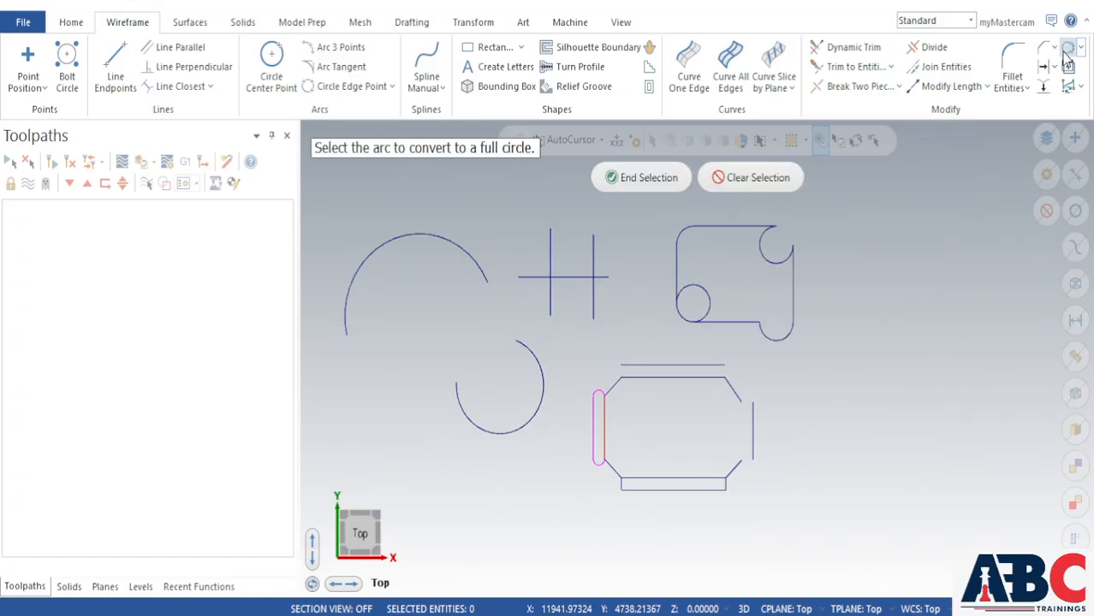
{"action": "left_click", "coordinate": [545, 400]}
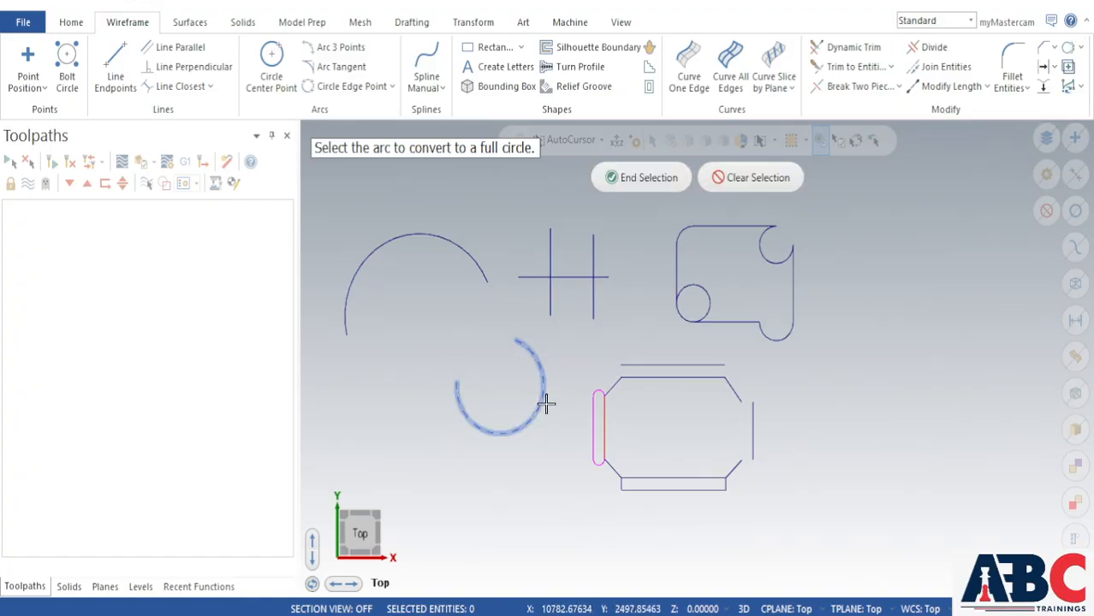
{"action": "left_click", "coordinate": [648, 178]}
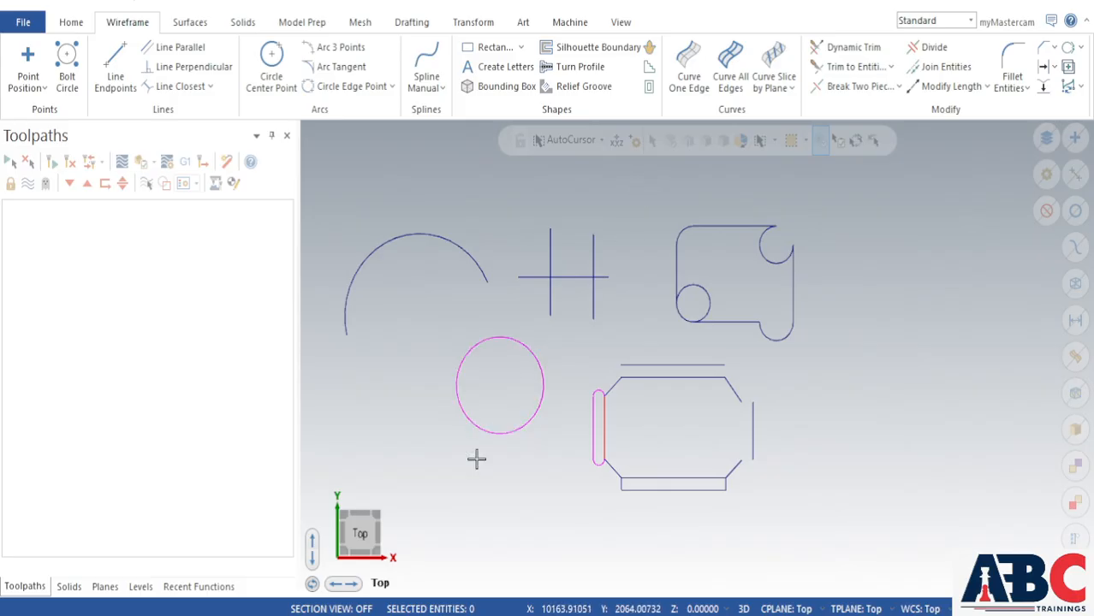
{"action": "left_click", "coordinate": [1068, 48]}
{"action": "left_click", "coordinate": [420, 233]}
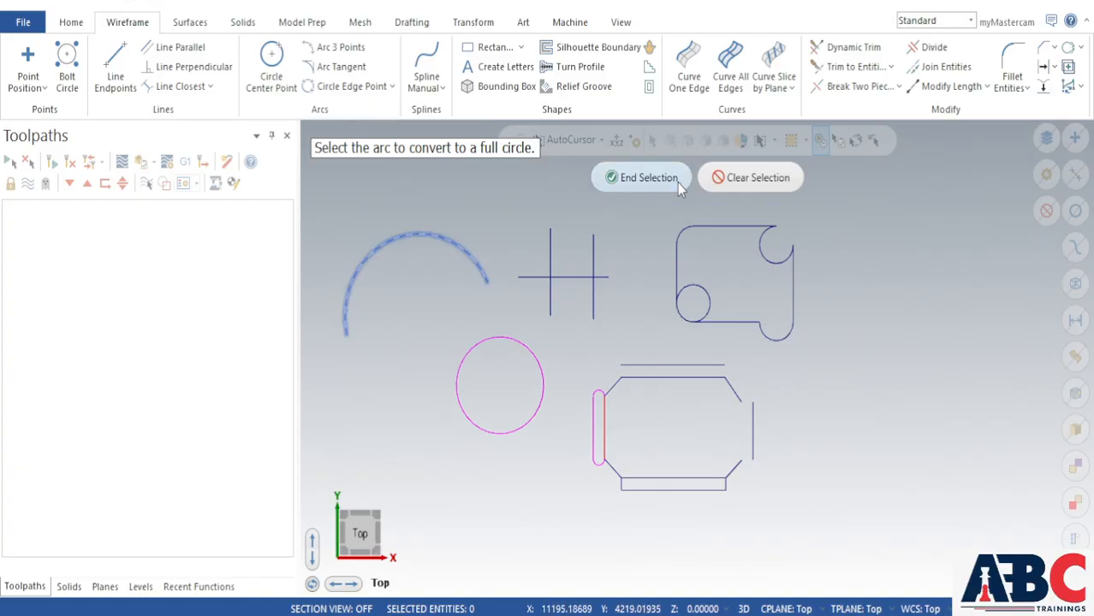
{"action": "left_click", "coordinate": [648, 178]}
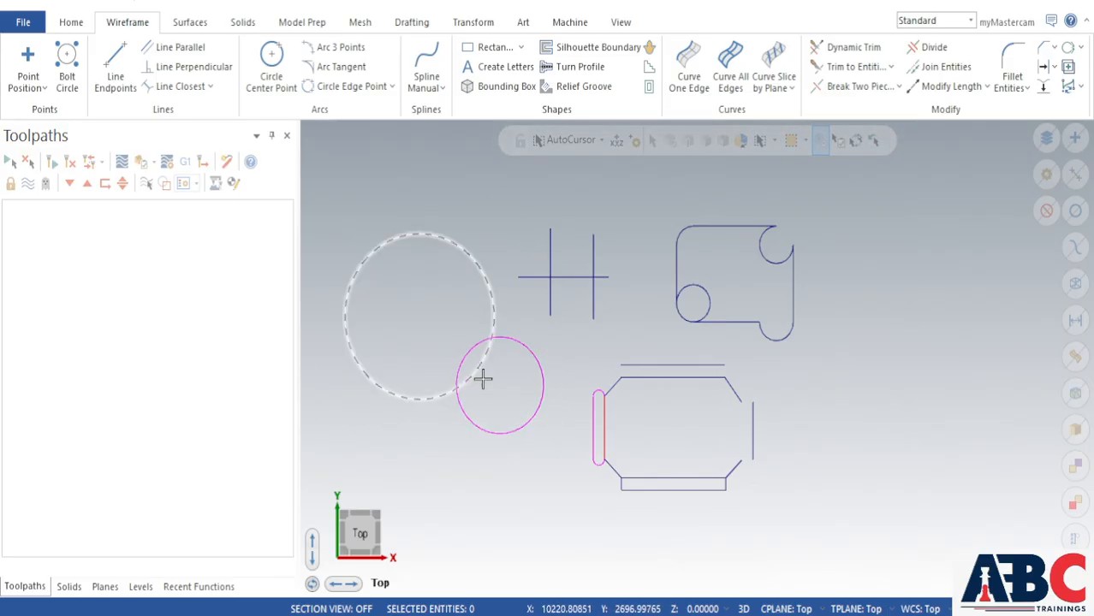
Start a Translate in Copy mode and select the entire filleted profile with the small corner circle as its geometry
{"action": "left_click", "coordinate": [472, 24]}
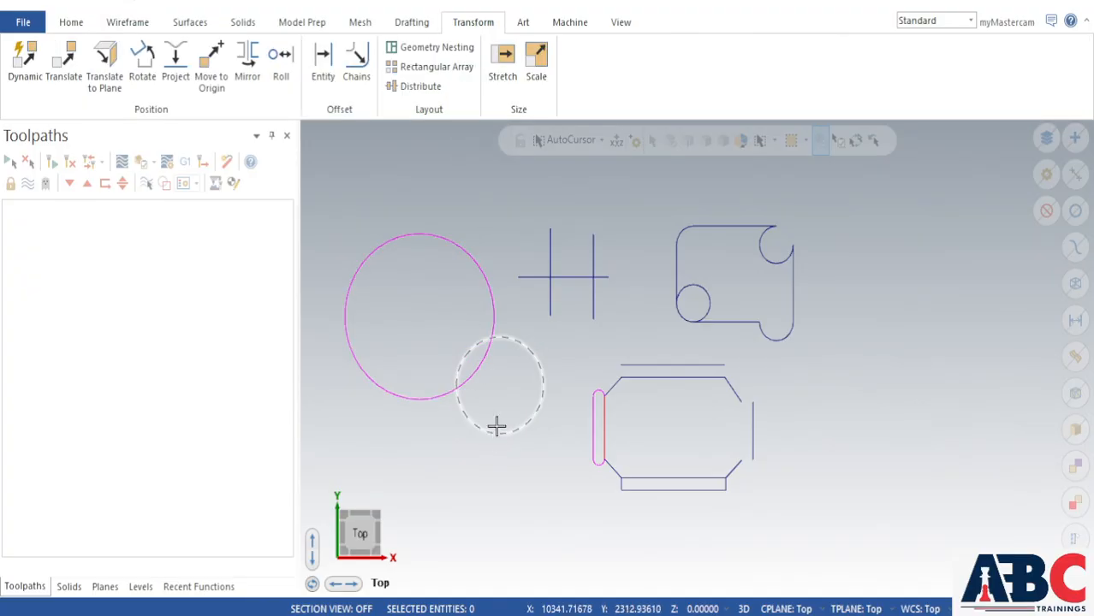
{"action": "scroll", "coordinate": [499, 420], "scroll_direction": "down", "scroll_amount": 2}
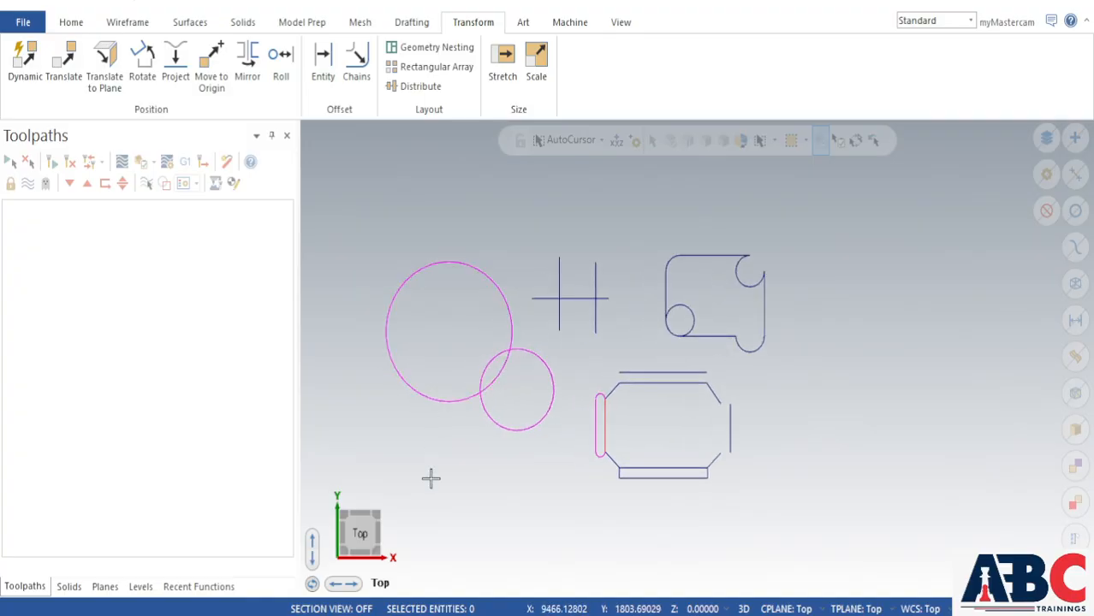
{"action": "left_click", "coordinate": [64, 80]}
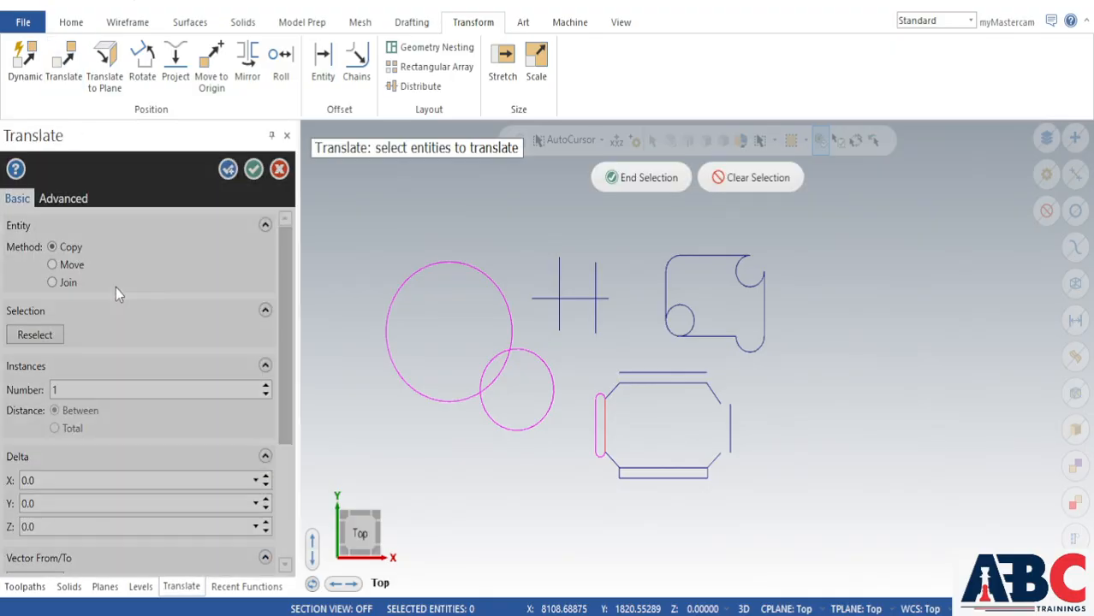
{"action": "scroll", "coordinate": [837, 394], "scroll_direction": "up", "scroll_amount": 1}
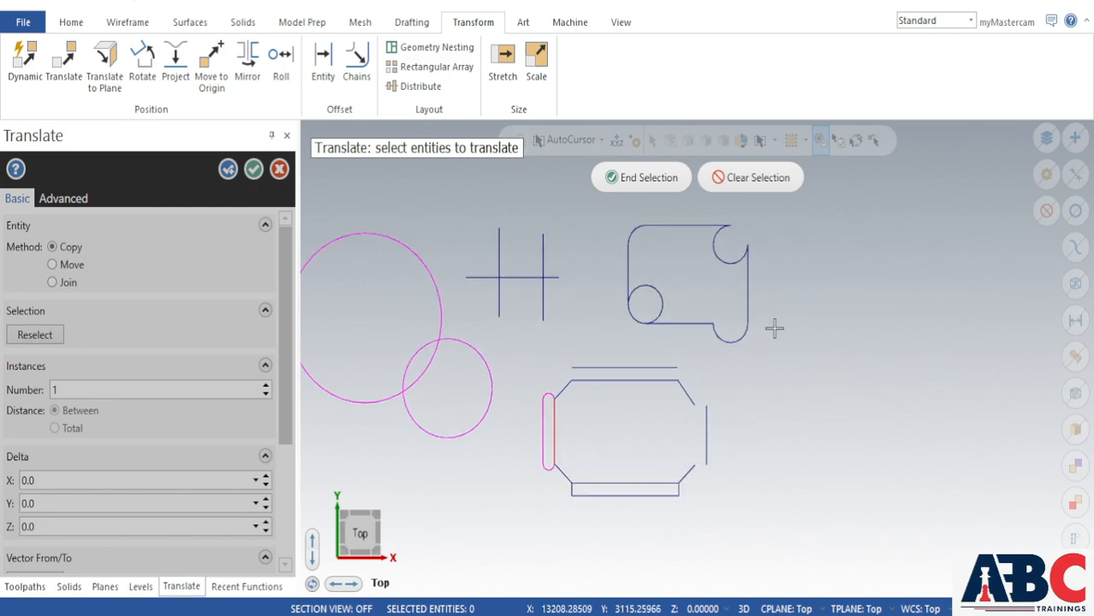
{"action": "left_click_drag", "start_coordinate": [589, 206], "coordinate": [798, 349]}
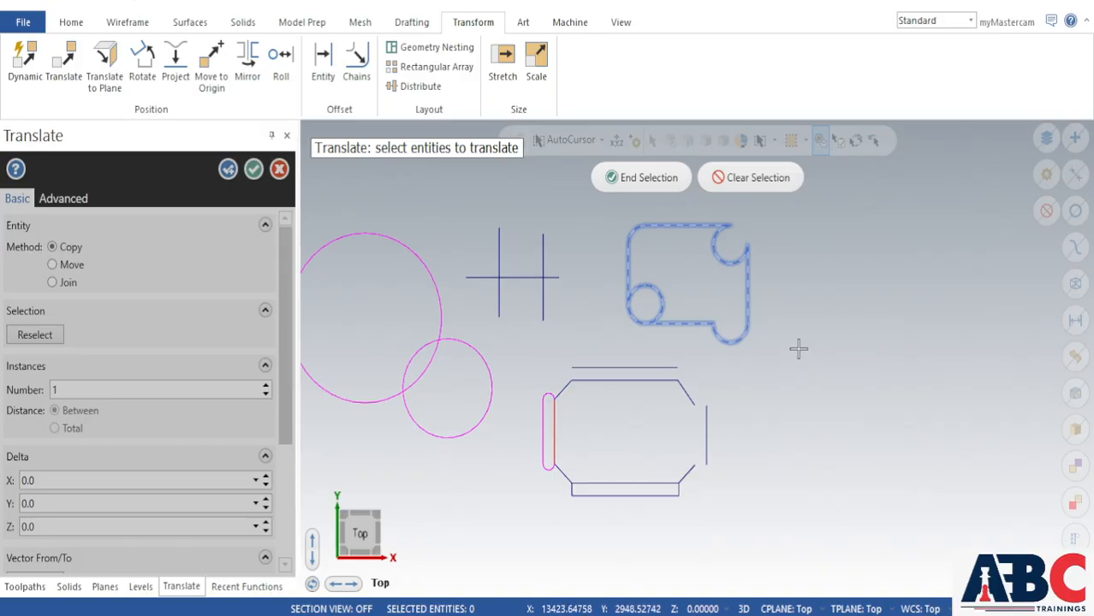
{"action": "left_click", "coordinate": [623, 178]}
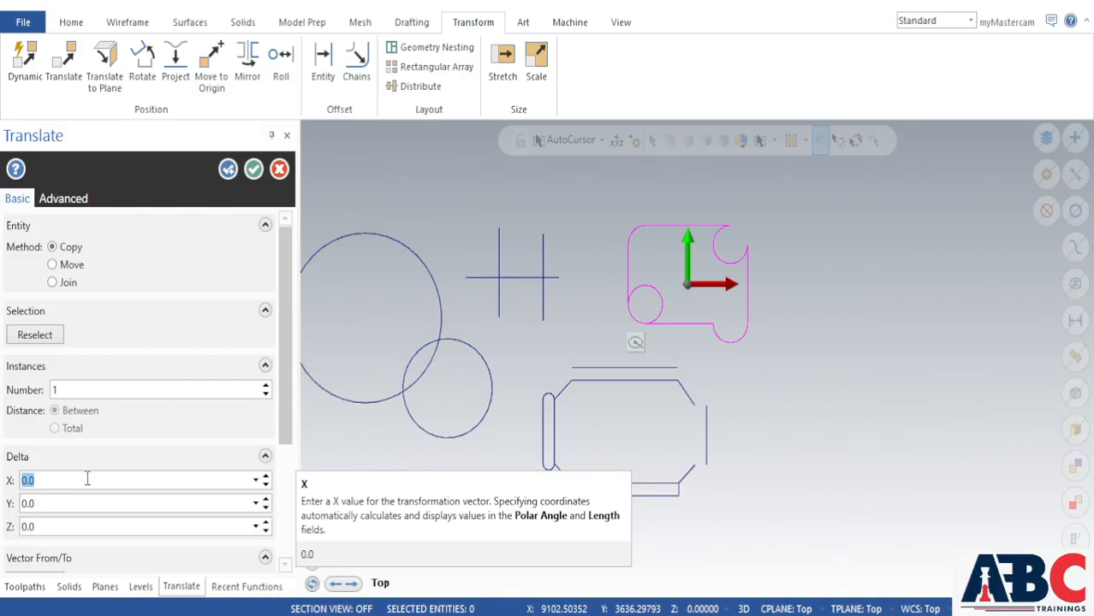
Try X translation distances of 50 and 100 for the copied profile, and settle on 1000
{"action": "type", "text": "50"}
{"action": "key", "text": "Return"}
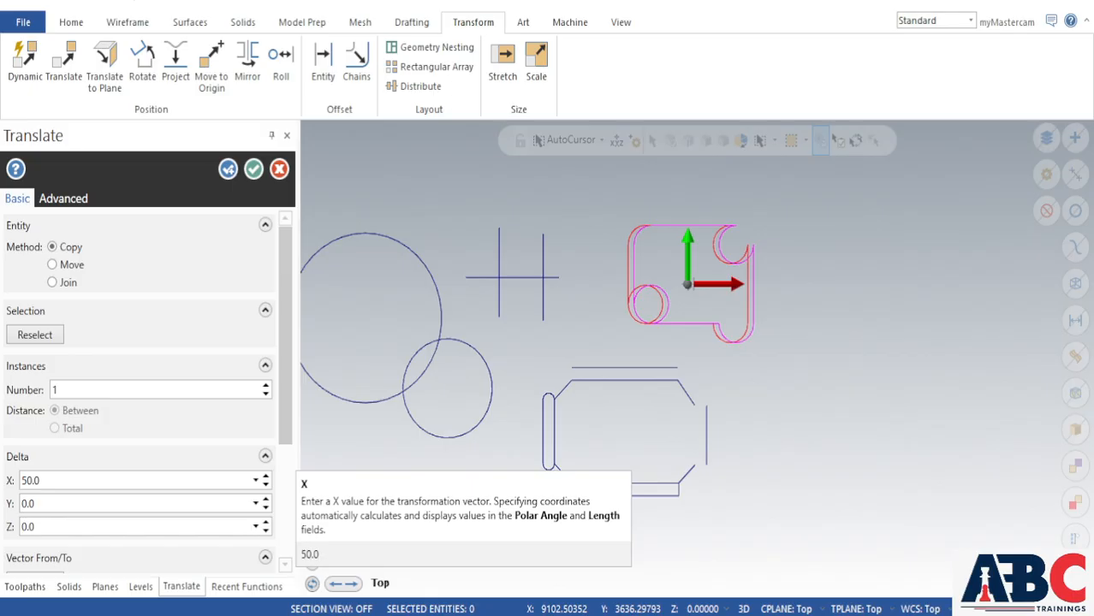
{"action": "left_click", "coordinate": [70, 485]}
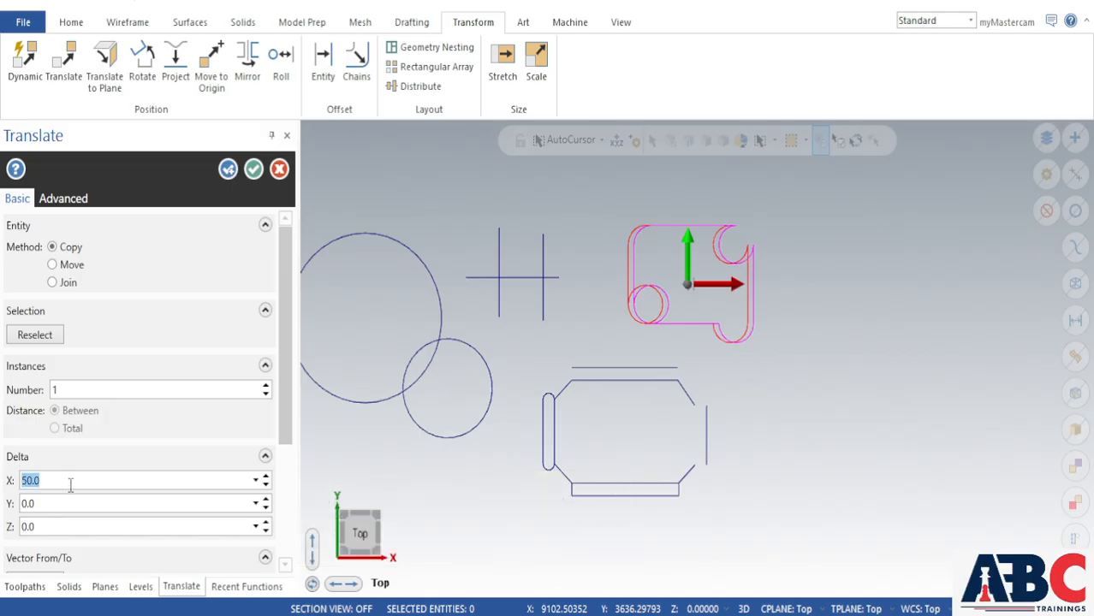
{"action": "type", "text": "1"}
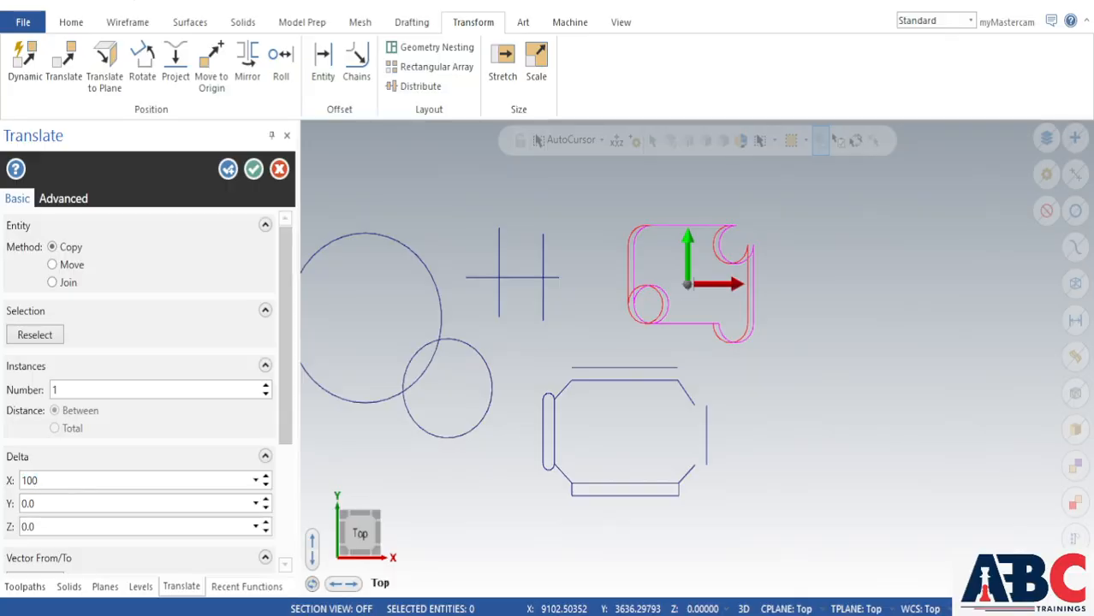
{"action": "key", "text": "Return"}
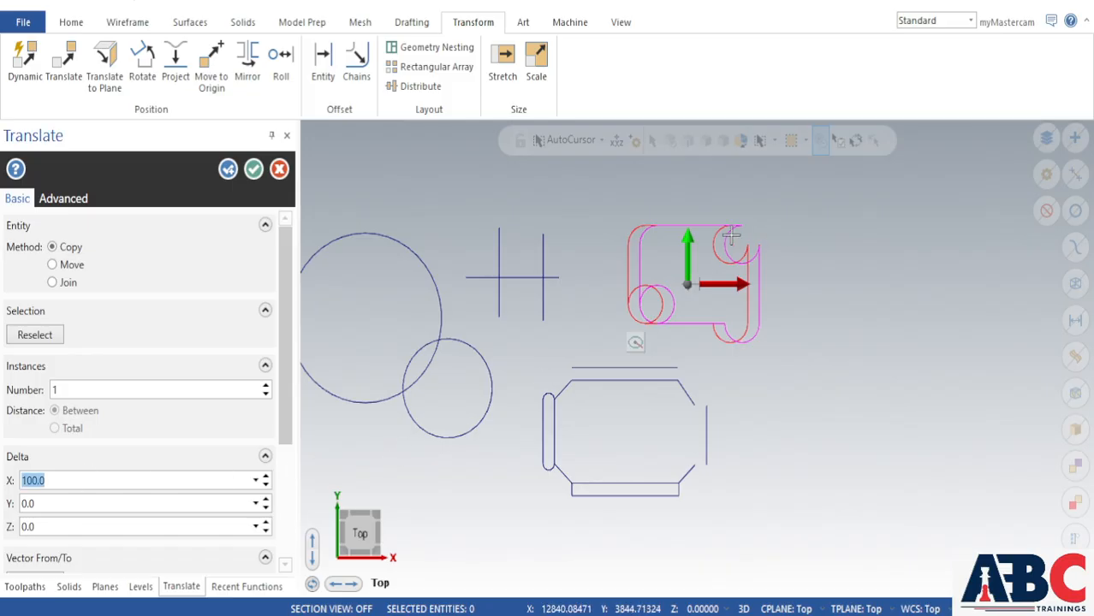
{"action": "key", "text": "Tab"}
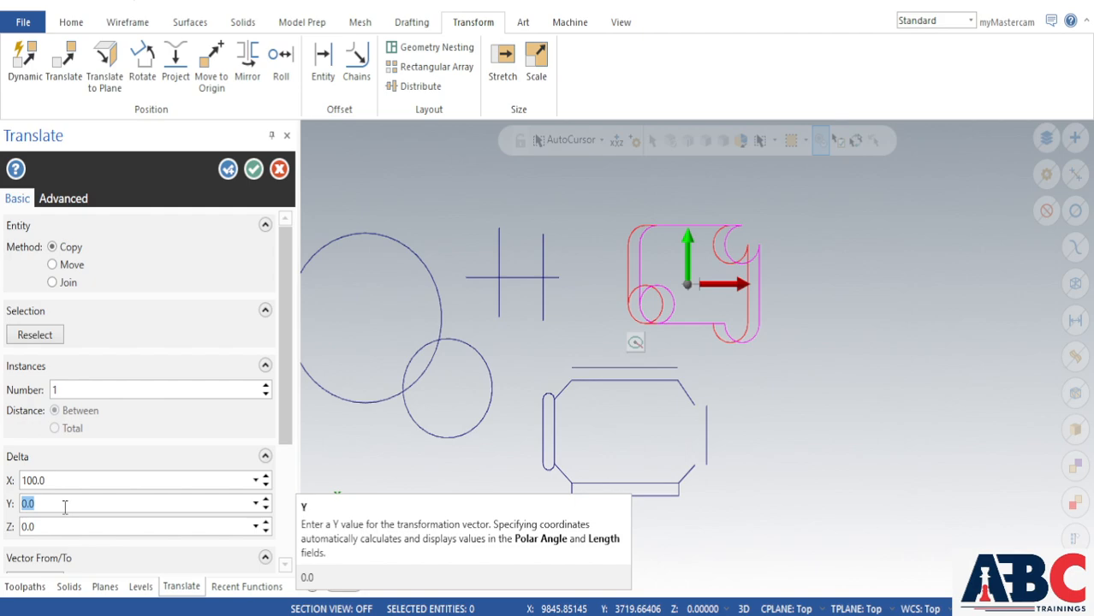
{"action": "left_click", "coordinate": [85, 480]}
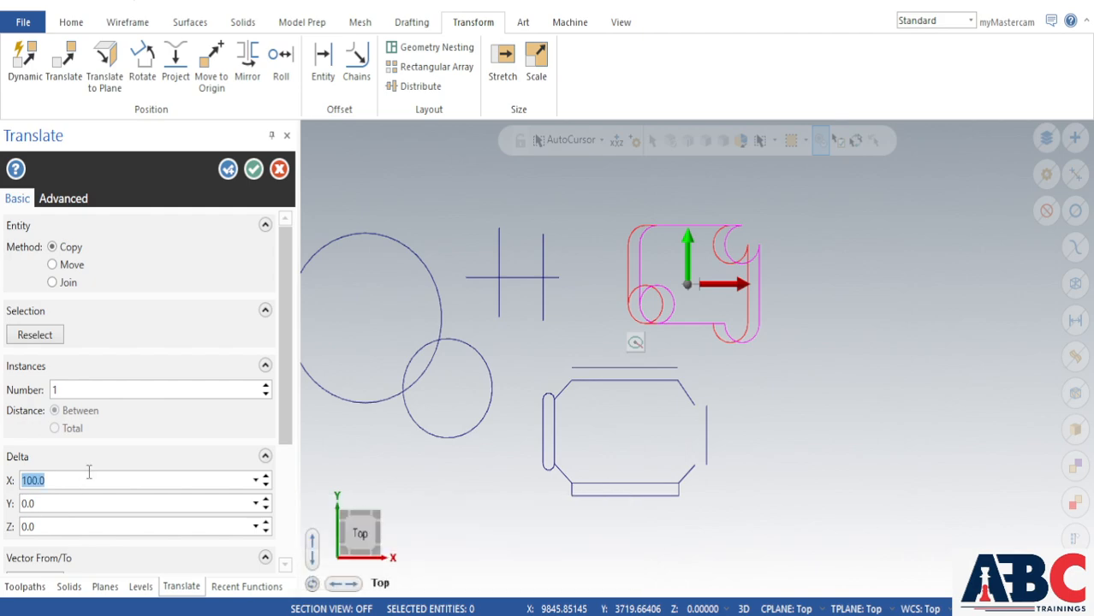
{"action": "type", "text": "1"}
{"action": "key", "text": "Return"}
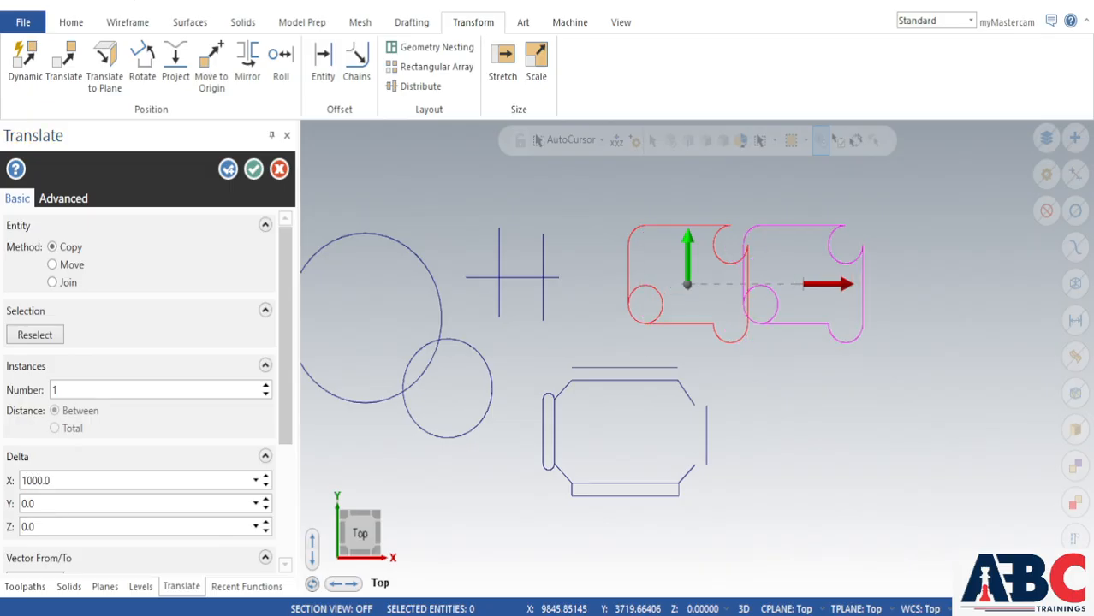
Set the copied profile's Y translation to 500, try a Z value of 50, and return Z to 0
{"action": "left_click", "coordinate": [698, 250]}
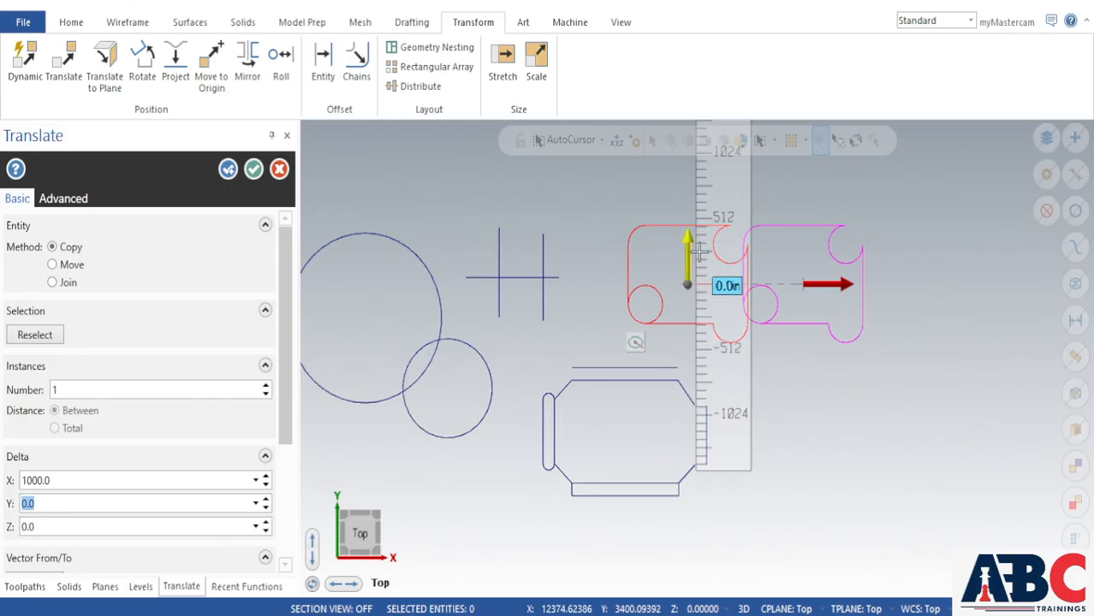
{"action": "left_click", "coordinate": [826, 291]}
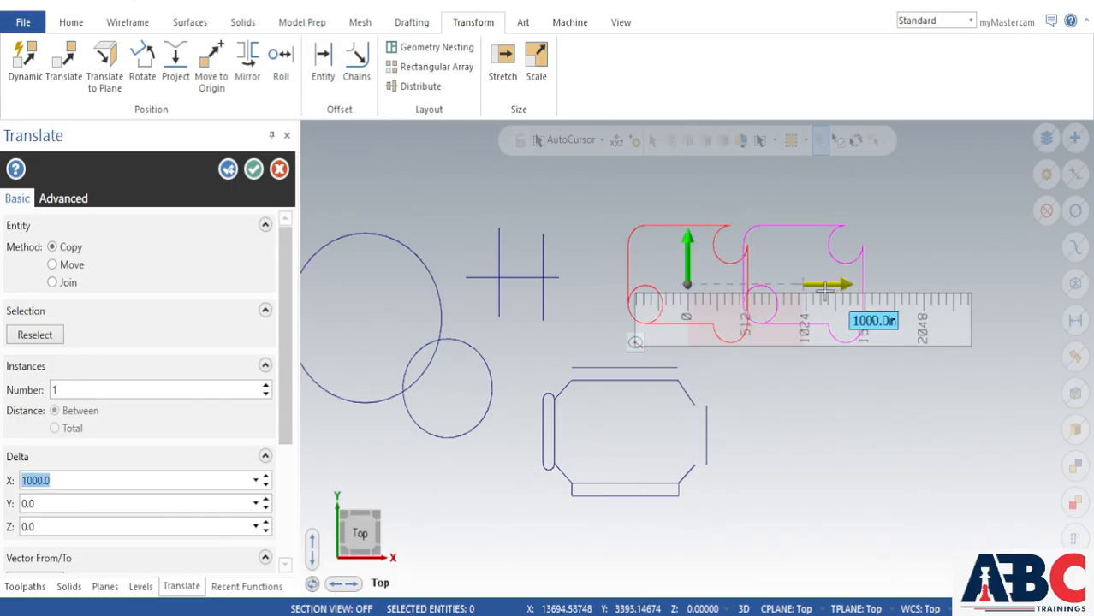
{"action": "left_click", "coordinate": [40, 505]}
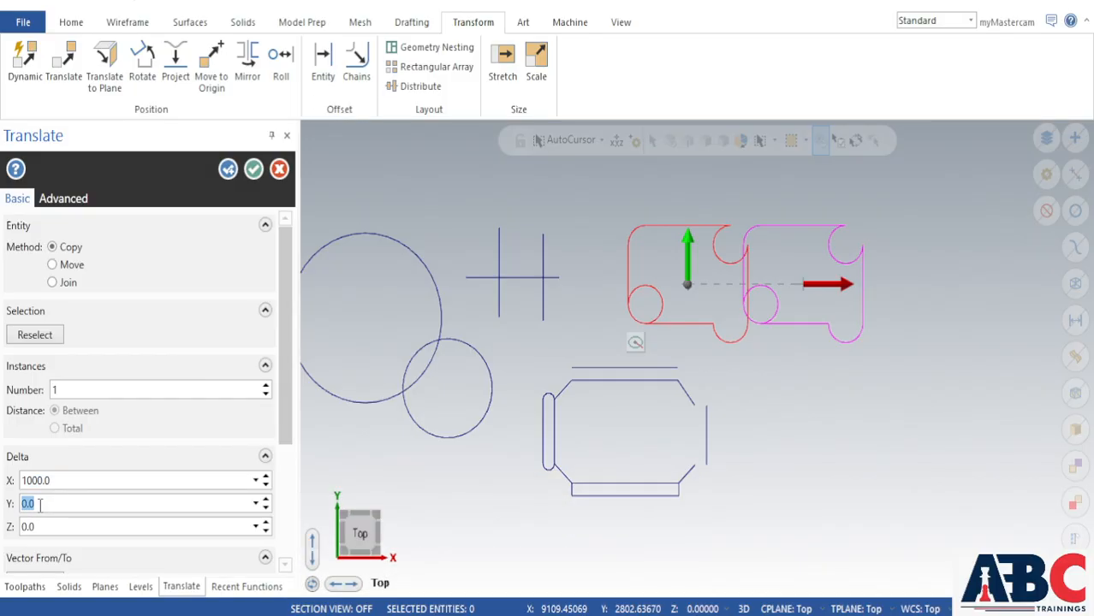
{"action": "type", "text": "5"}
{"action": "key", "text": "Return"}
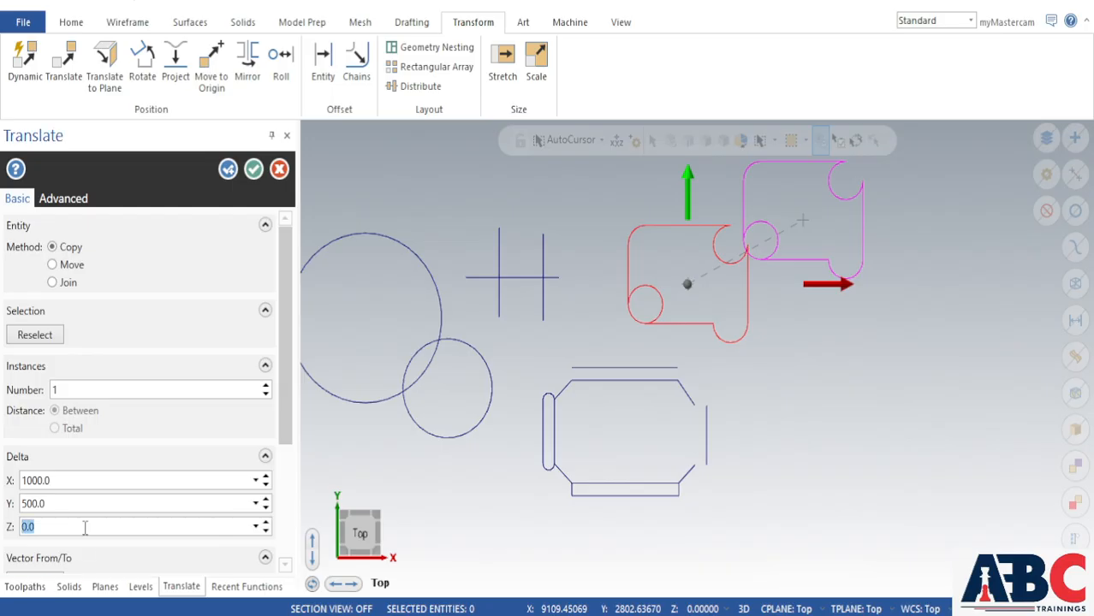
{"action": "type", "text": "50"}
{"action": "double_click", "coordinate": [67, 528]}
{"action": "type", "text": "0"}
Preview three translated instances, return the number to 1, and apply the copy with the same profile selection
{"action": "left_click", "coordinate": [267, 386]}
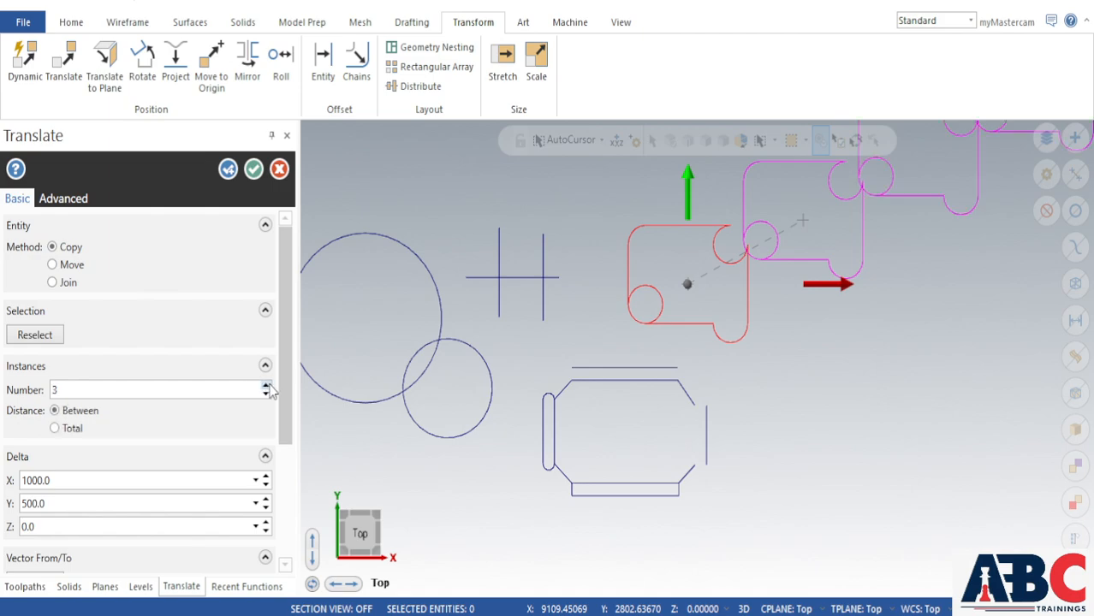
{"action": "left_click", "coordinate": [266, 394]}
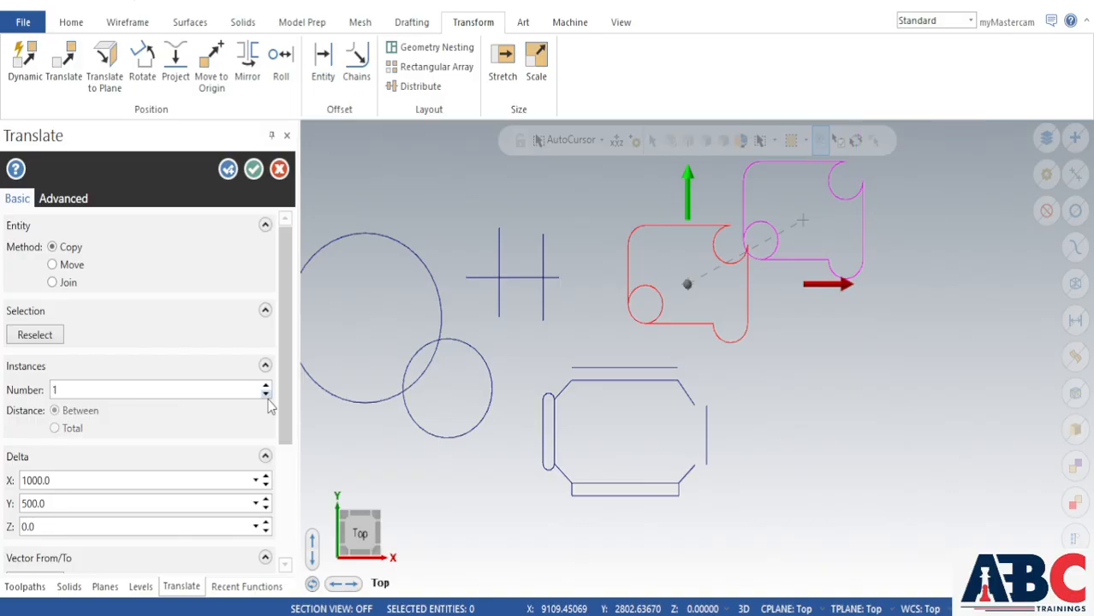
{"action": "left_click", "coordinate": [37, 339]}
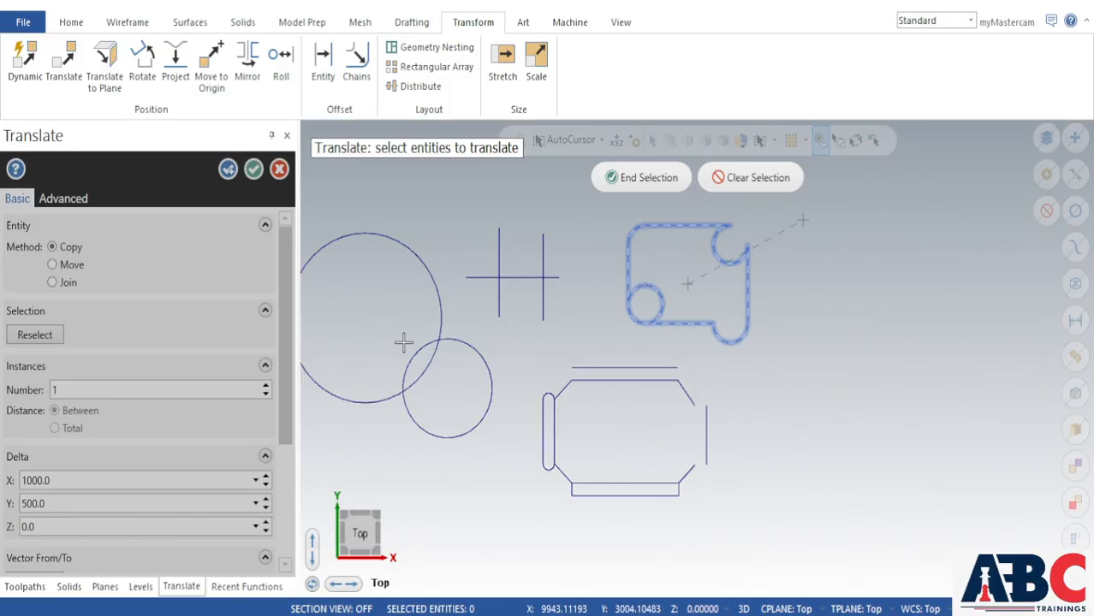
{"action": "left_click", "coordinate": [633, 177]}
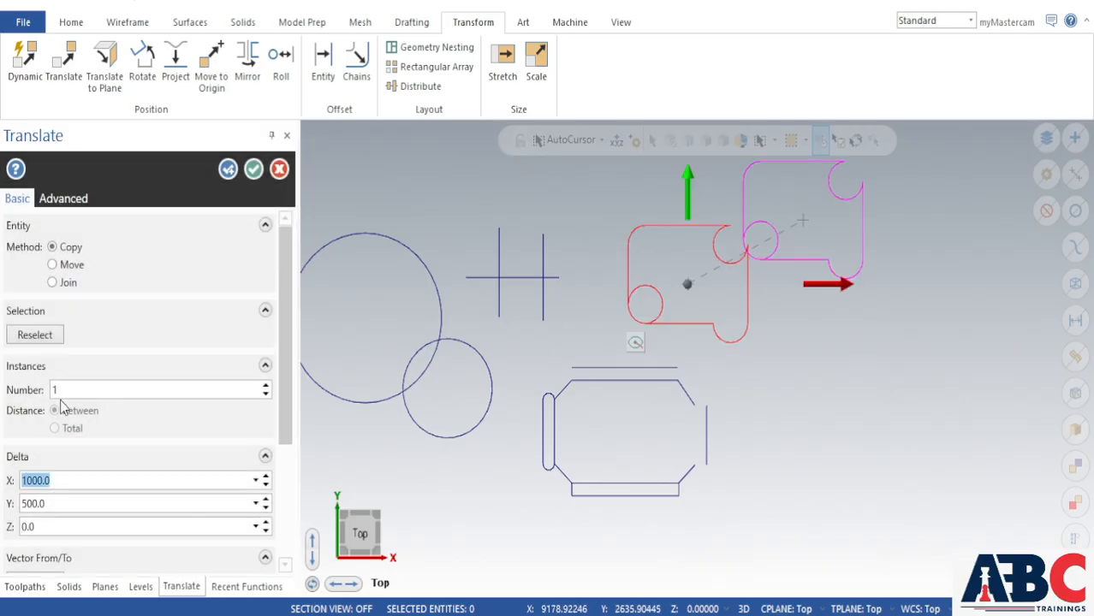
{"action": "left_click", "coordinate": [228, 169]}
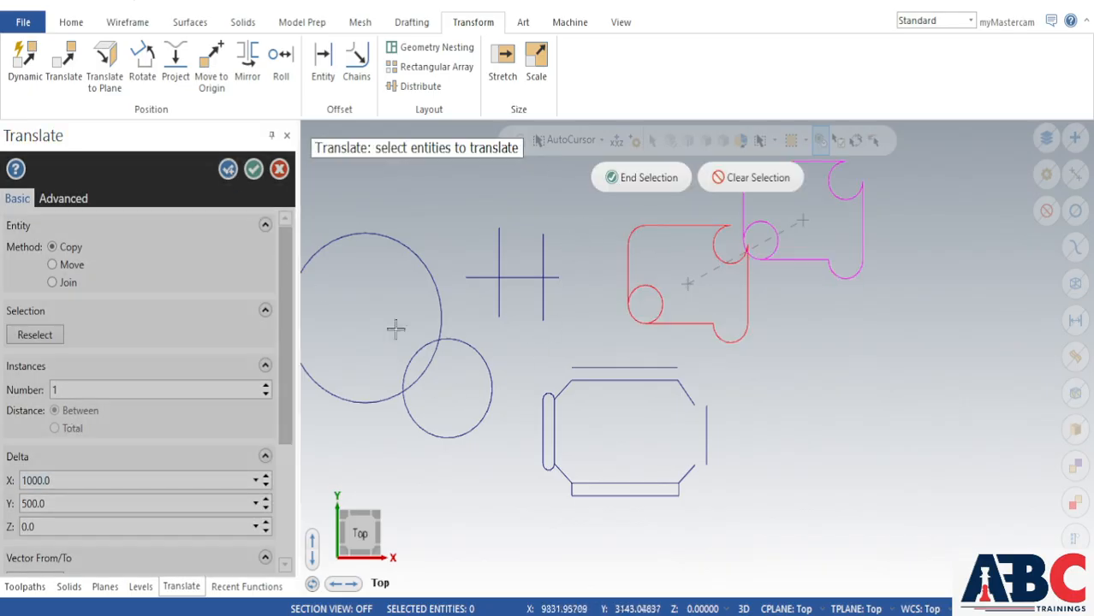
{"action": "scroll", "coordinate": [776, 366], "scroll_direction": "down", "scroll_amount": 2}
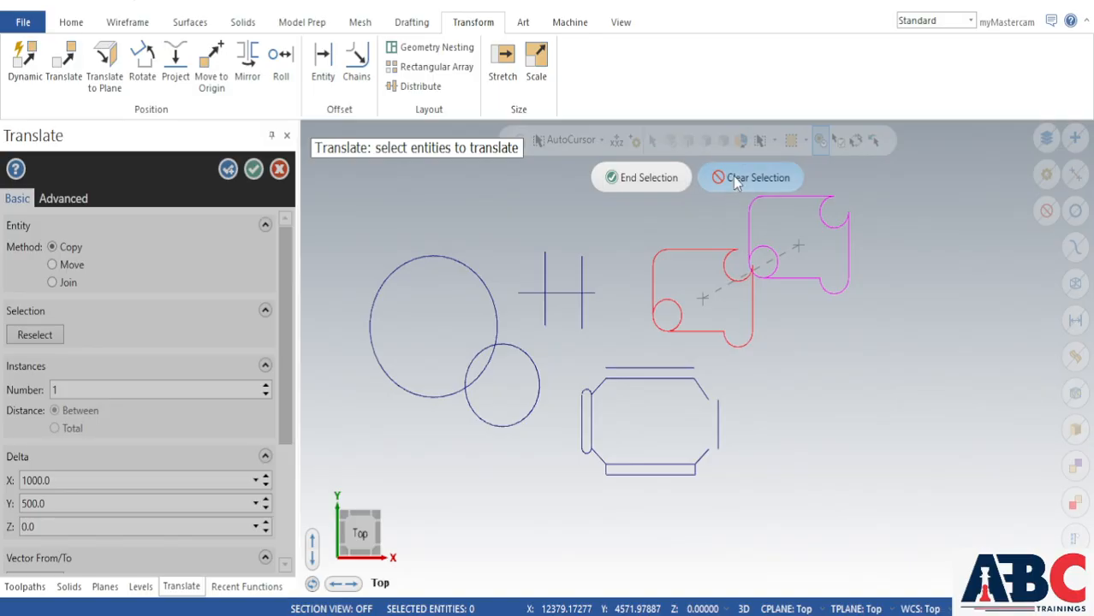
{"action": "left_click", "coordinate": [662, 181]}
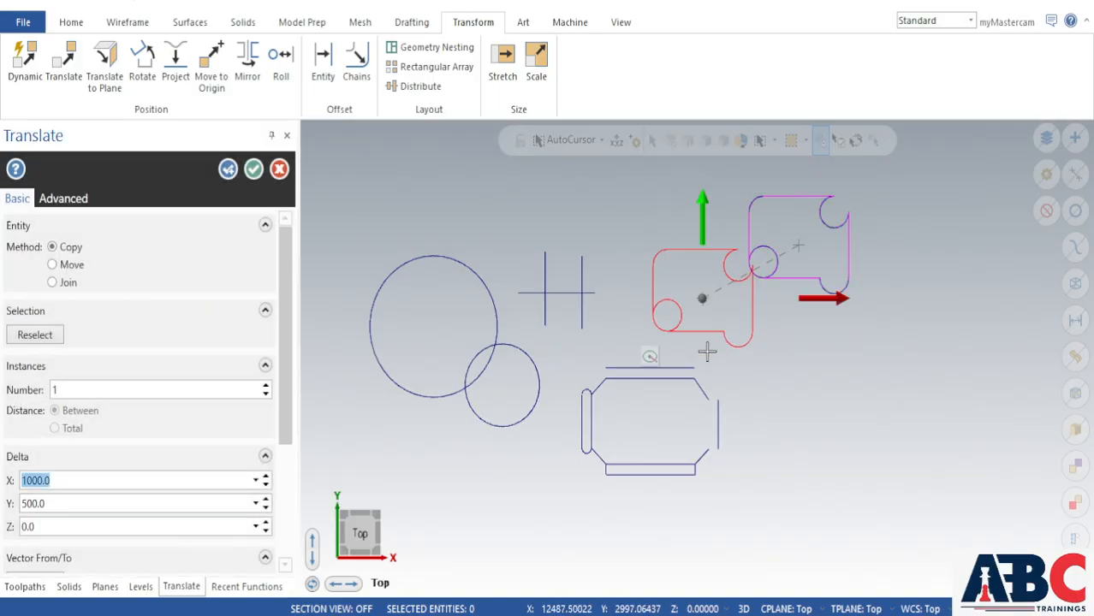
{"action": "scroll", "coordinate": [734, 443], "scroll_direction": "down", "scroll_amount": 2}
{"action": "scroll", "coordinate": [820, 305], "scroll_direction": "up", "scroll_amount": 2}
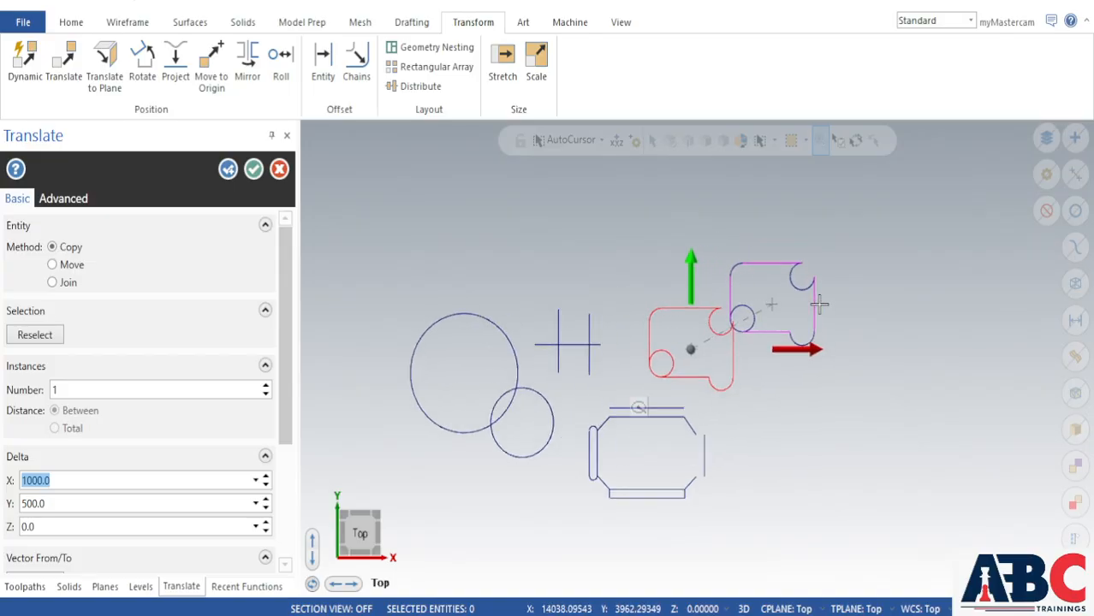
{"action": "key", "text": "Tab"}
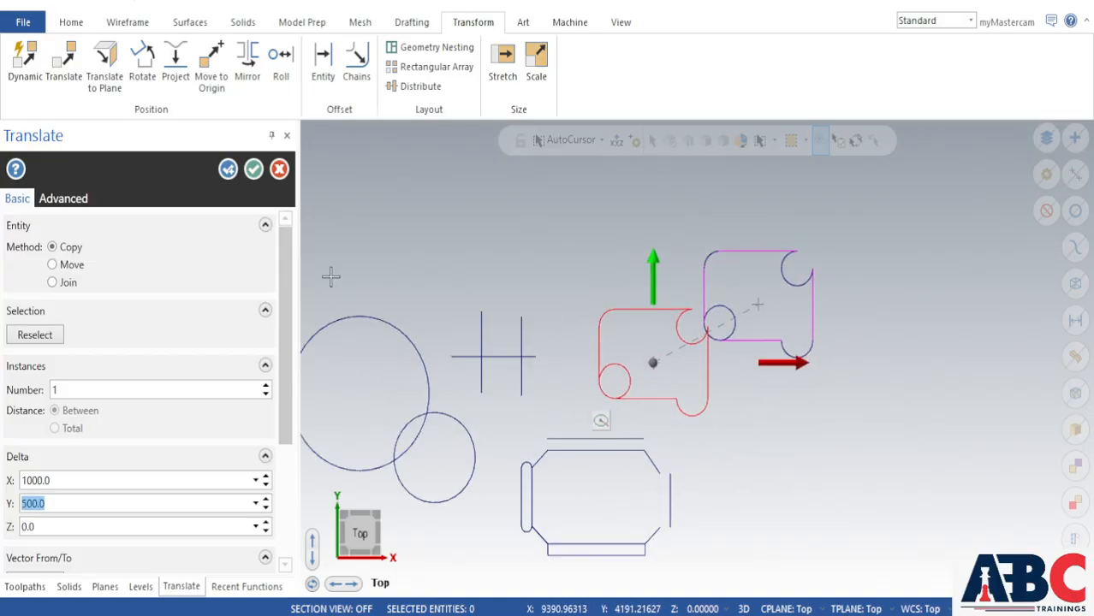
{"action": "left_click", "coordinate": [280, 169]}
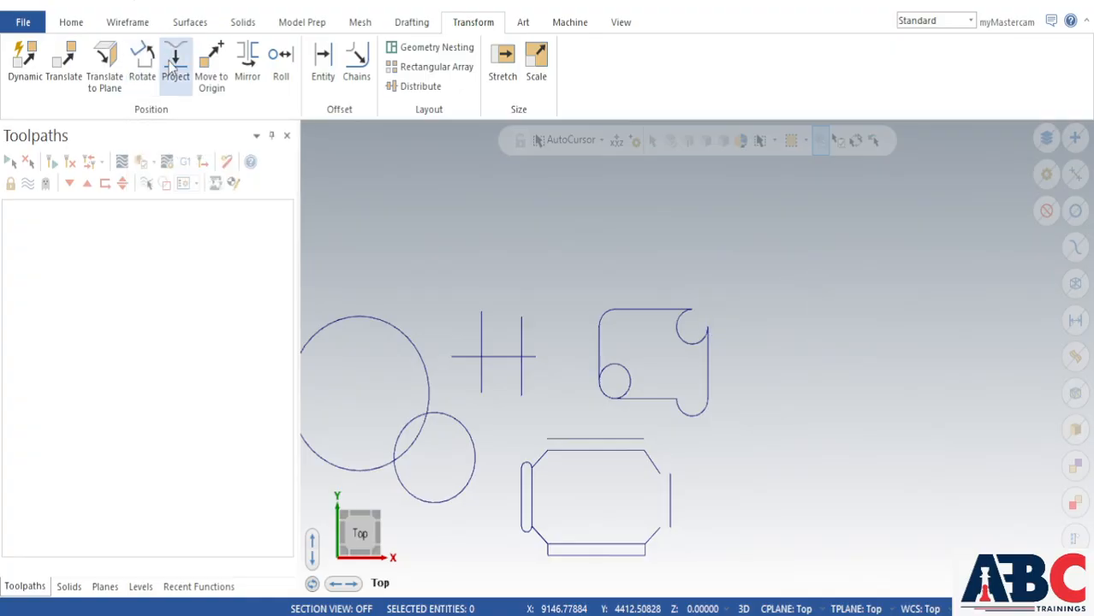
Draw a plain rectangle in the empty area to the right of the filleted profile and finish the rectangle command
{"action": "left_click", "coordinate": [73, 30]}
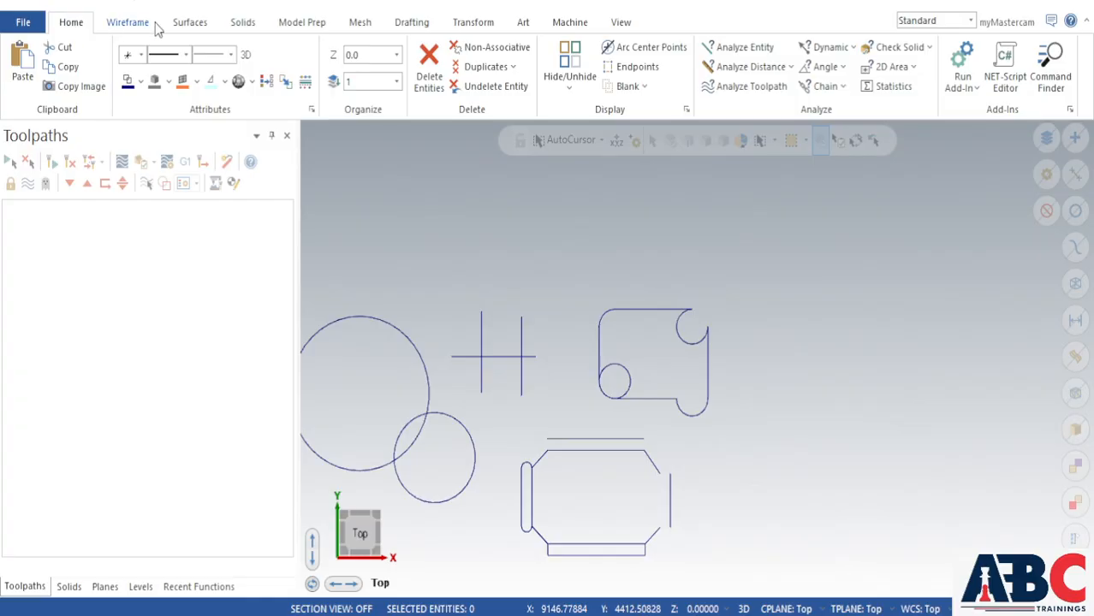
{"action": "left_click", "coordinate": [137, 23]}
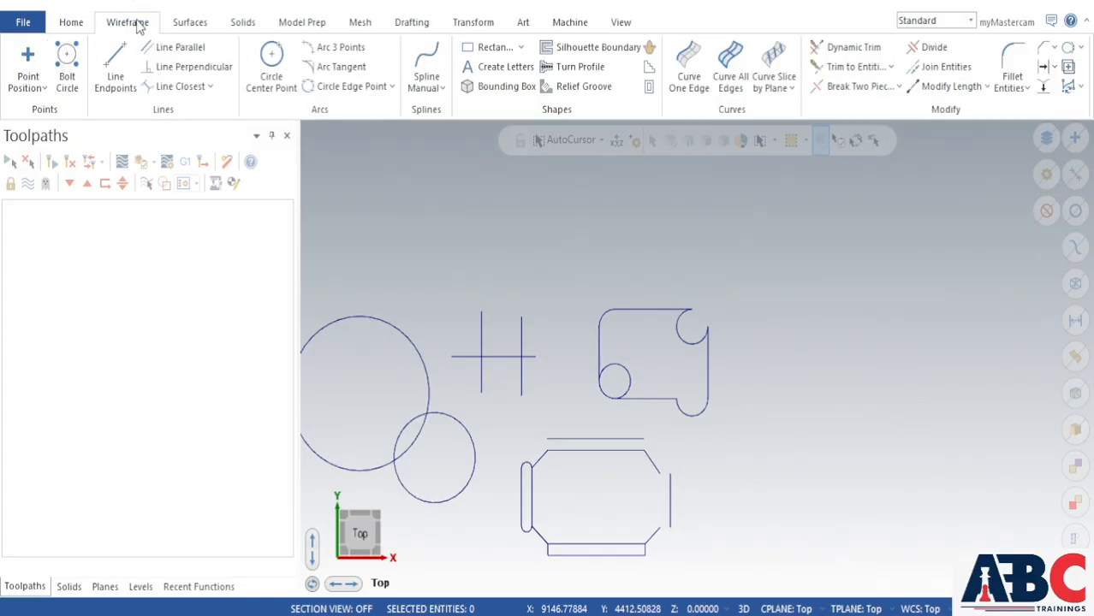
{"action": "left_click", "coordinate": [494, 47]}
{"action": "left_click", "coordinate": [795, 308]}
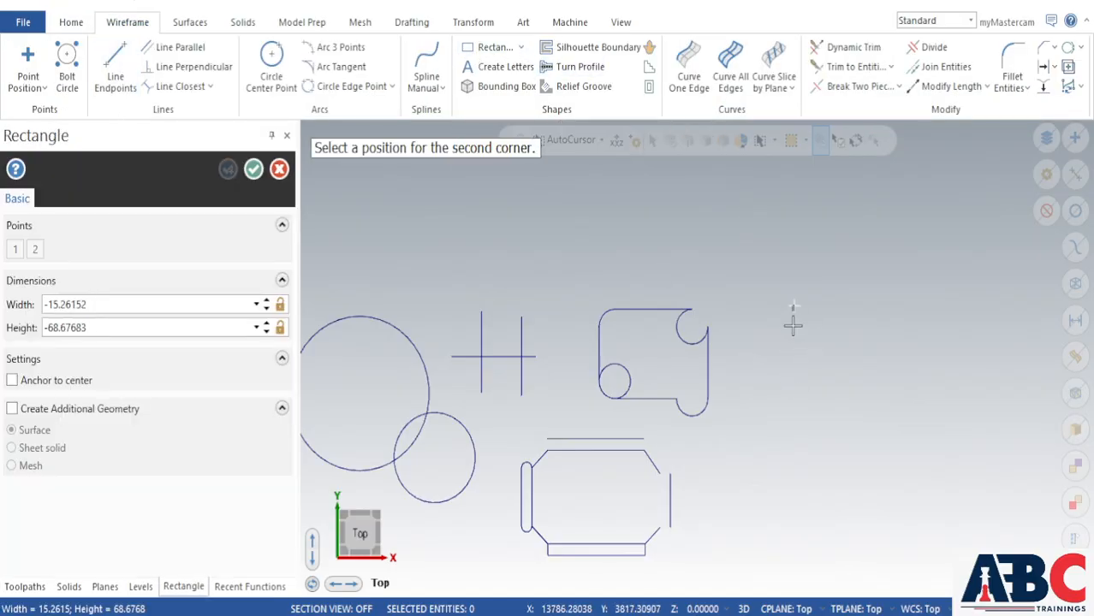
{"action": "left_click", "coordinate": [917, 395]}
{"action": "left_click", "coordinate": [253, 169]}
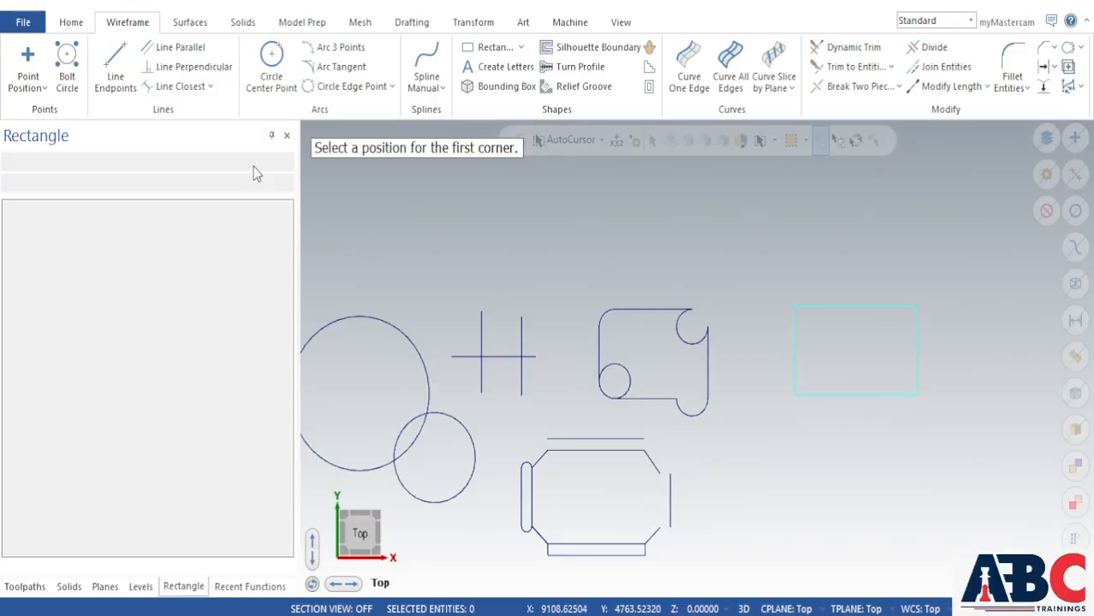
Start a Rotate copy of the new plain rectangle, using its lower-left corner as the rotation center
{"action": "left_click", "coordinate": [472, 26]}
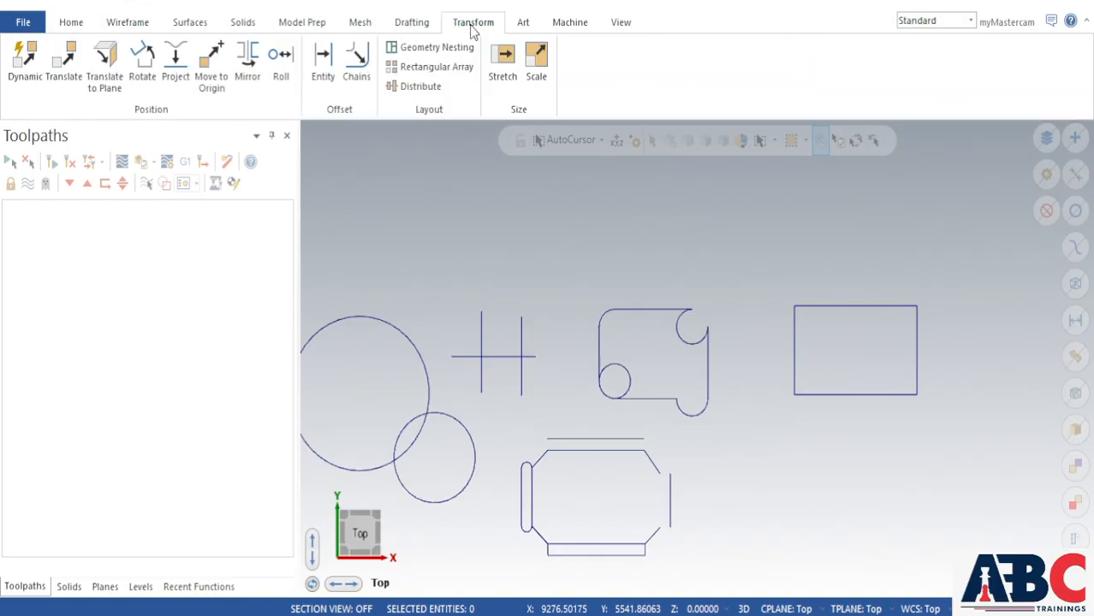
{"action": "left_click", "coordinate": [147, 76]}
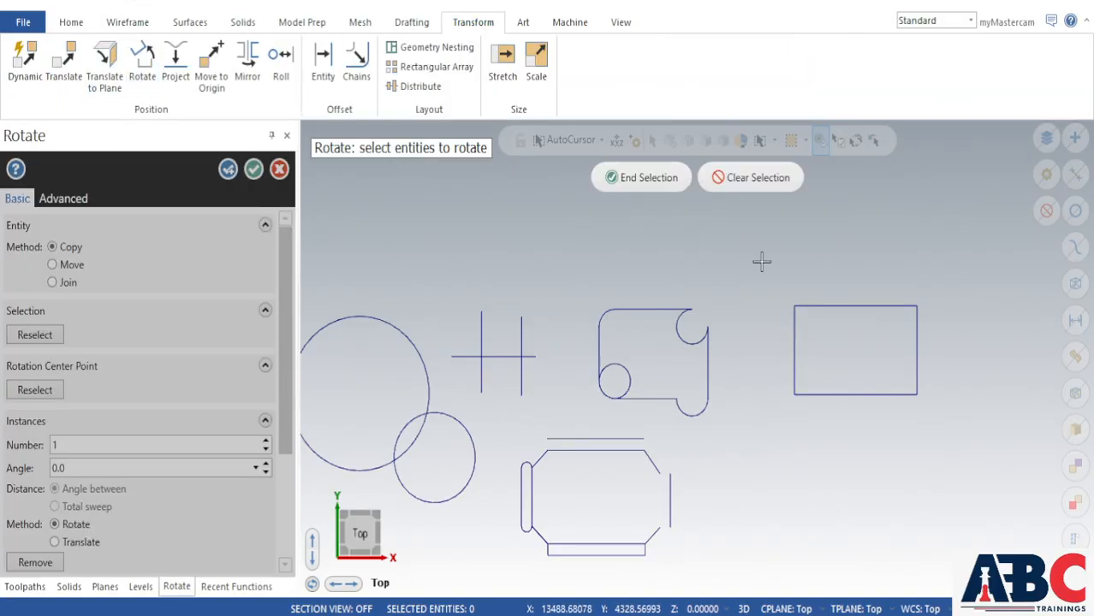
{"action": "left_click_drag", "start_coordinate": [761, 261], "coordinate": [957, 420]}
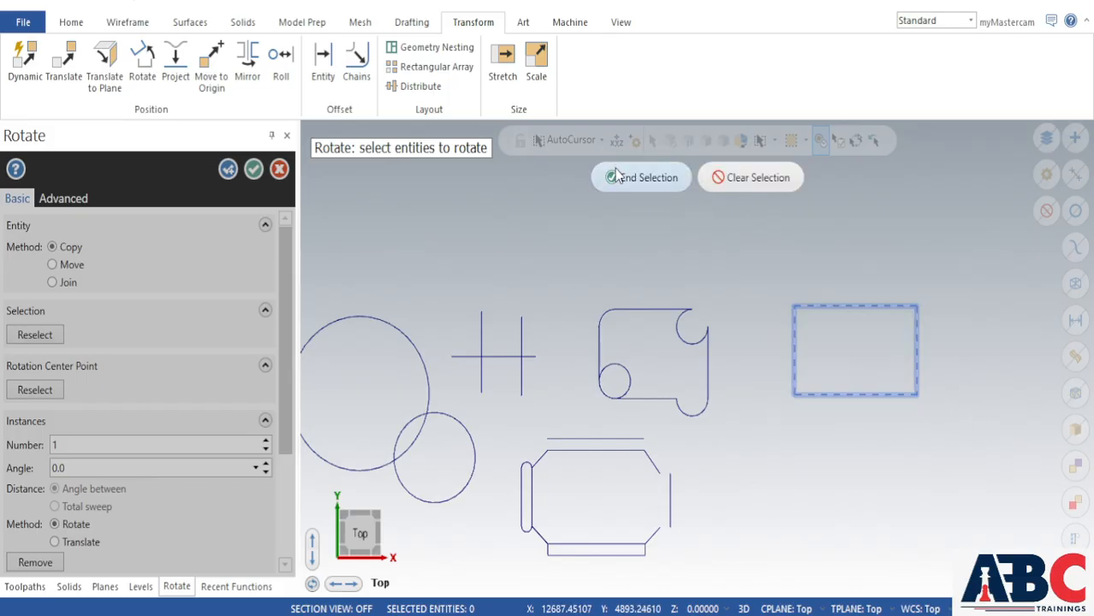
{"action": "left_click", "coordinate": [640, 178]}
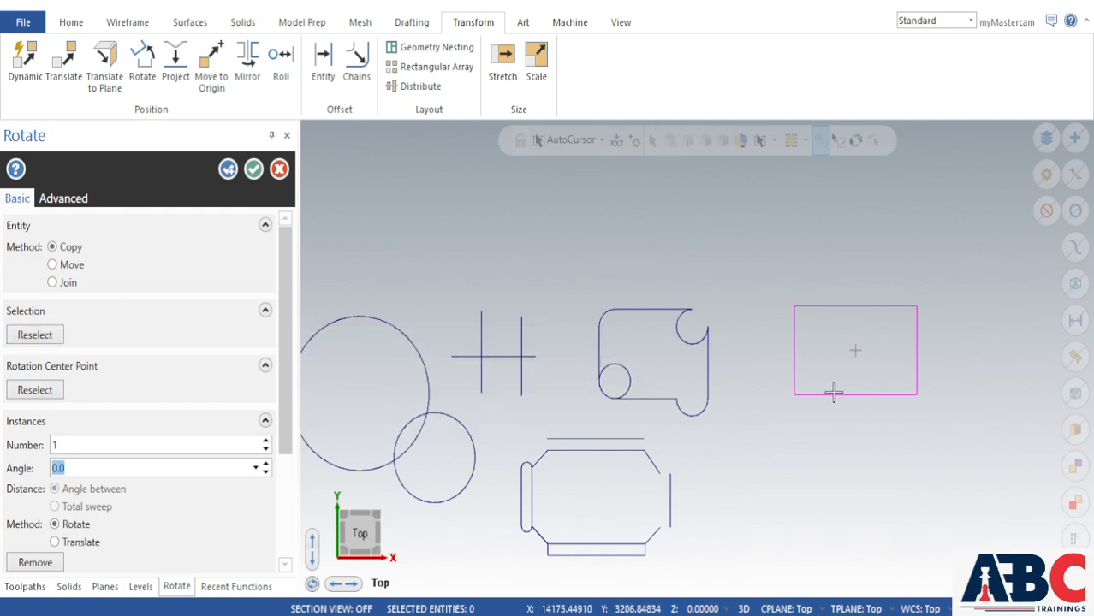
{"action": "left_click", "coordinate": [45, 399]}
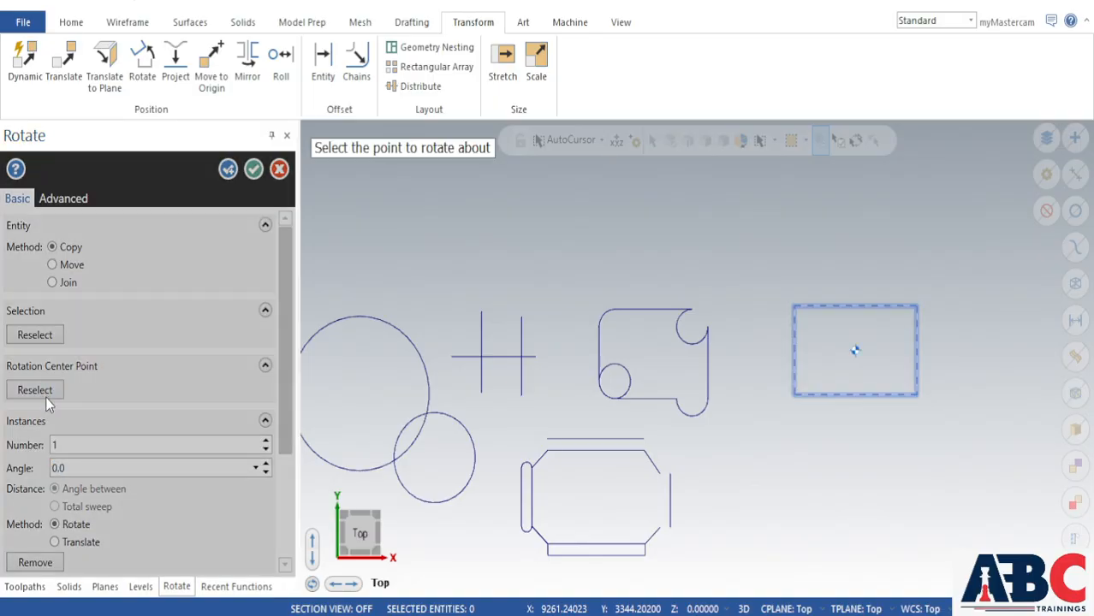
{"action": "left_click", "coordinate": [794, 394]}
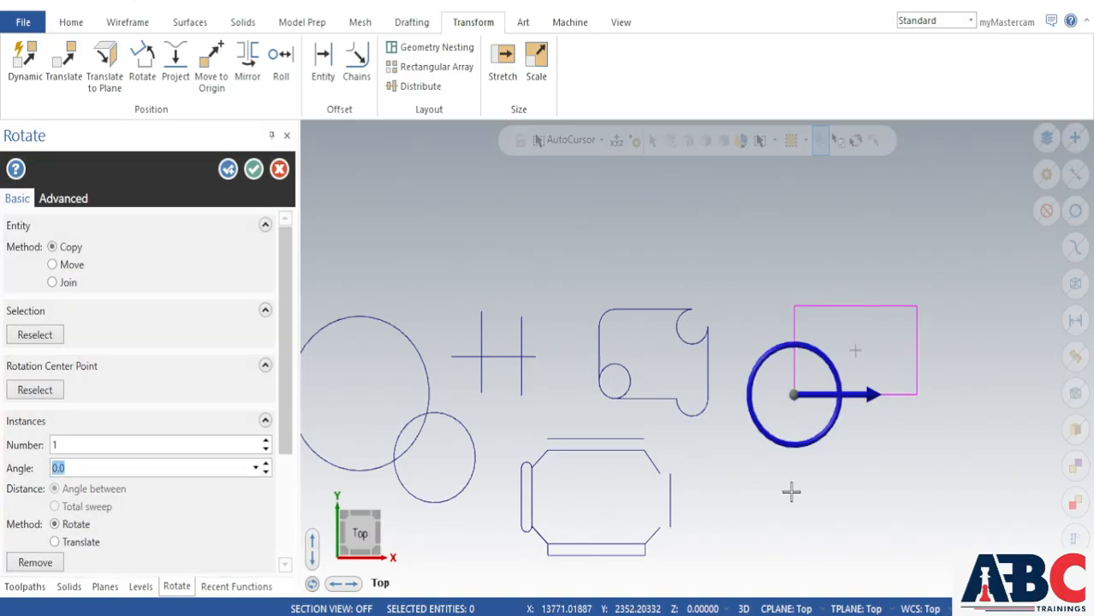
Try the rectangle's midpoint as rotation center, return to its lower-left corner, and set the angle to 30
{"action": "left_click", "coordinate": [41, 391]}
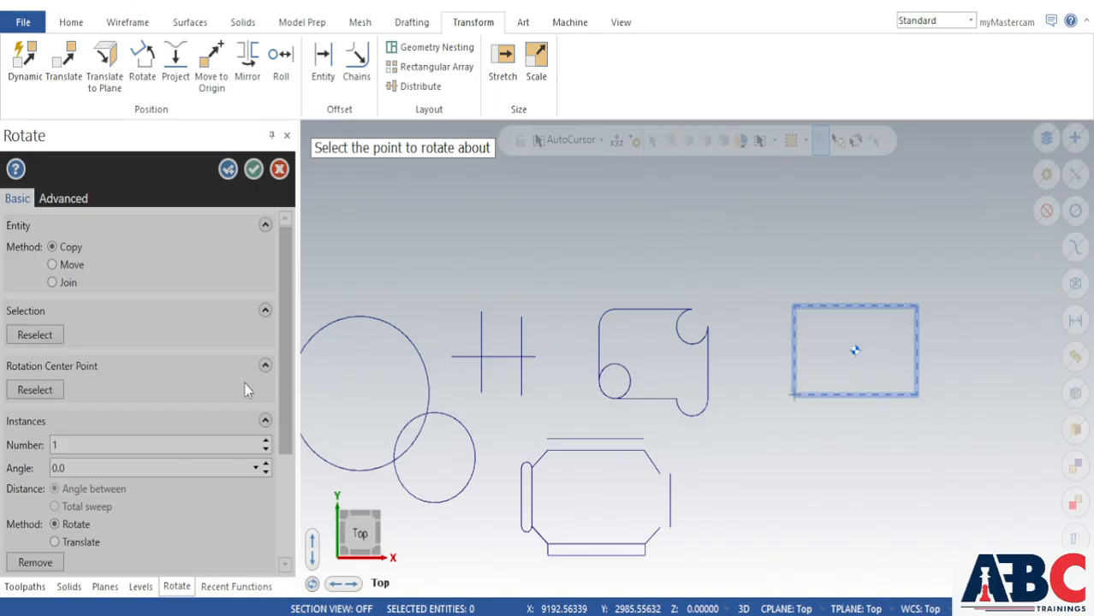
{"action": "left_click", "coordinate": [854, 351]}
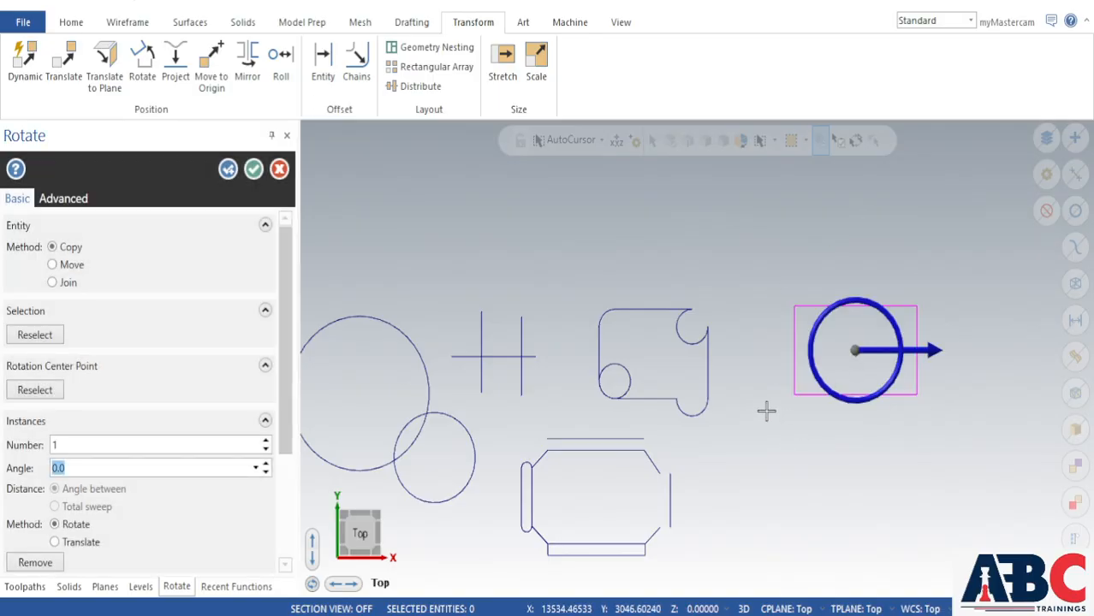
{"action": "left_click", "coordinate": [58, 390]}
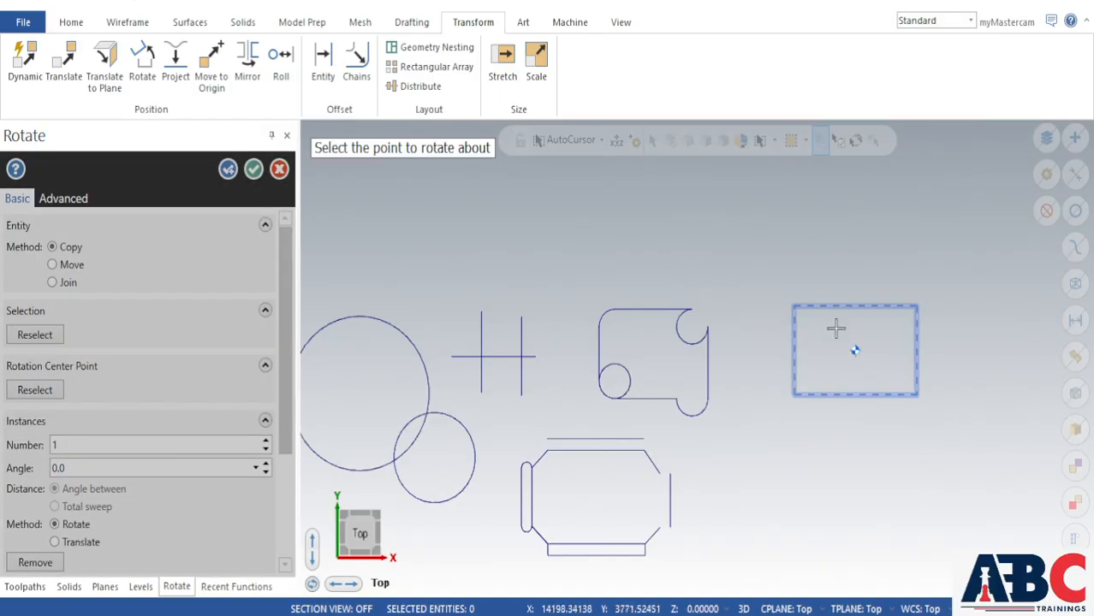
{"action": "left_click", "coordinate": [794, 394]}
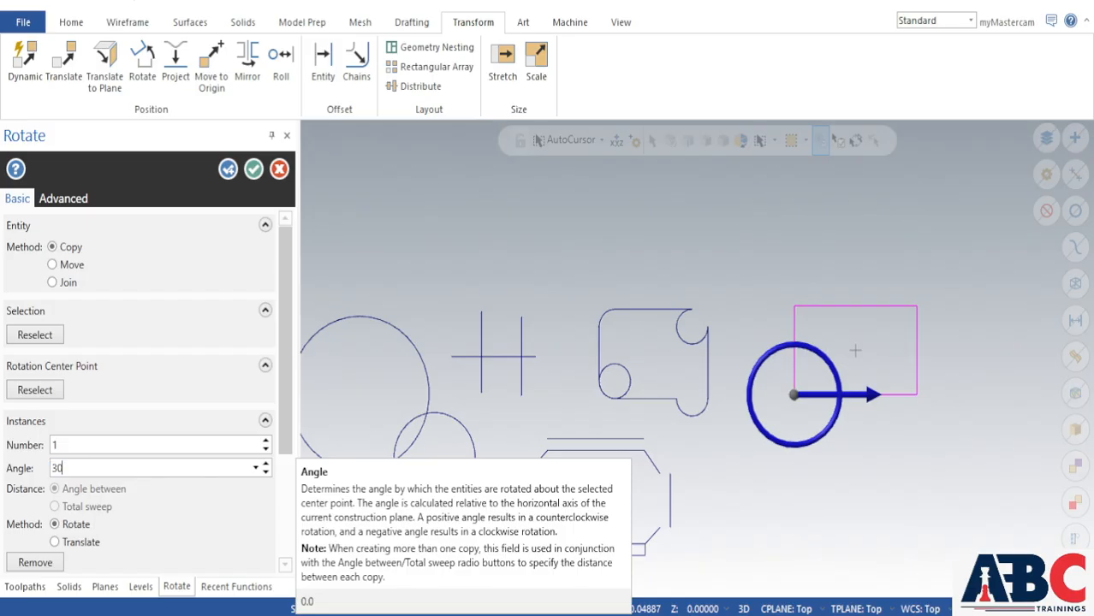
{"action": "key", "text": "Return"}
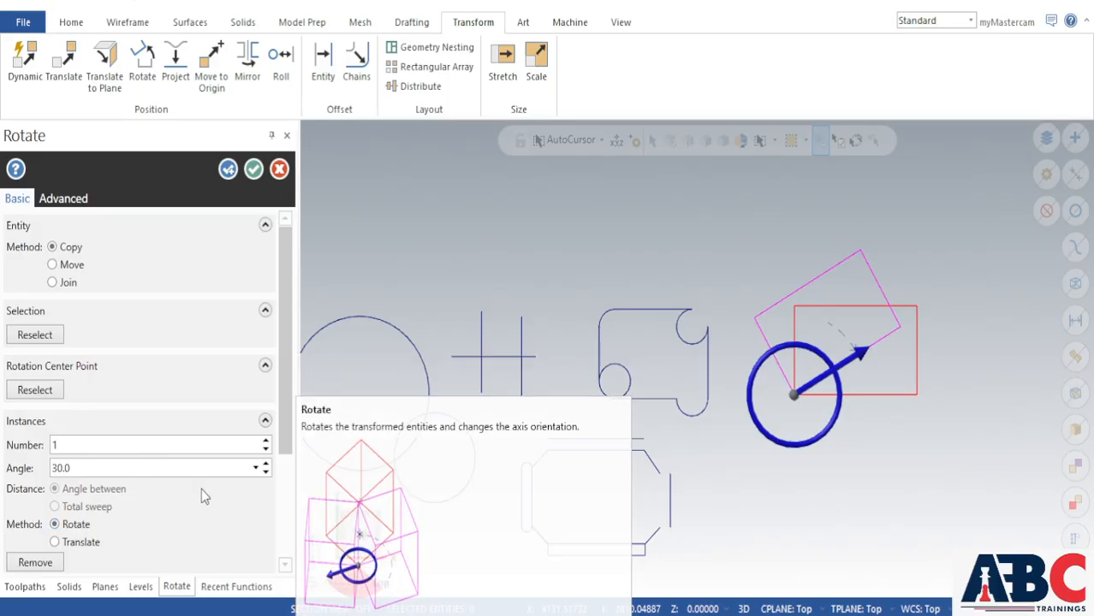
Preview the Opposite and Both rotation directions, return to Defined, and apply the rotated copy
{"action": "left_click_drag", "start_coordinate": [289, 438], "coordinate": [299, 537]}
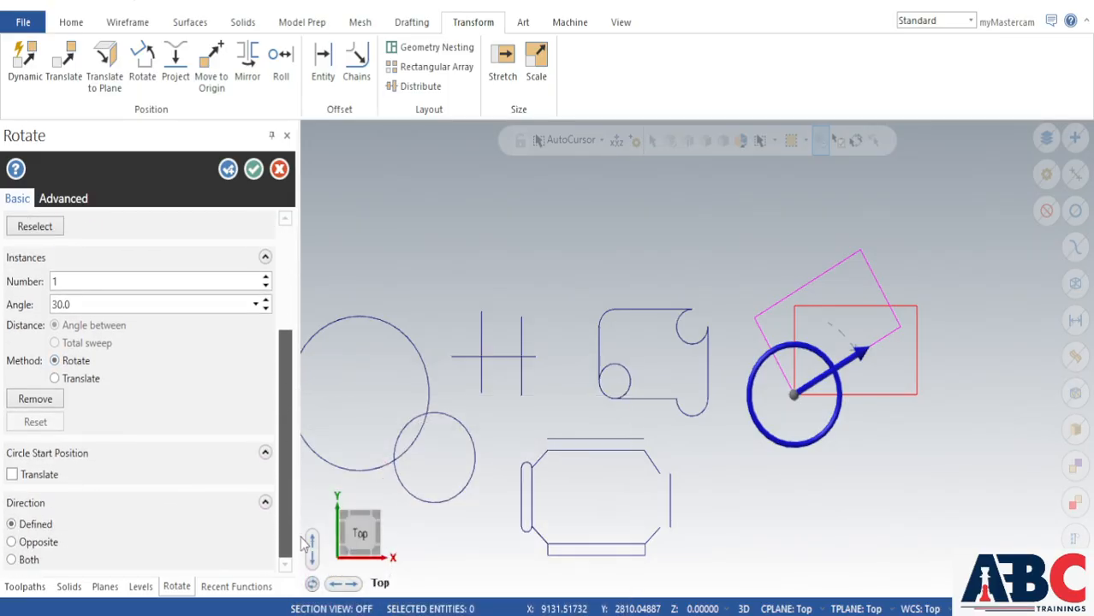
{"action": "left_click", "coordinate": [54, 542]}
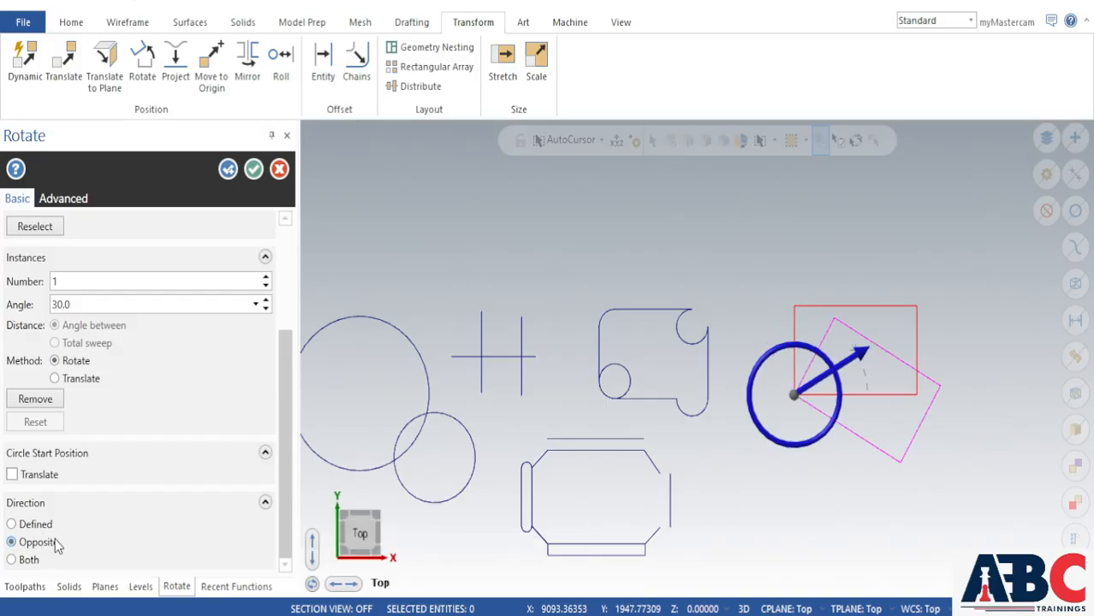
{"action": "left_click", "coordinate": [11, 560]}
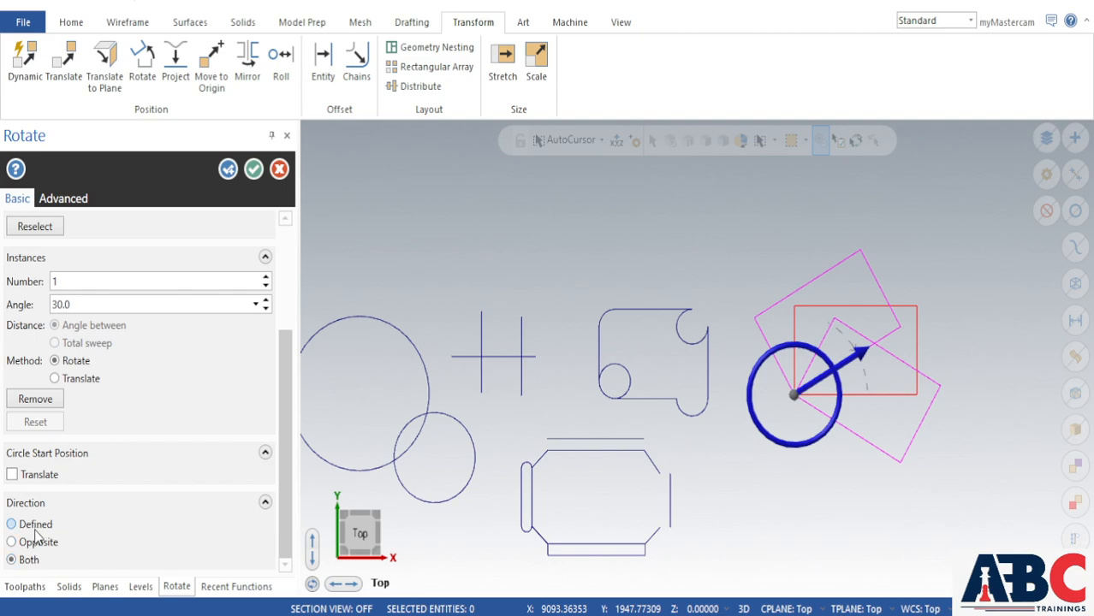
{"action": "left_click", "coordinate": [36, 526]}
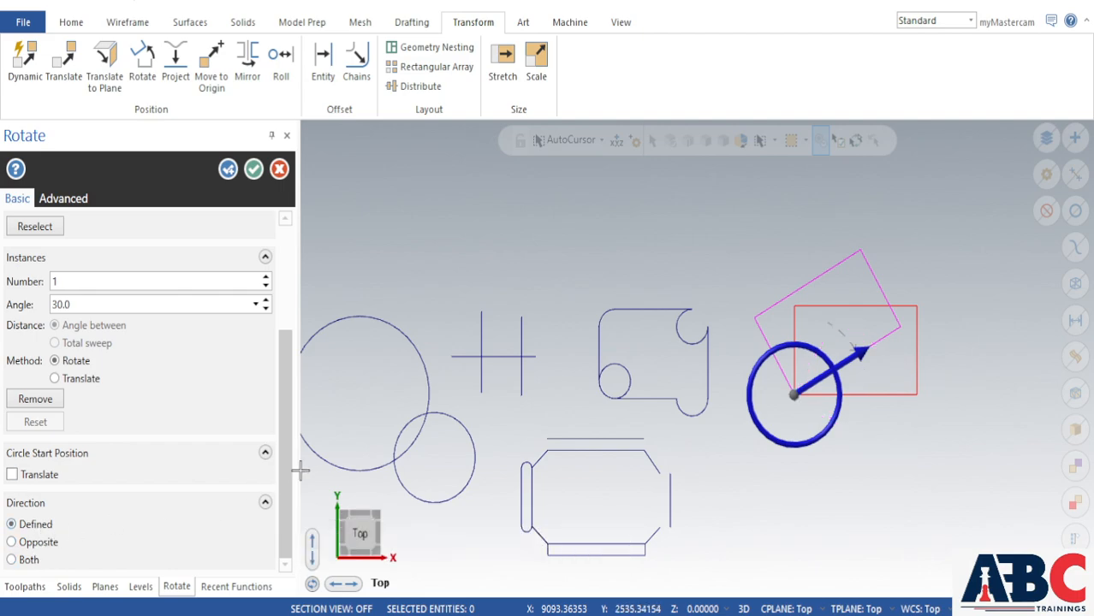
{"action": "scroll", "coordinate": [276, 411], "scroll_direction": "up", "scroll_amount": 4}
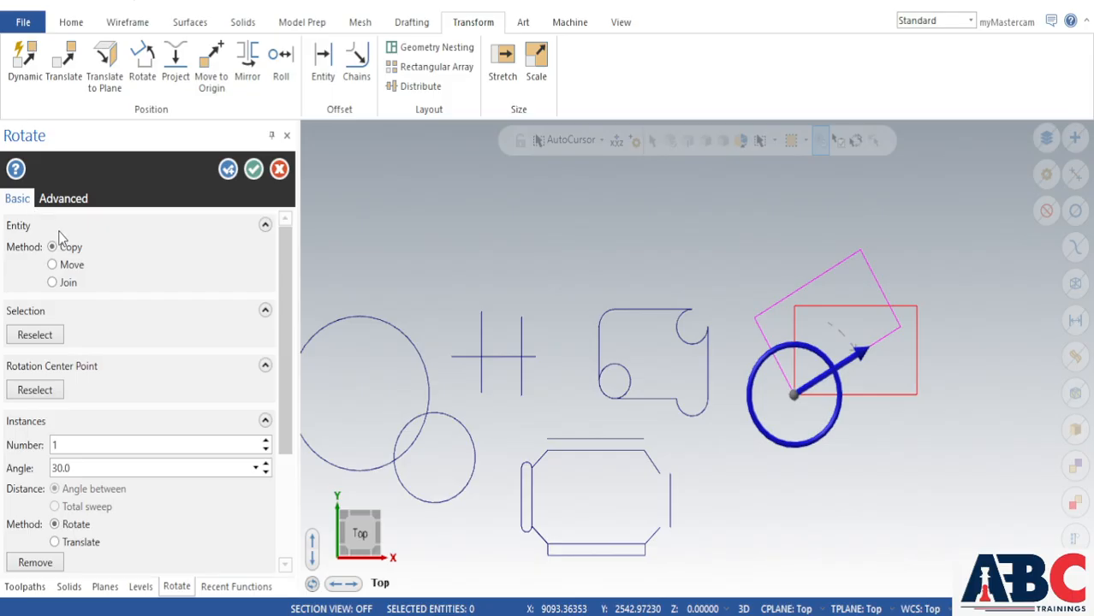
{"action": "left_click", "coordinate": [227, 169]}
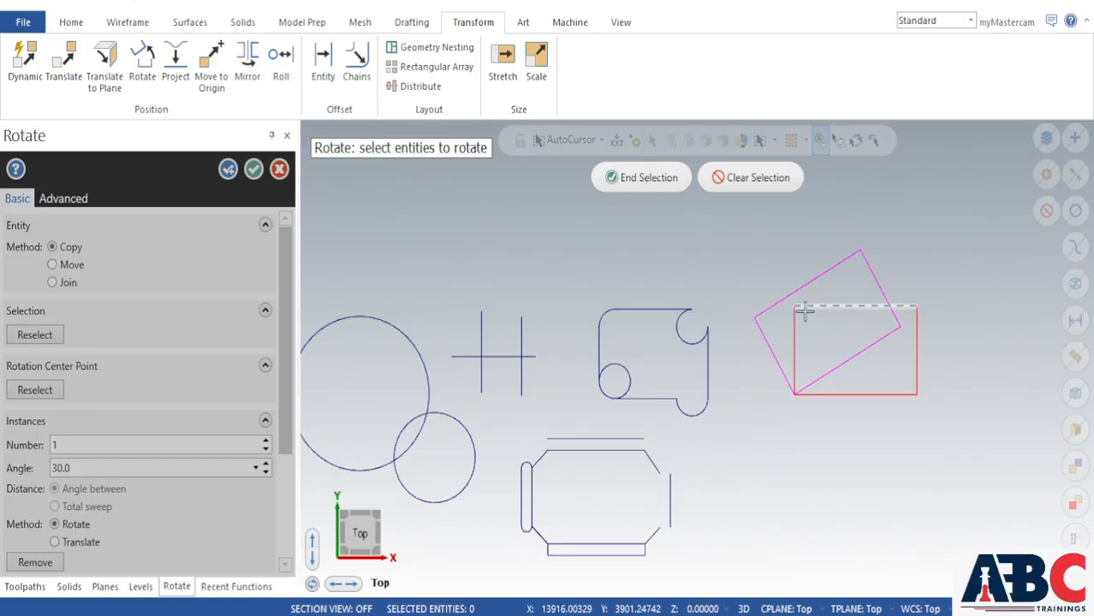
Restart Rotate on the original unrotated rectangle only and set the method to Move
{"action": "left_click_drag", "start_coordinate": [740, 252], "coordinate": [973, 440]}
{"action": "key", "text": "Escape"}
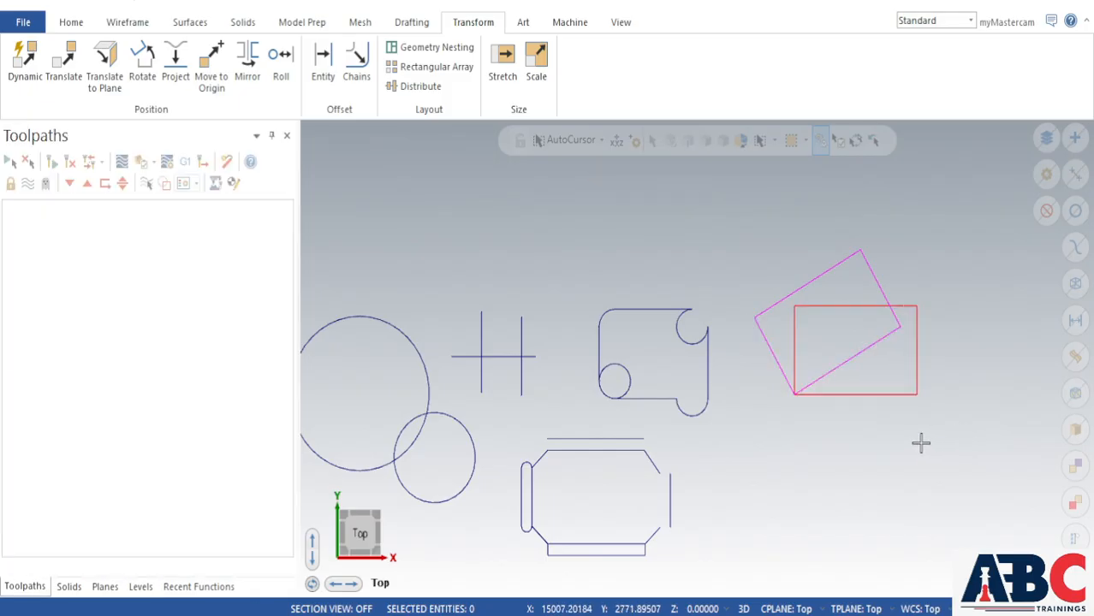
{"action": "left_click", "coordinate": [142, 58]}
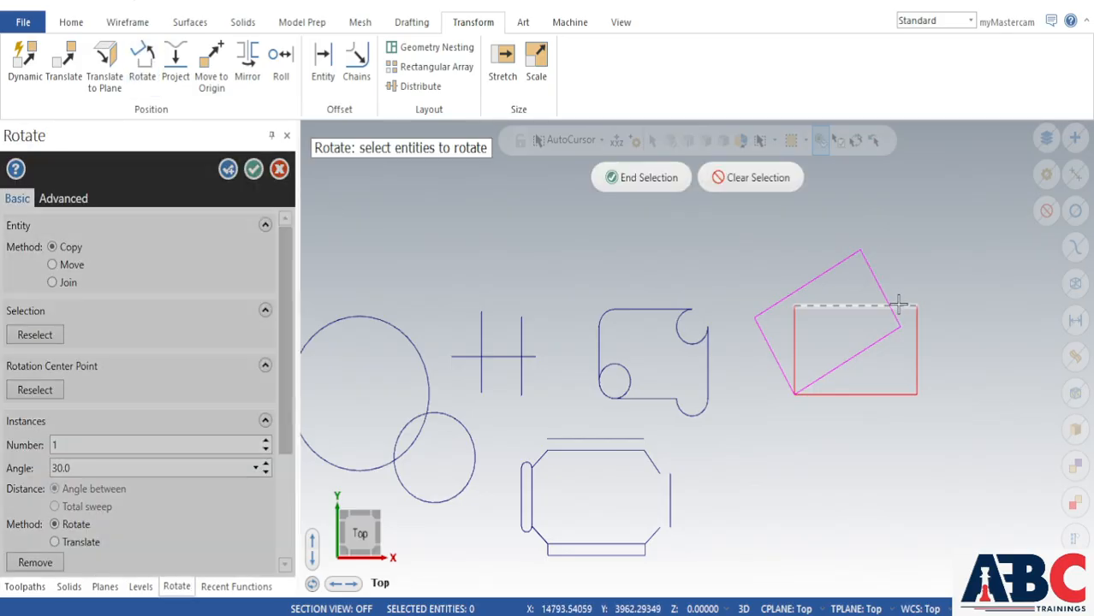
{"action": "left_click", "coordinate": [906, 396]}
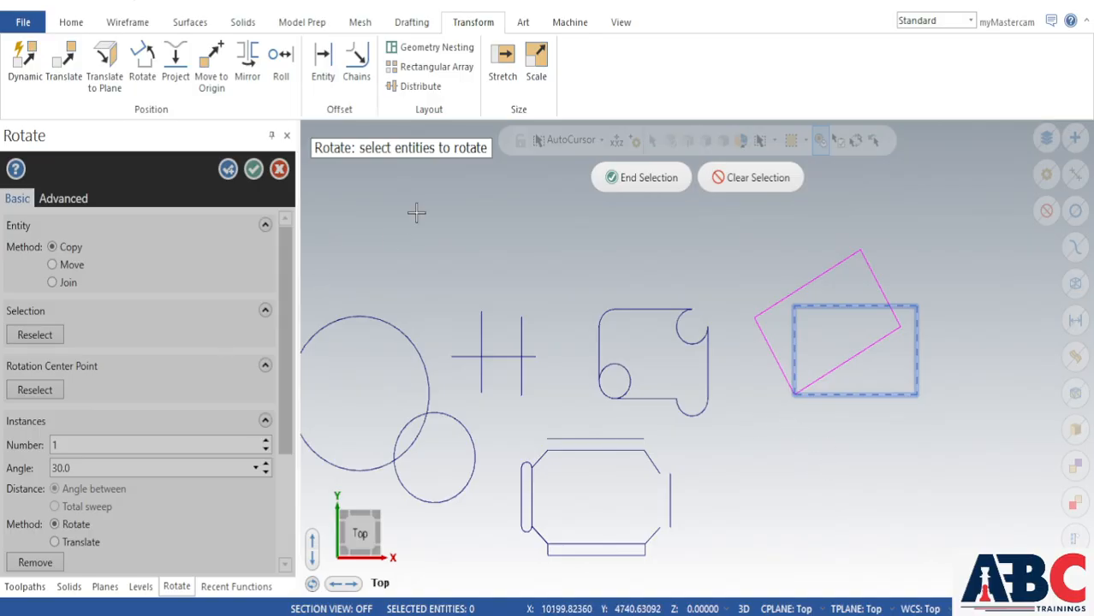
{"action": "left_click", "coordinate": [622, 178]}
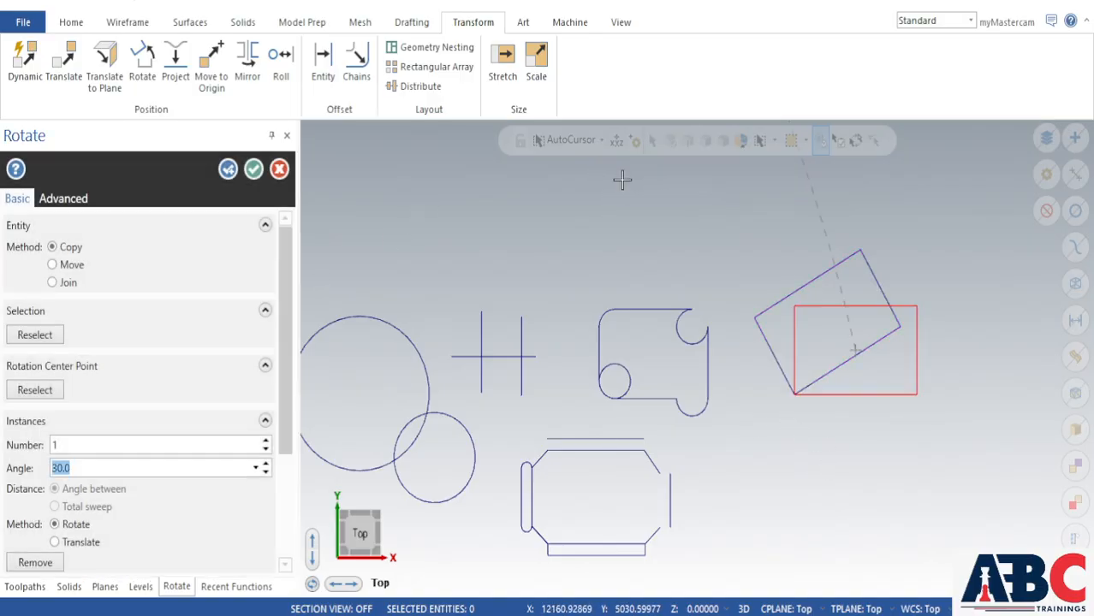
{"action": "left_click", "coordinate": [53, 265]}
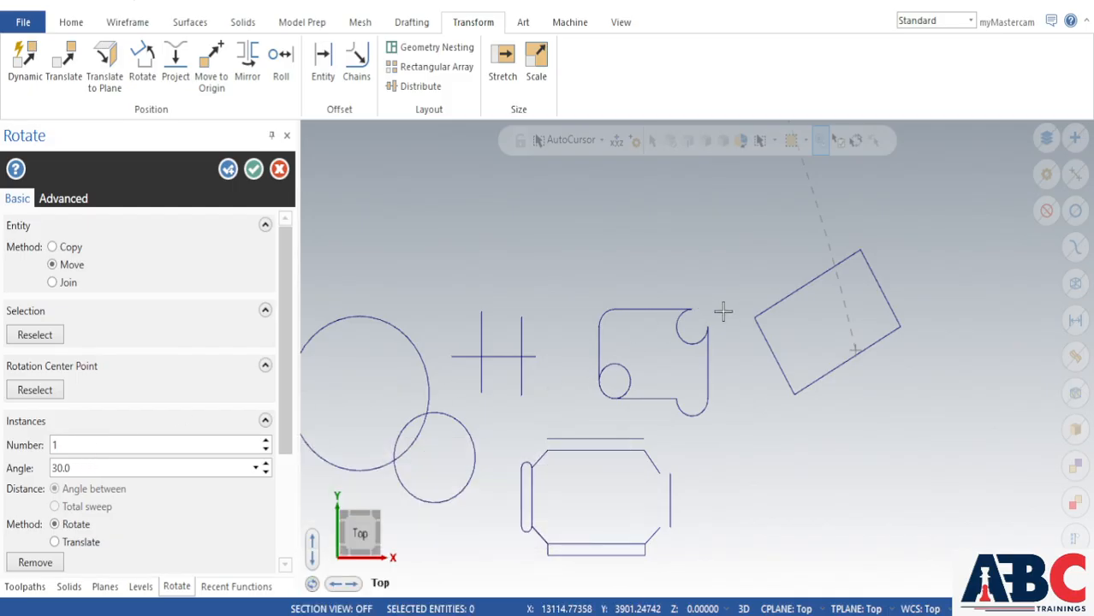
Set the rotation center to the rectangle's lower-left corner and apply the move at the 30 degree angle
{"action": "scroll", "coordinate": [723, 312], "scroll_direction": "down", "scroll_amount": 6}
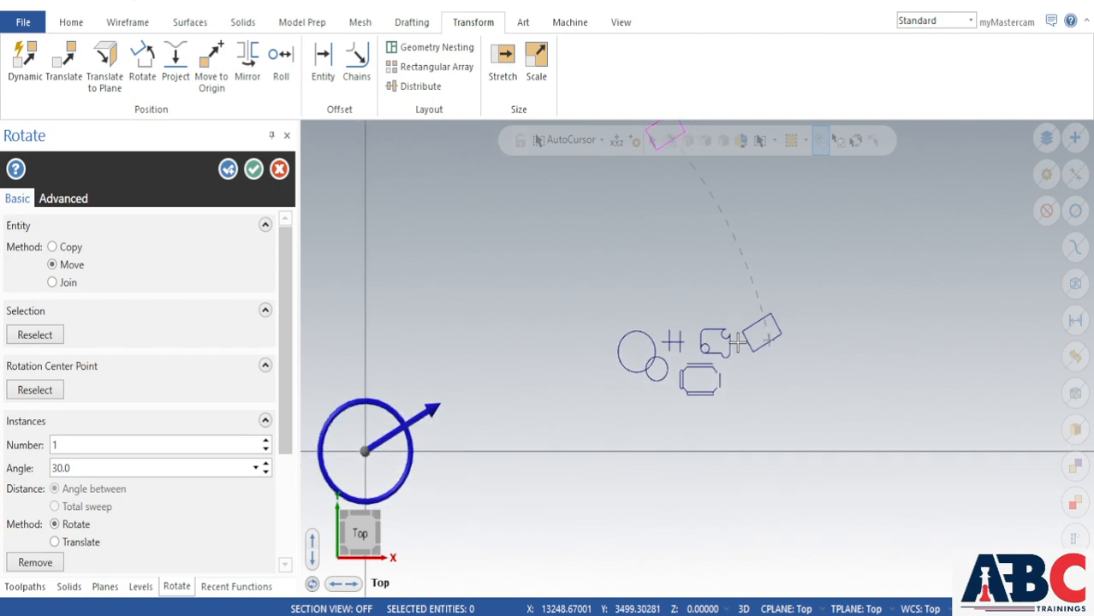
{"action": "scroll", "coordinate": [737, 343], "scroll_direction": "down", "scroll_amount": 2}
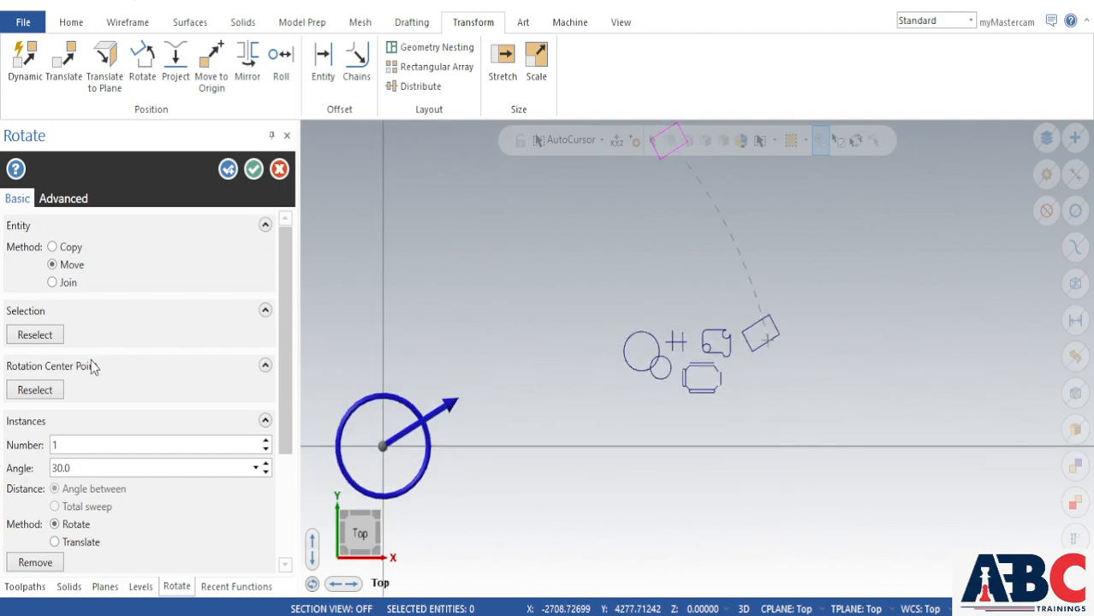
{"action": "left_click", "coordinate": [35, 389]}
{"action": "scroll", "coordinate": [770, 340], "scroll_direction": "up", "scroll_amount": 1}
{"action": "scroll", "coordinate": [762, 359], "scroll_direction": "up", "scroll_amount": 3}
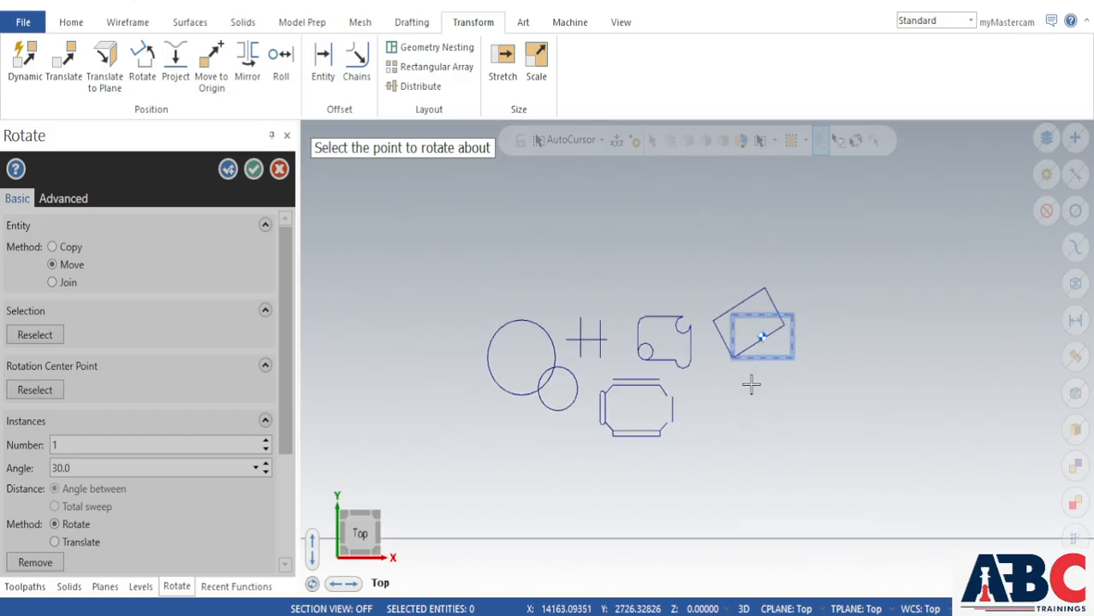
{"action": "left_click", "coordinate": [729, 351]}
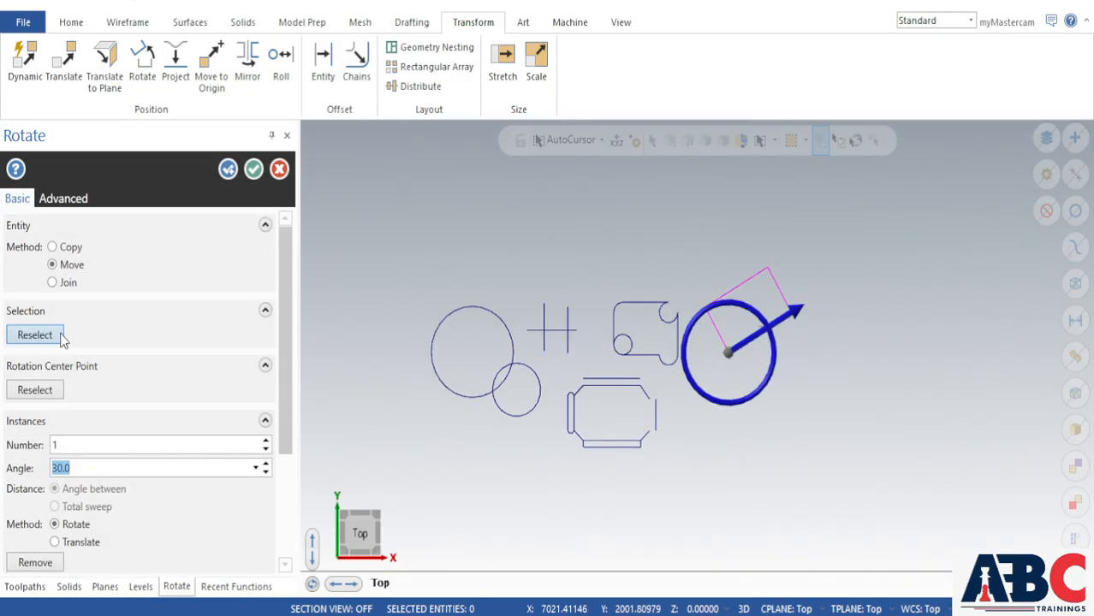
{"action": "left_click", "coordinate": [228, 170]}
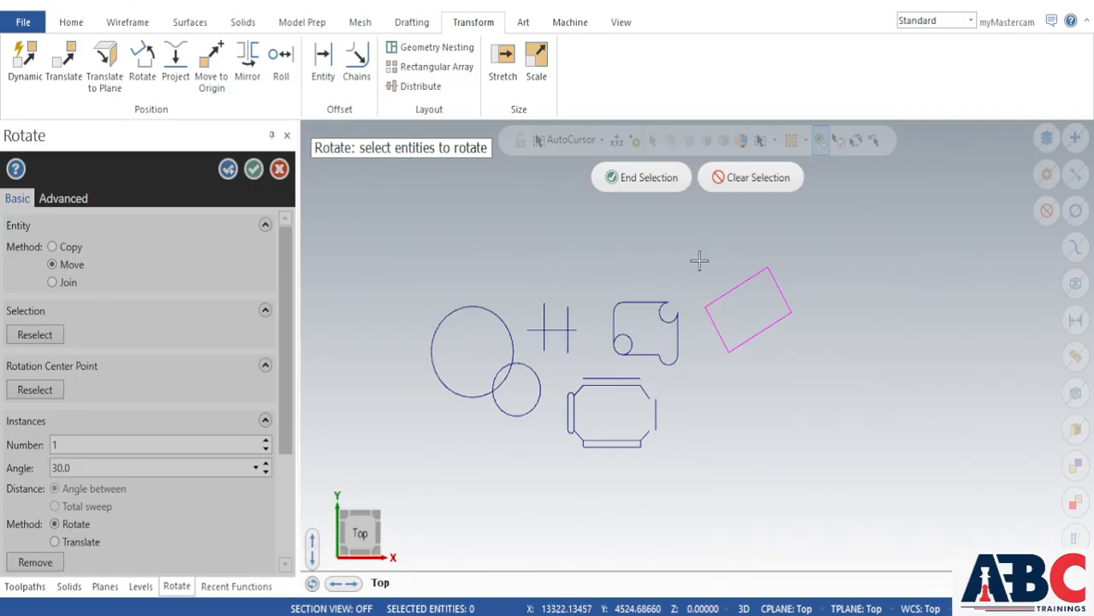
Rotate the tilted rectangle by 30 degrees about the same corner using the Join method and apply it
{"action": "left_click_drag", "start_coordinate": [705, 274], "coordinate": [828, 387]}
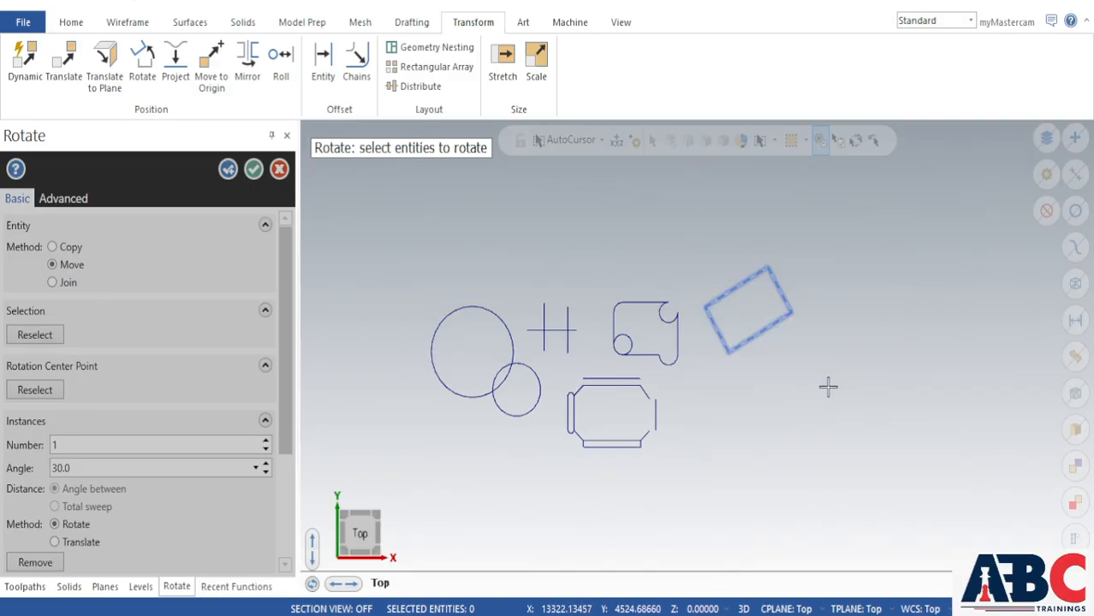
{"action": "left_click", "coordinate": [658, 178]}
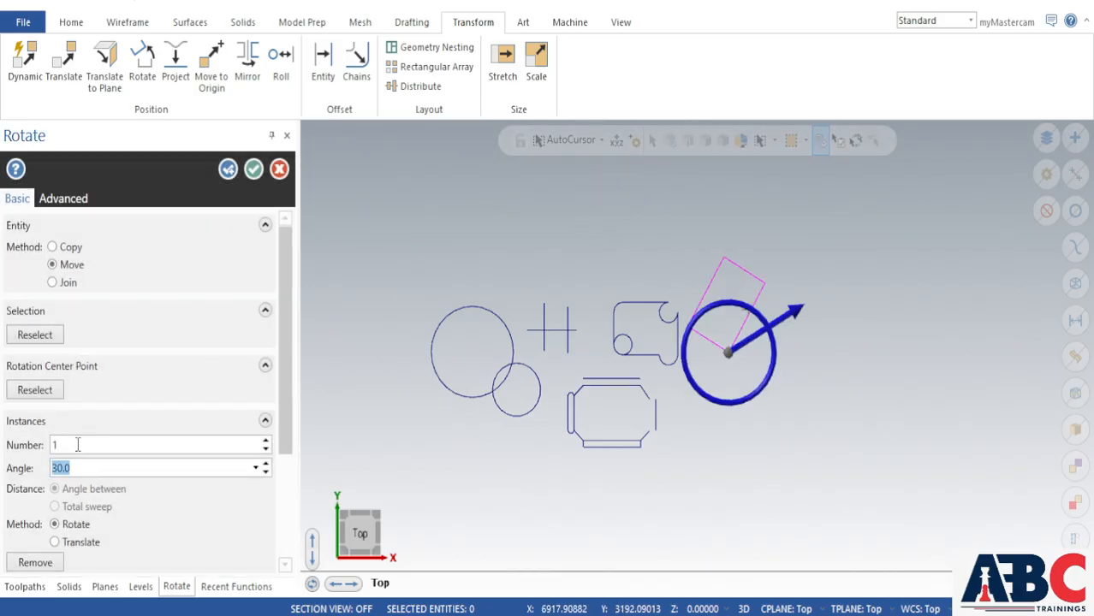
{"action": "left_click", "coordinate": [68, 283]}
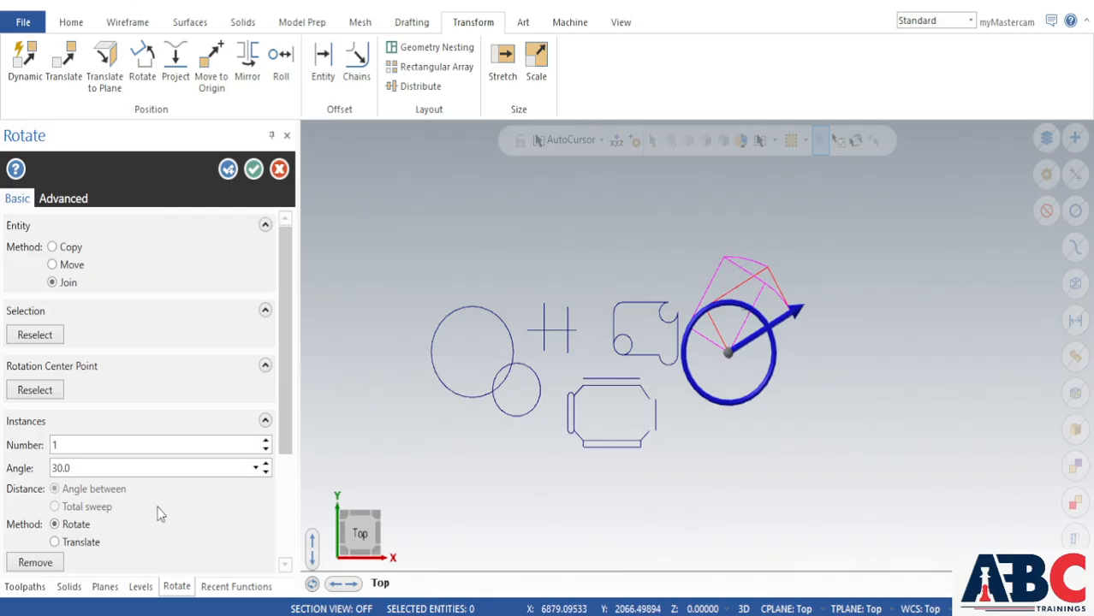
{"action": "left_click", "coordinate": [229, 172]}
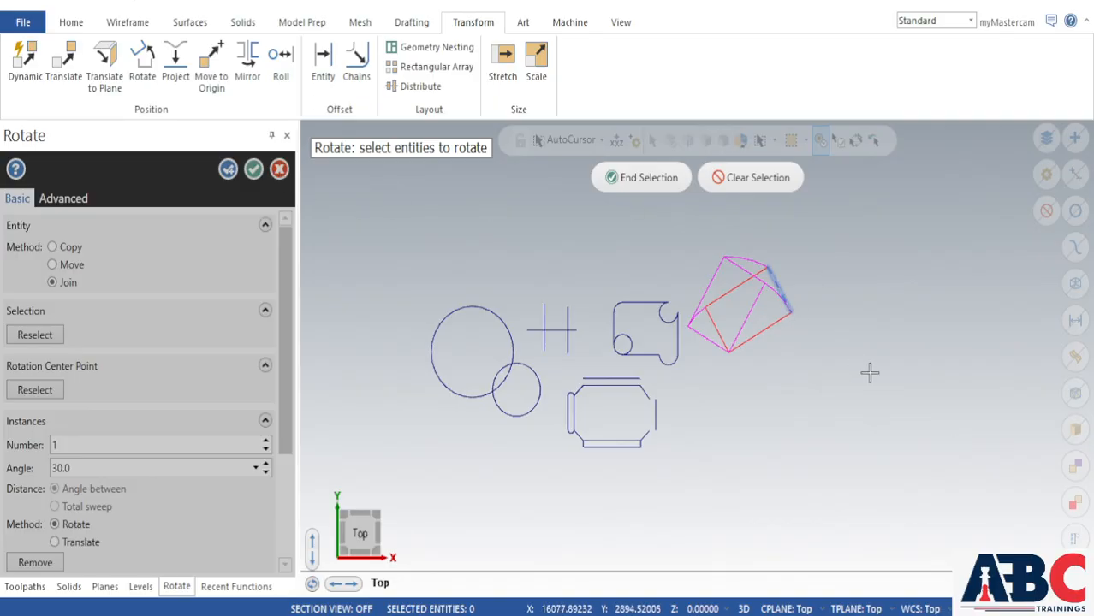
{"action": "left_click", "coordinate": [656, 187]}
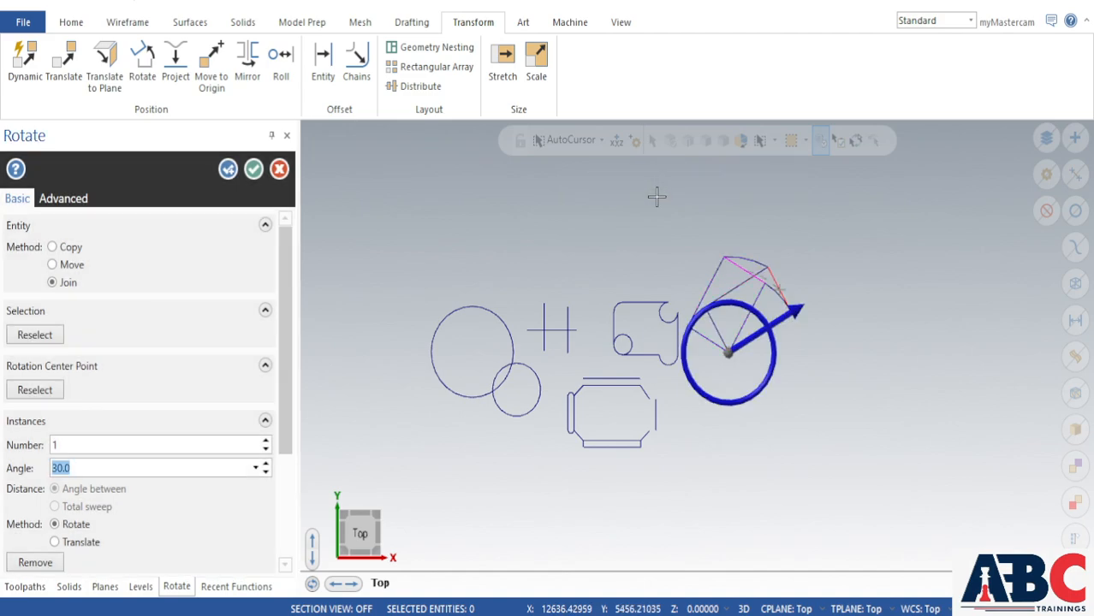
{"action": "type", "text": "1"}
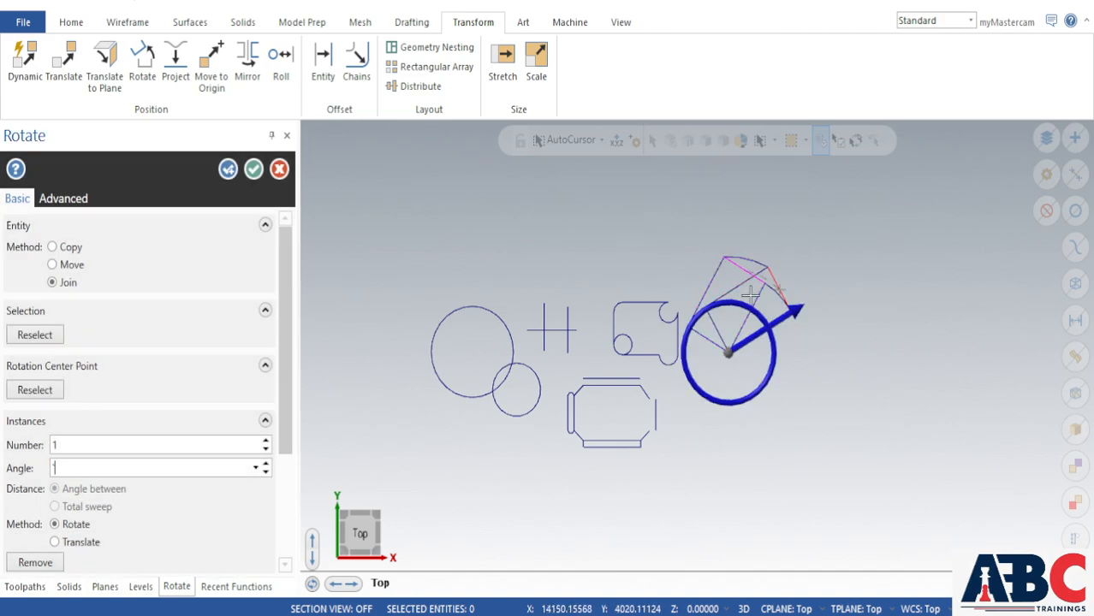
{"action": "scroll", "coordinate": [792, 305], "scroll_direction": "up", "scroll_amount": 2}
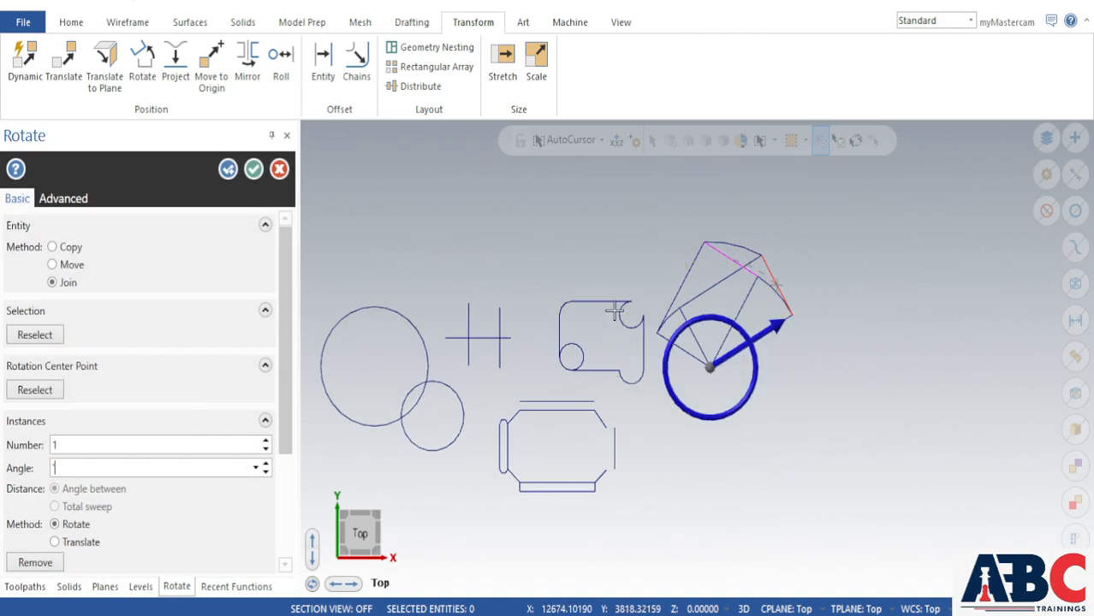
{"action": "left_click", "coordinate": [274, 168]}
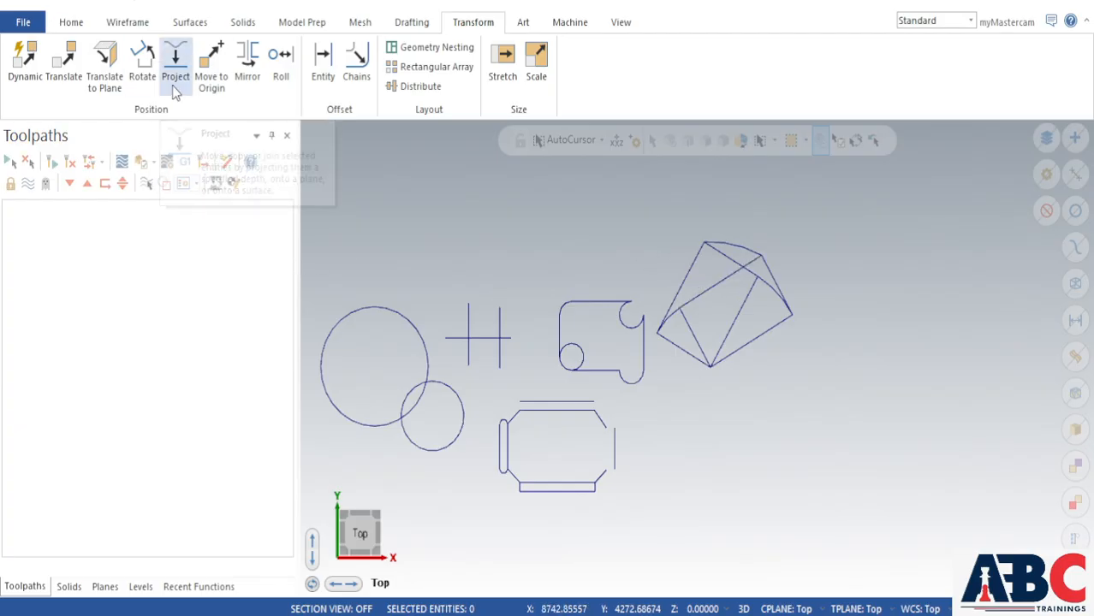
Undo the rotations back to the original upright rectangle and delete that rectangle
{"action": "key", "text": "ctrl+z"}
{"action": "key", "text": "ctrl+z"}
{"action": "key", "text": "ctrl+z"}
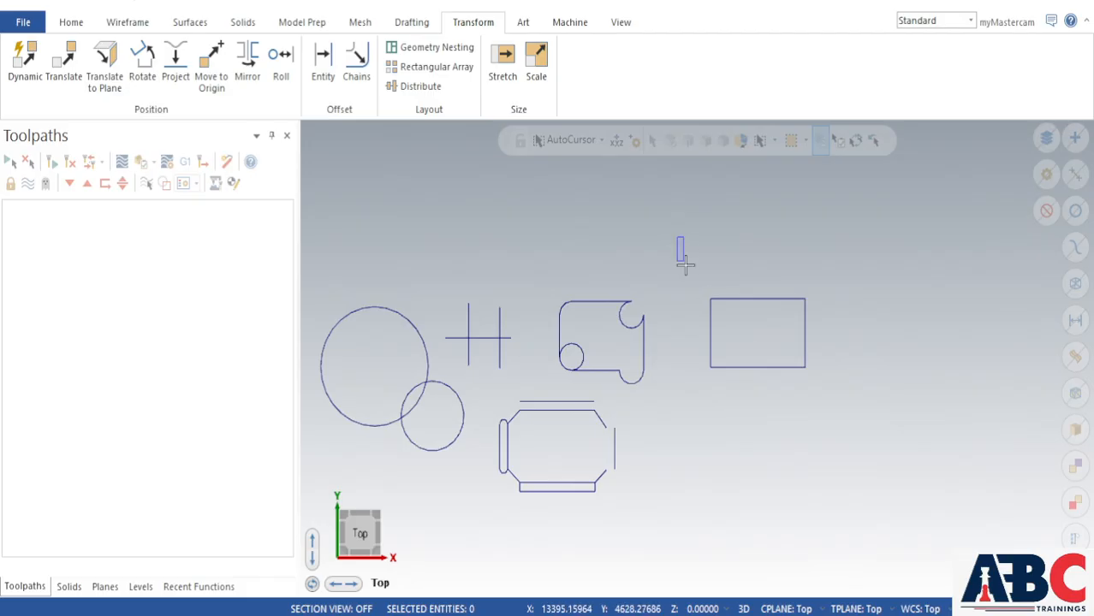
{"action": "left_click_drag", "start_coordinate": [685, 263], "coordinate": [856, 407]}
{"action": "key", "text": "Delete"}
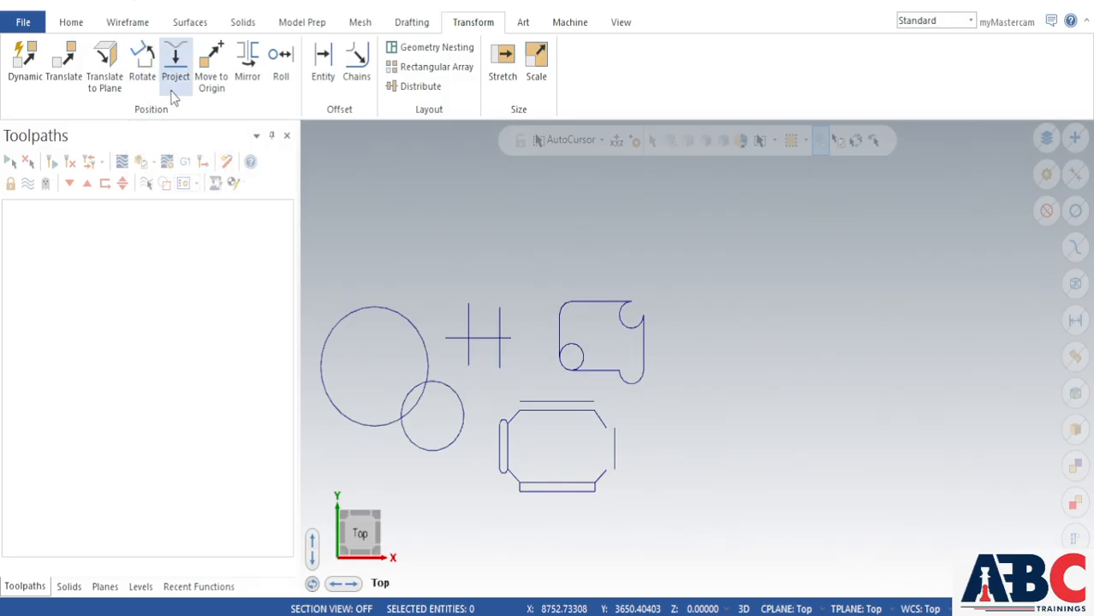
Mirror the notched rounded rectangle as a copy about the X axis with a Y offset of 150 and apply it
{"action": "left_click", "coordinate": [247, 68]}
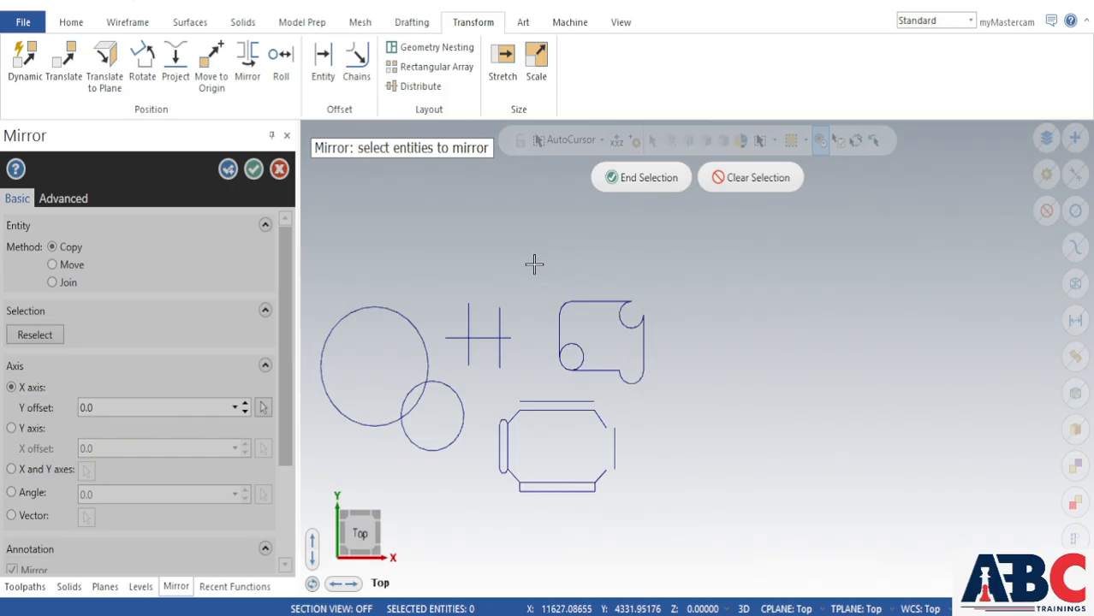
{"action": "left_click_drag", "start_coordinate": [533, 263], "coordinate": [678, 377]}
{"action": "left_click_drag", "start_coordinate": [681, 370], "coordinate": [688, 394]}
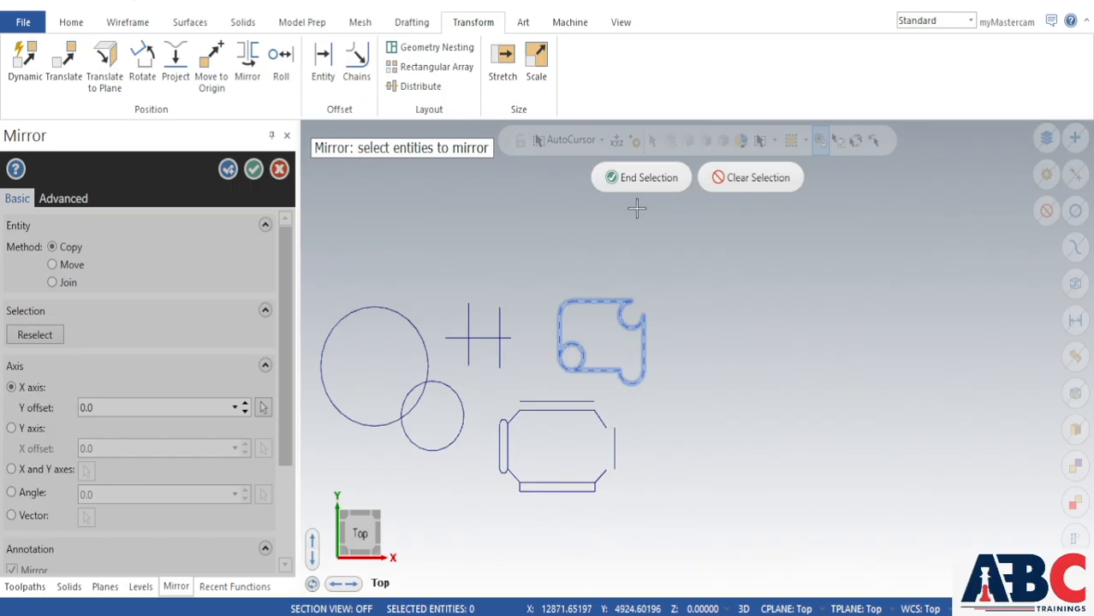
{"action": "left_click", "coordinate": [641, 178]}
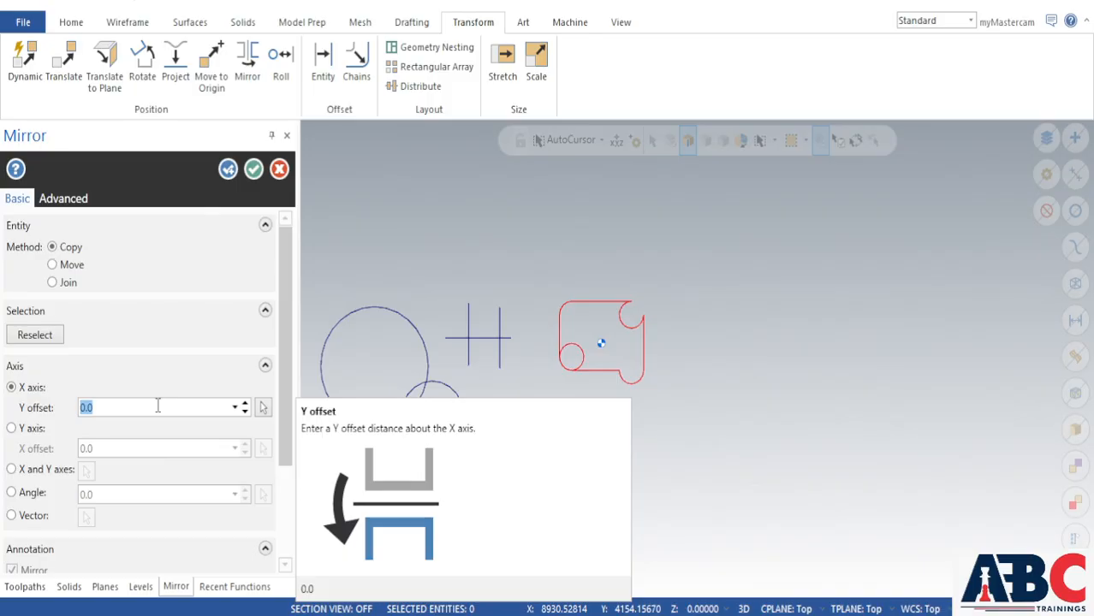
{"action": "left_click", "coordinate": [157, 407]}
{"action": "left_click_drag", "start_coordinate": [89, 397], "coordinate": [65, 411]}
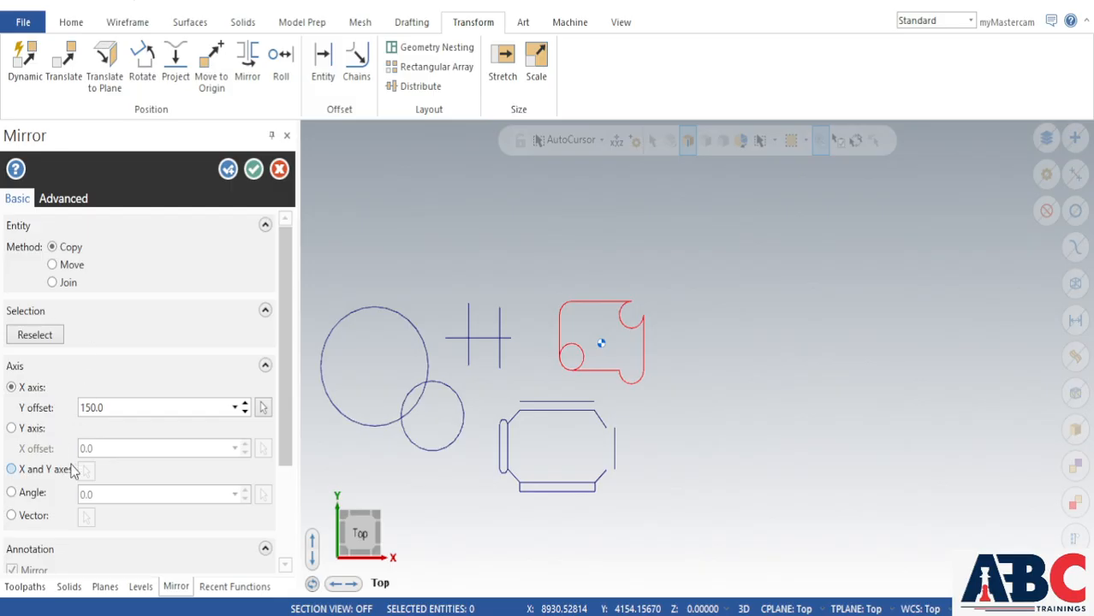
{"action": "scroll", "coordinate": [93, 519], "scroll_direction": "down", "scroll_amount": 3}
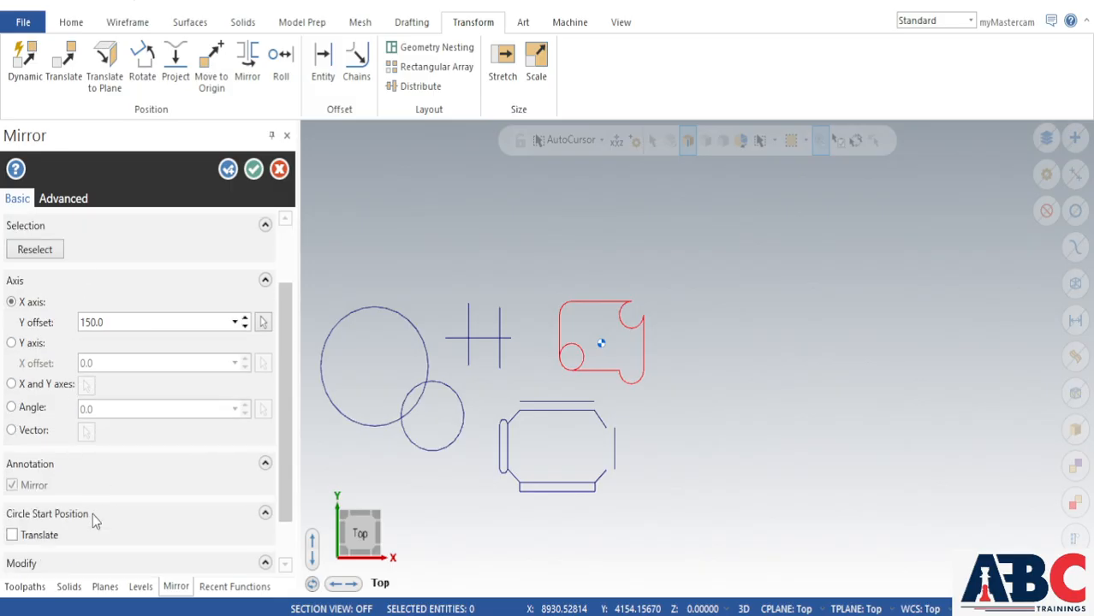
{"action": "scroll", "coordinate": [86, 520], "scroll_direction": "up", "scroll_amount": 3}
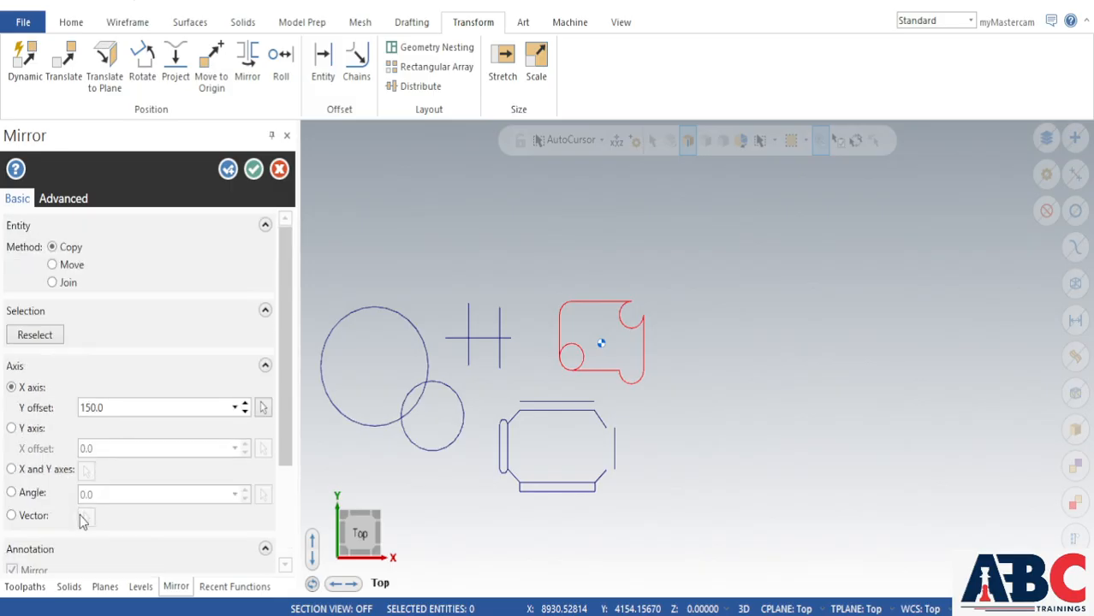
{"action": "left_click", "coordinate": [227, 169]}
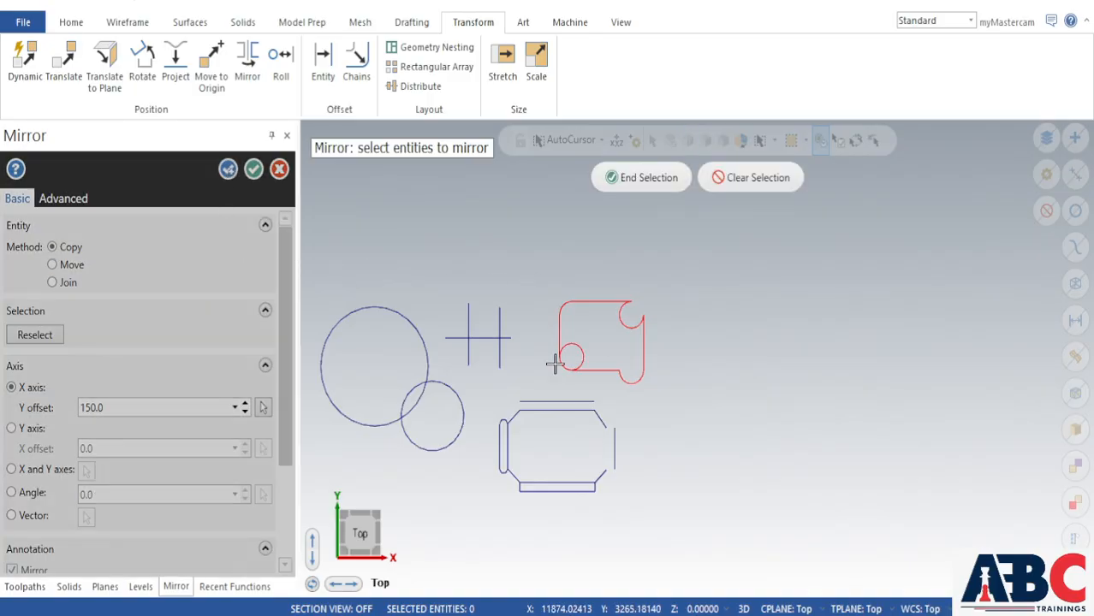
Select the notched profile for another mirror and set it to the Y axis with an X offset of 150
{"action": "scroll", "coordinate": [613, 387], "scroll_direction": "up", "scroll_amount": 2}
{"action": "scroll", "coordinate": [613, 386], "scroll_direction": "down", "scroll_amount": 1}
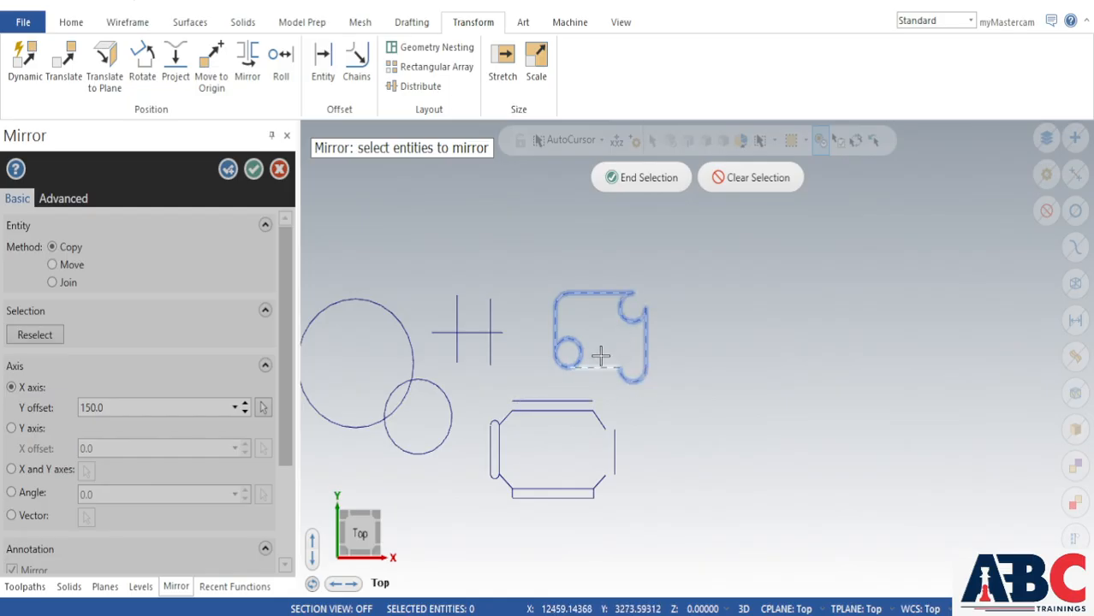
{"action": "left_click", "coordinate": [638, 177]}
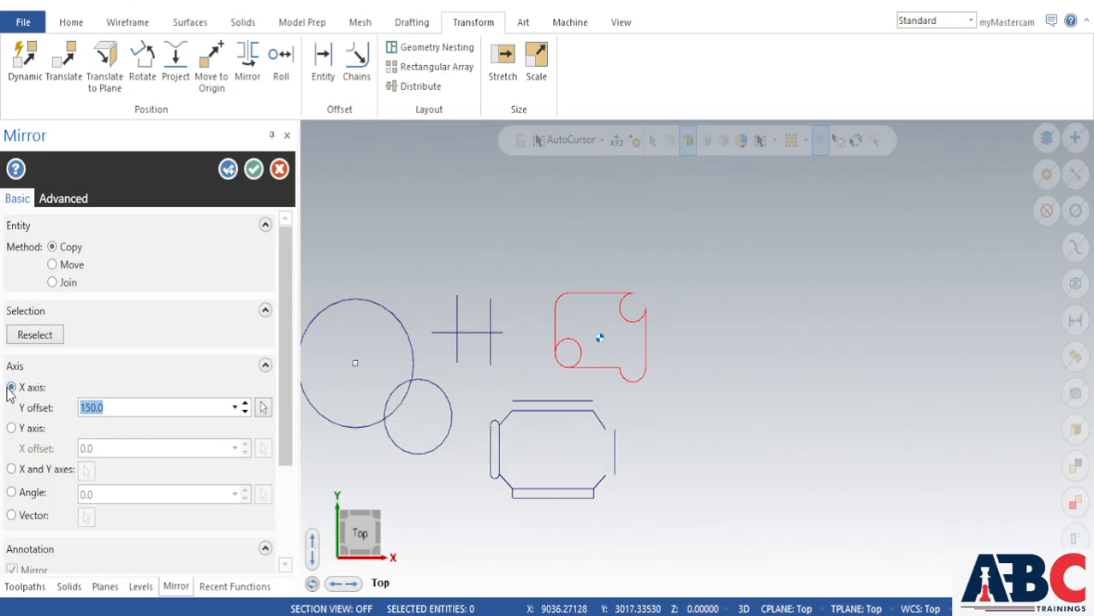
{"action": "left_click", "coordinate": [11, 428]}
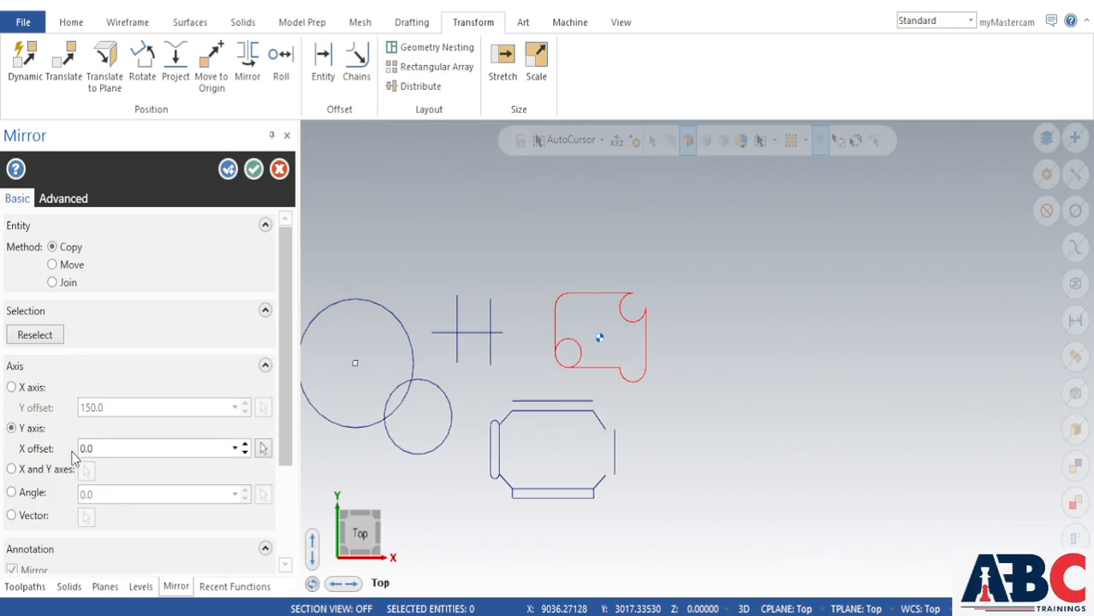
{"action": "left_click", "coordinate": [128, 449]}
{"action": "type", "text": "15"}
{"action": "scroll", "coordinate": [120, 501], "scroll_direction": "down", "scroll_amount": 3}
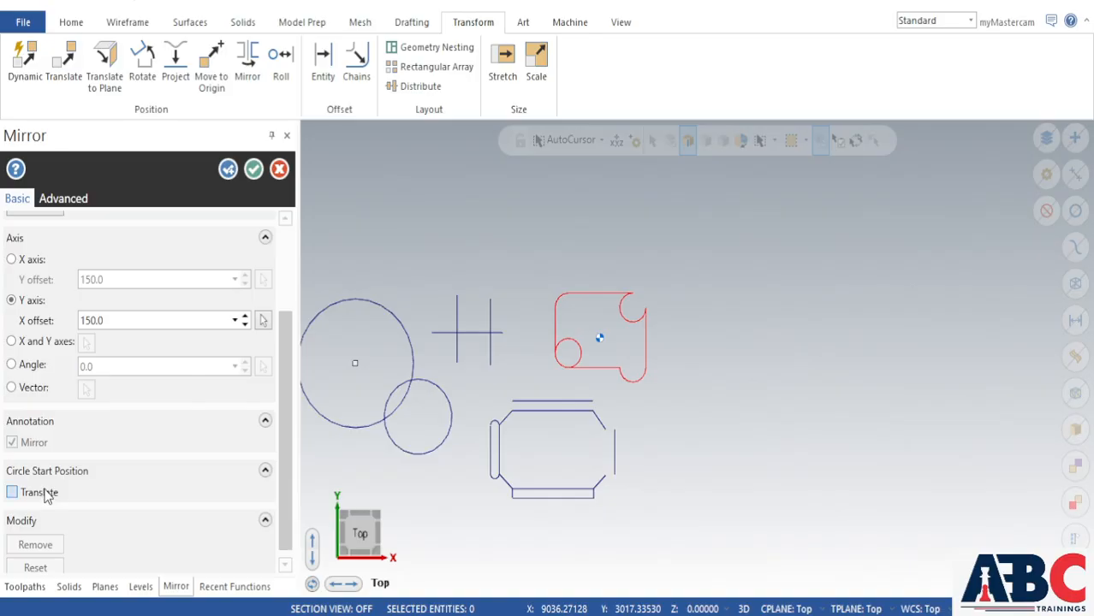
Mirror the notched profile about the horizontal line above the chamfered rectangle instead, apply the copy and close Mirror
{"action": "scroll", "coordinate": [287, 483], "scroll_direction": "down", "scroll_amount": 1}
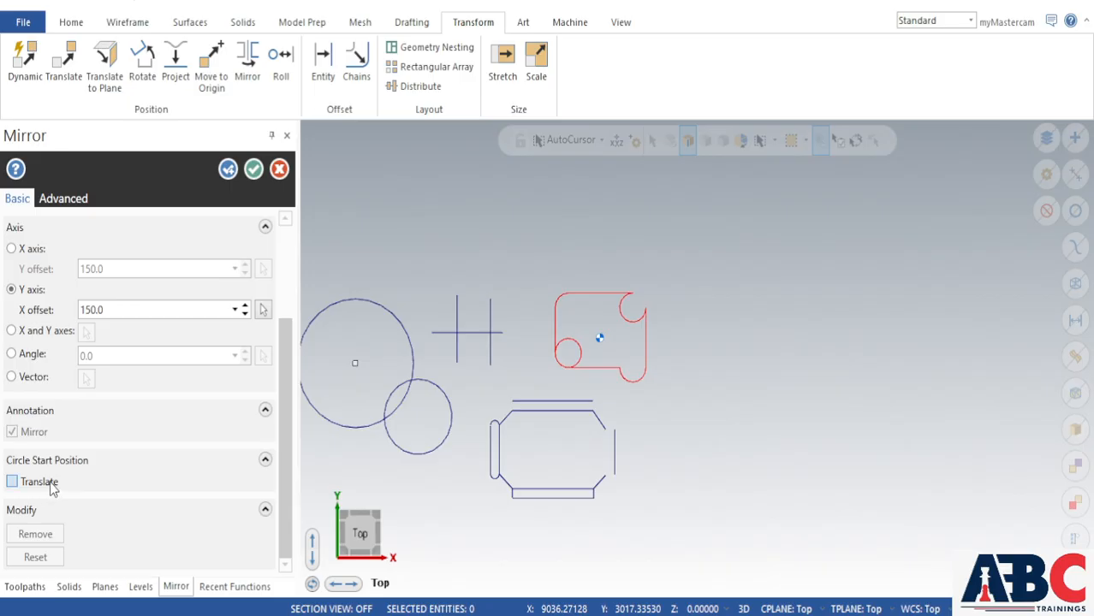
{"action": "left_click_drag", "start_coordinate": [287, 432], "coordinate": [288, 408]}
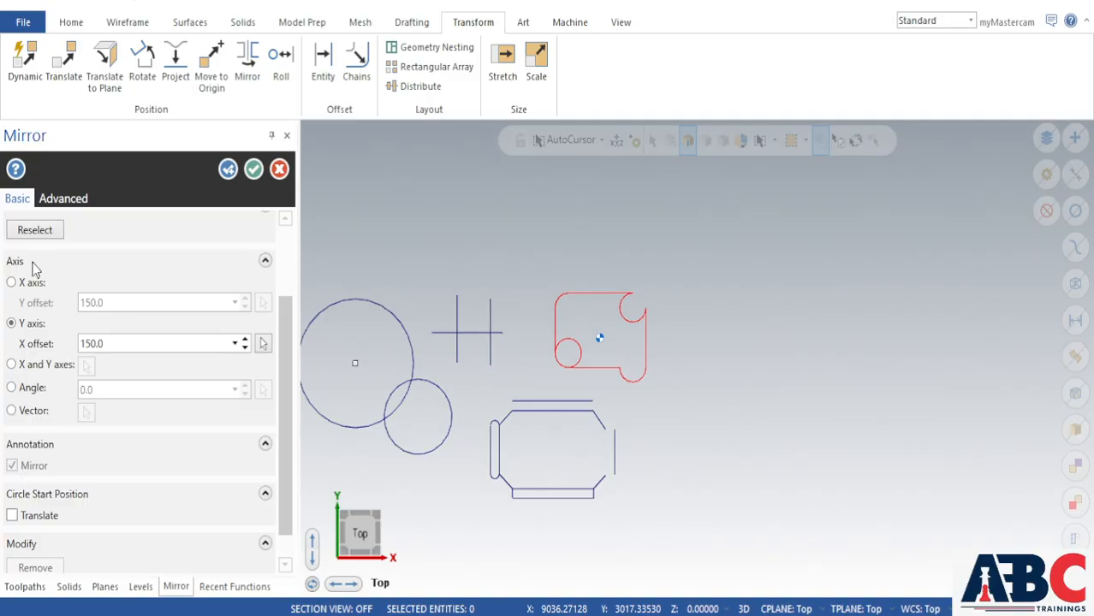
{"action": "scroll", "coordinate": [685, 303], "scroll_direction": "up", "scroll_amount": 1}
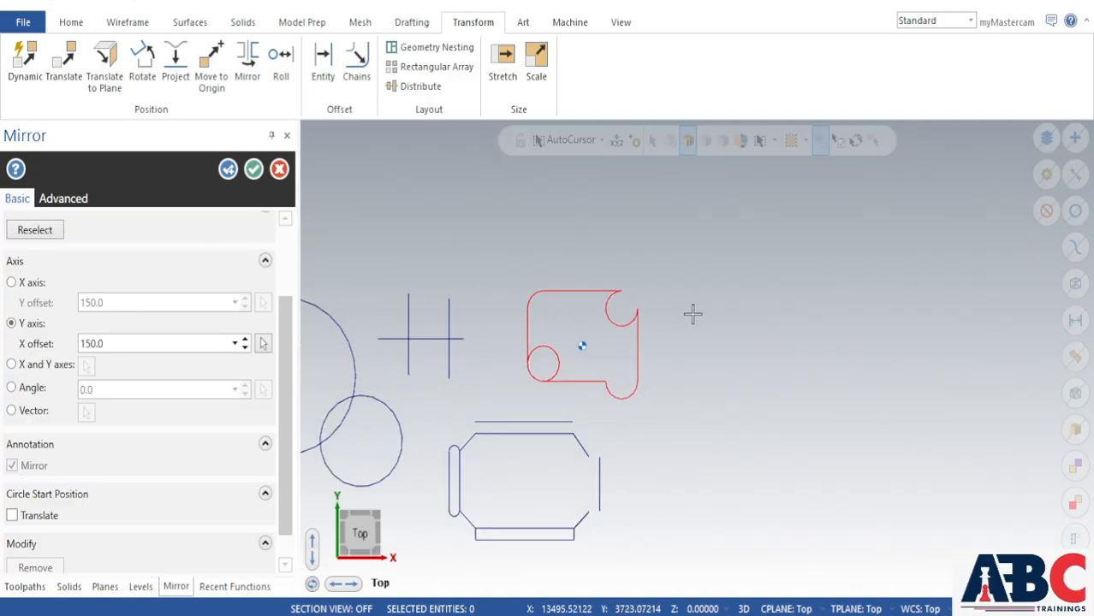
{"action": "scroll", "coordinate": [696, 335], "scroll_direction": "down", "scroll_amount": 2}
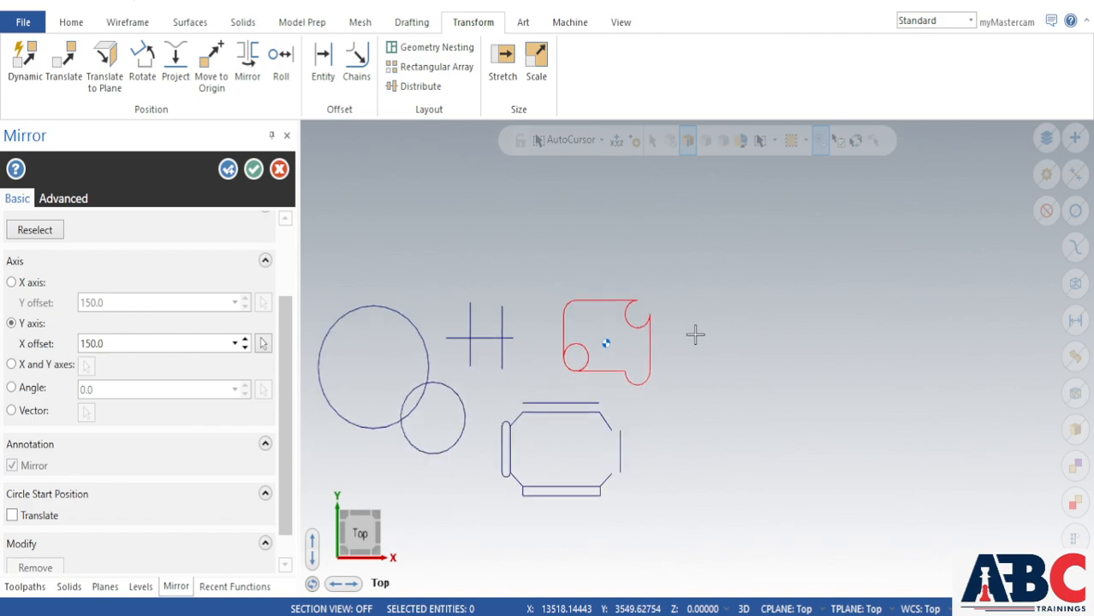
{"action": "left_click", "coordinate": [588, 394]}
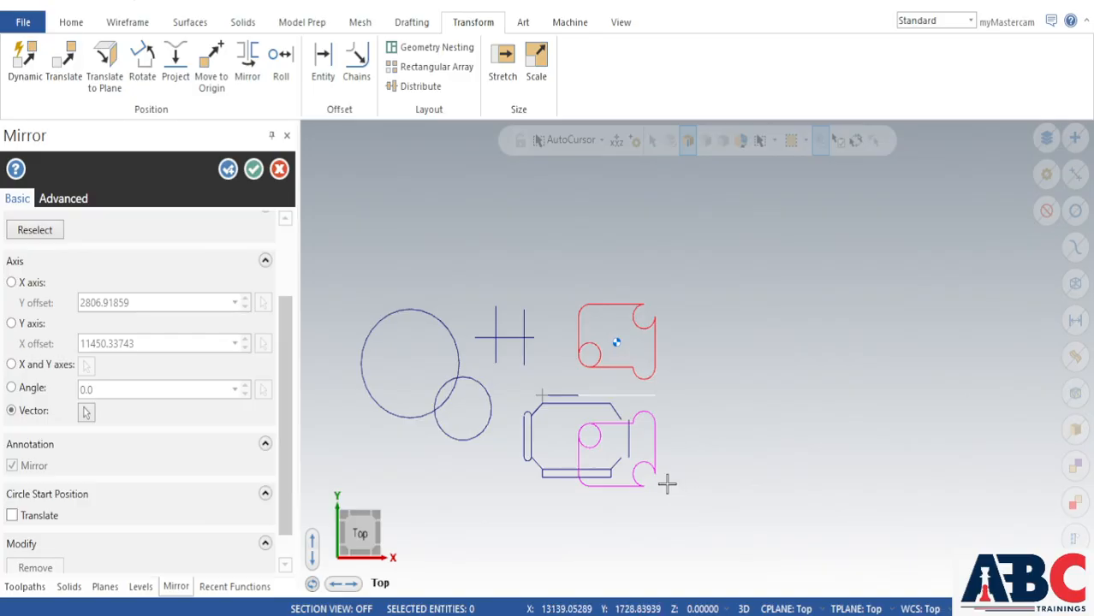
{"action": "left_click", "coordinate": [226, 171]}
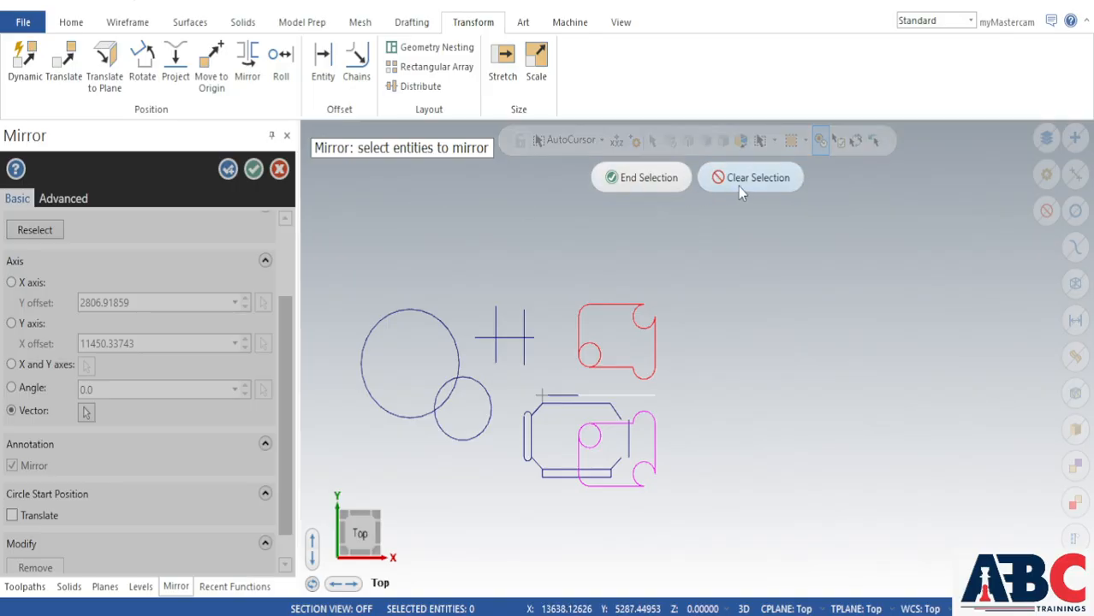
{"action": "left_click", "coordinate": [672, 185]}
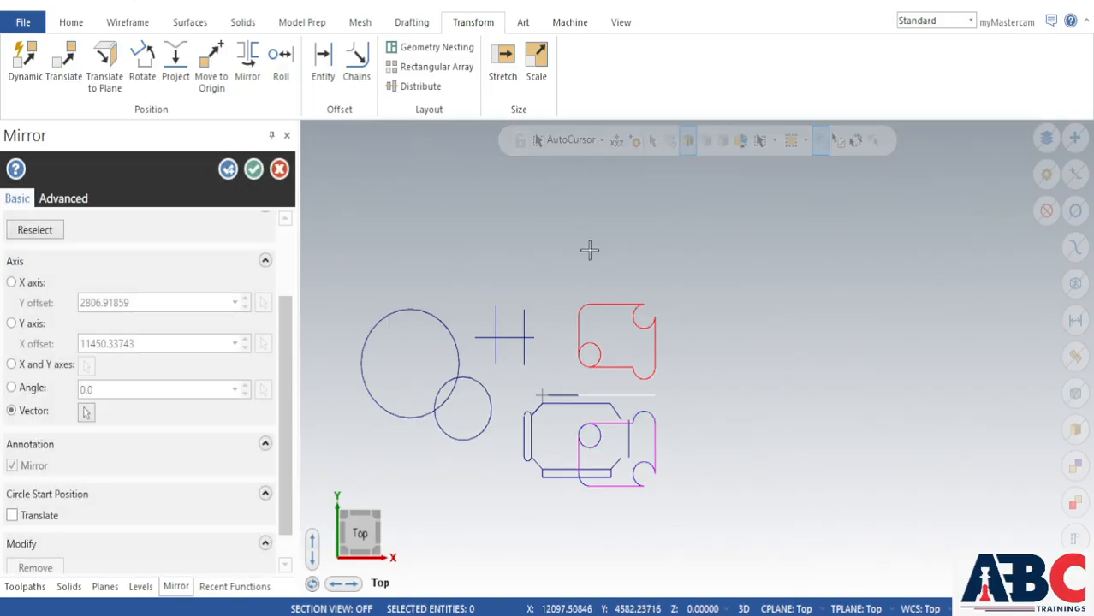
{"action": "left_click", "coordinate": [279, 171]}
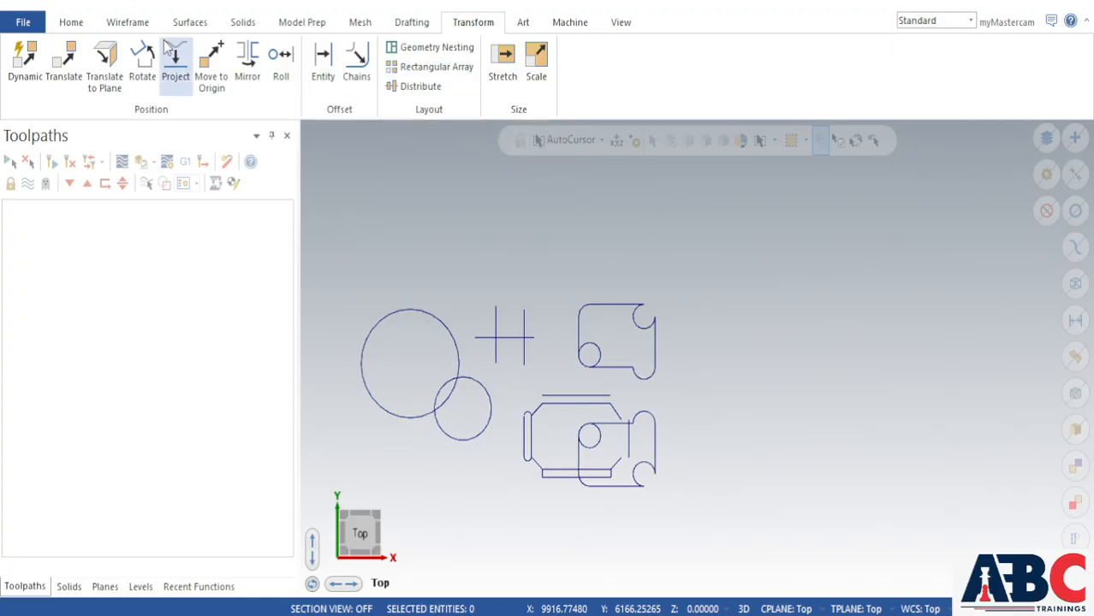
Draw a rectangle about 1215 wide and 835 high in the empty area to the right of the profiles
{"action": "left_click", "coordinate": [191, 24]}
{"action": "left_click", "coordinate": [243, 23]}
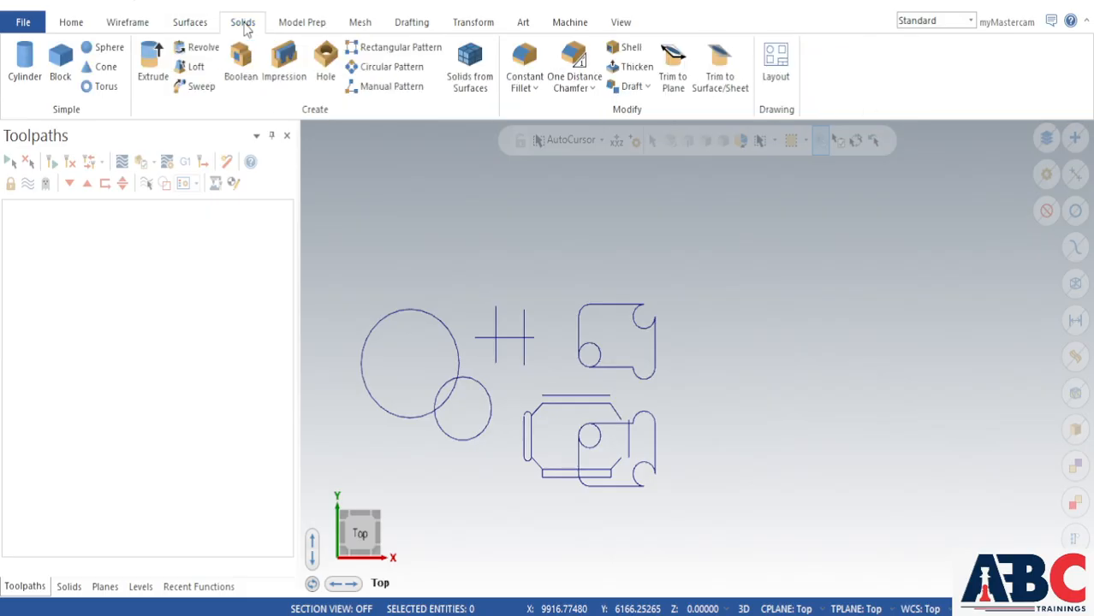
{"action": "left_click", "coordinate": [132, 23]}
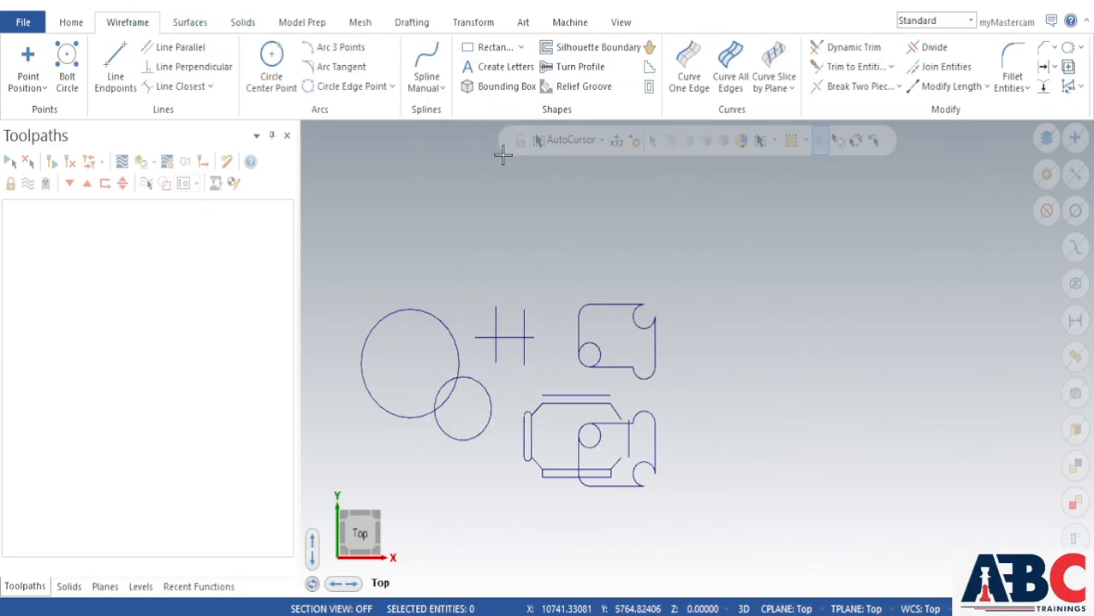
{"action": "left_click", "coordinate": [492, 47]}
{"action": "left_click", "coordinate": [771, 324]}
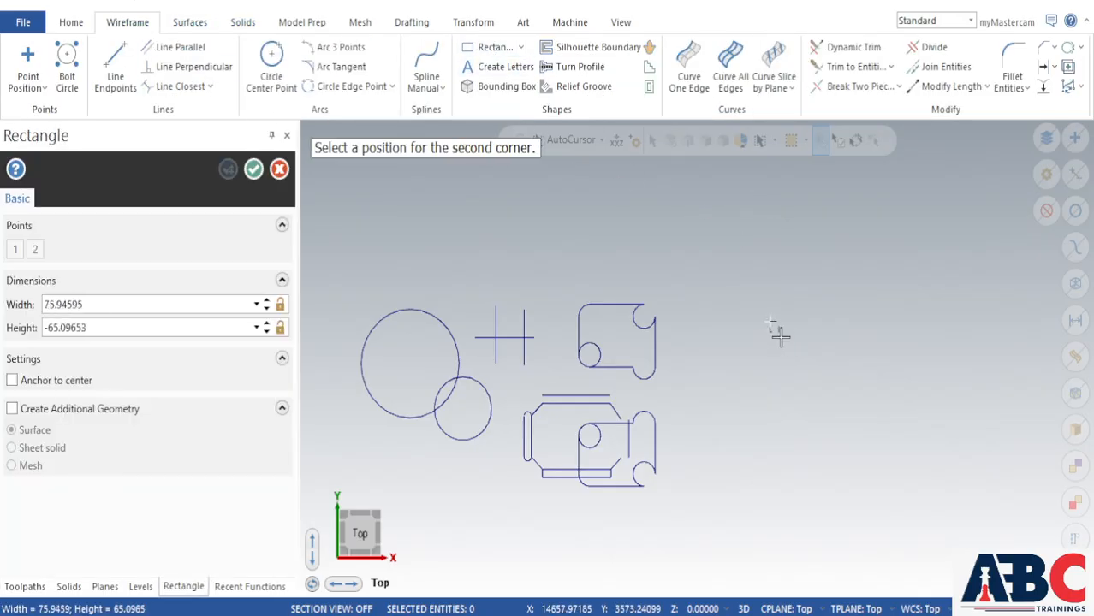
{"action": "left_click", "coordinate": [860, 390]}
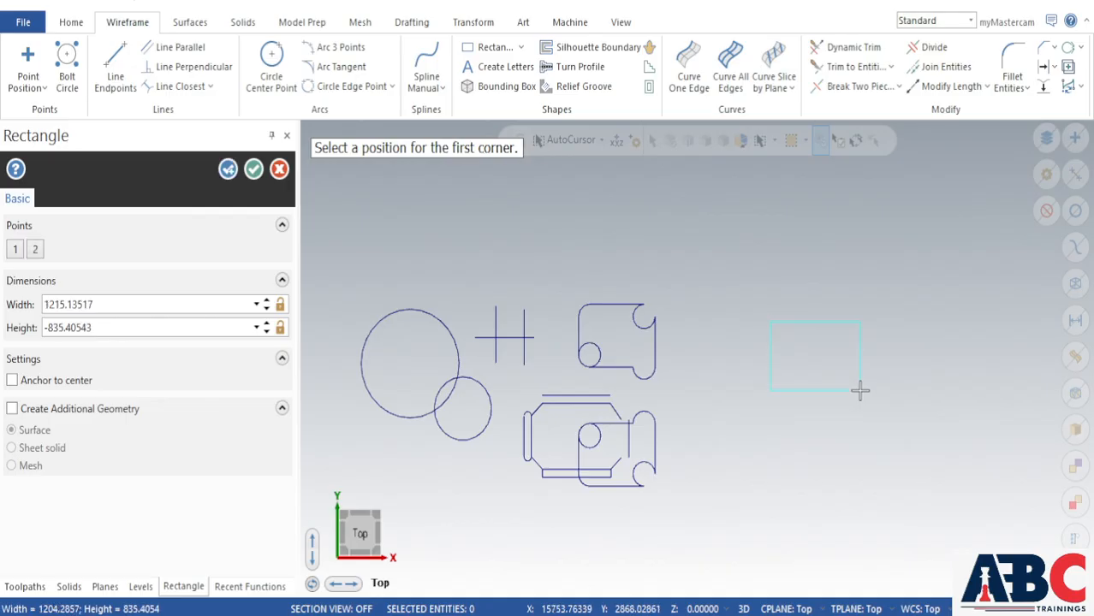
{"action": "left_click", "coordinate": [254, 169]}
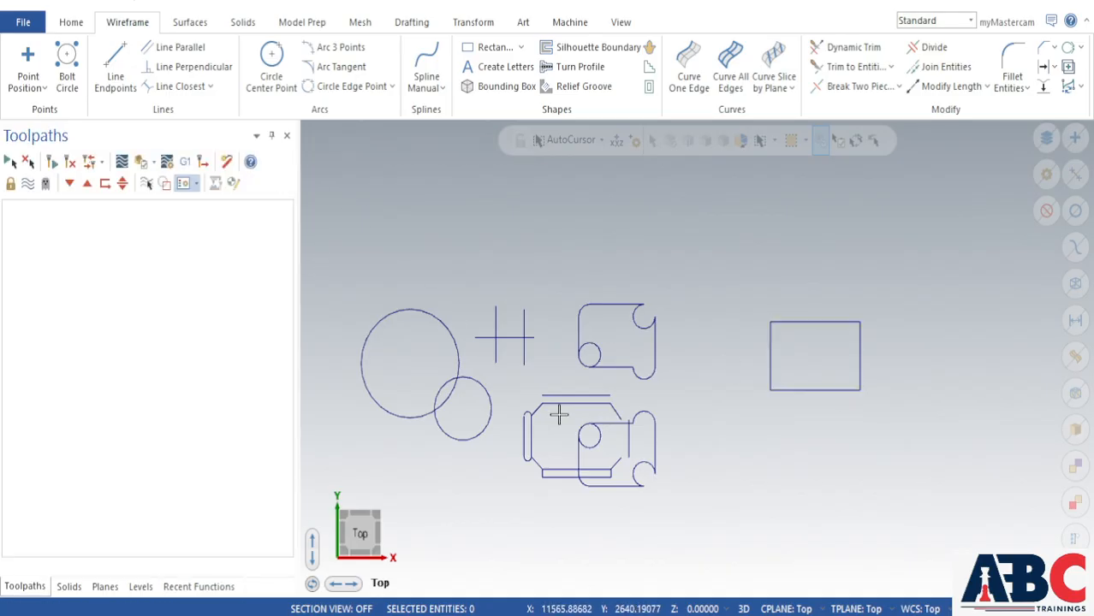
Start a rectangular array of the new rectangle with 3 instances at a distance of 150 in Direction 1
{"action": "left_click", "coordinate": [483, 27]}
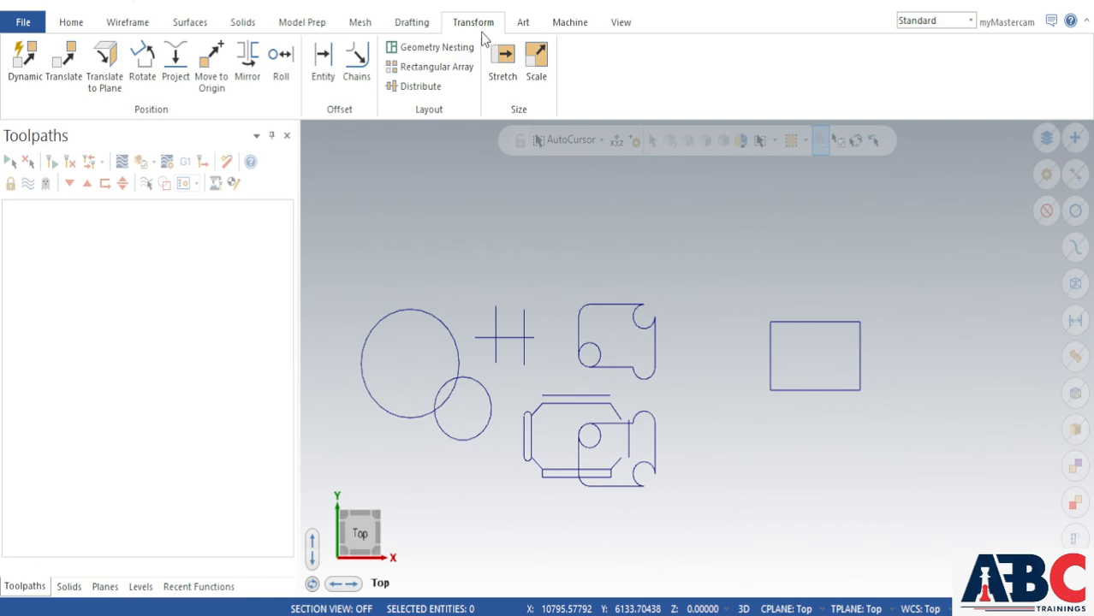
{"action": "left_click", "coordinate": [432, 67]}
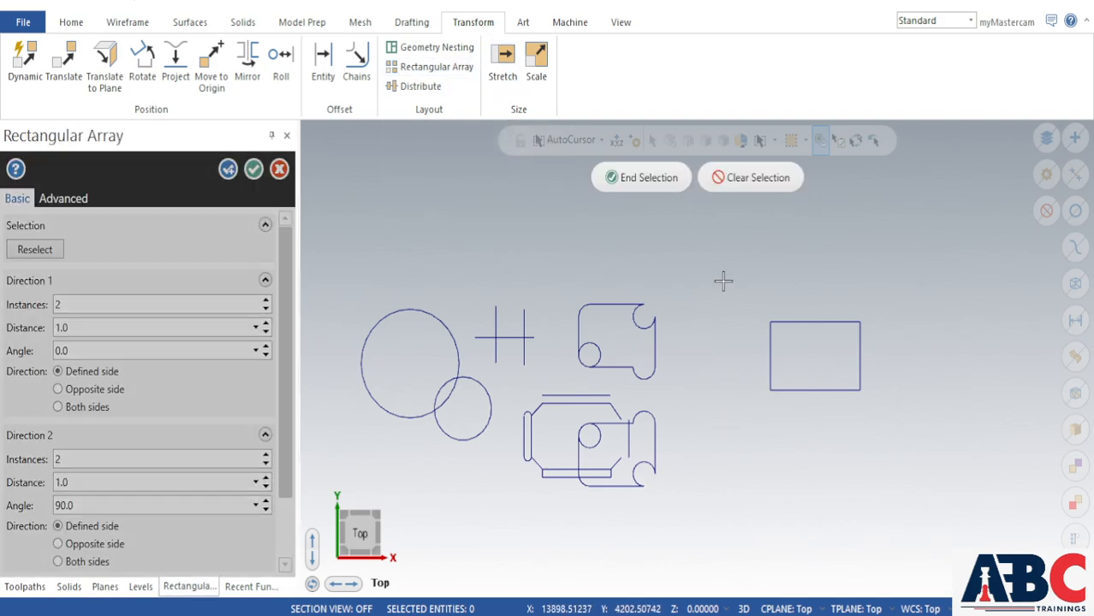
{"action": "left_click_drag", "start_coordinate": [723, 280], "coordinate": [924, 457]}
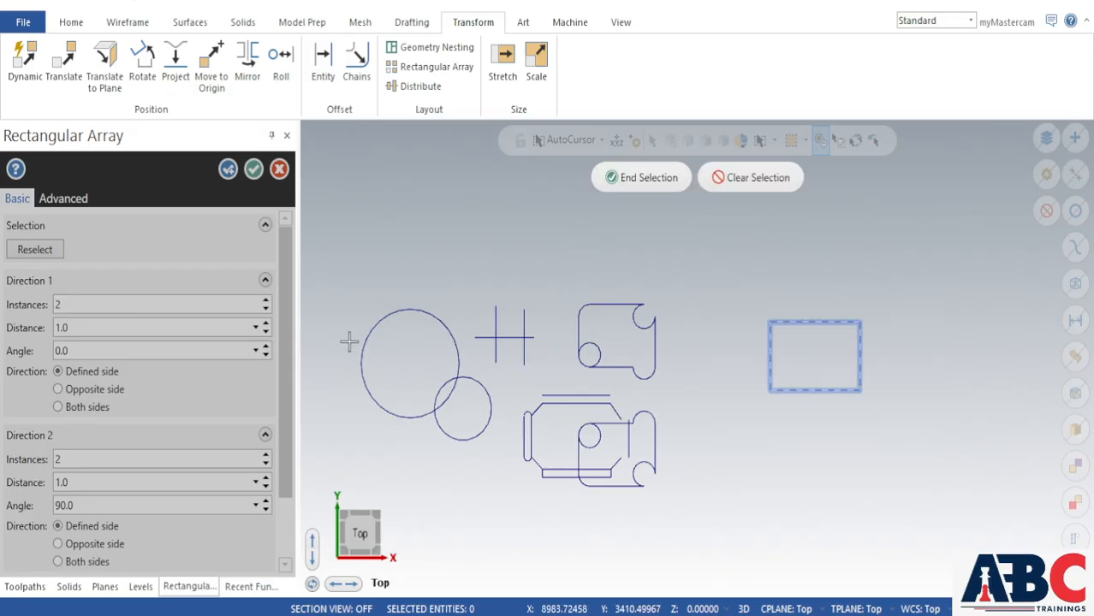
{"action": "left_click", "coordinate": [644, 178]}
{"action": "type", "text": "1.1"}
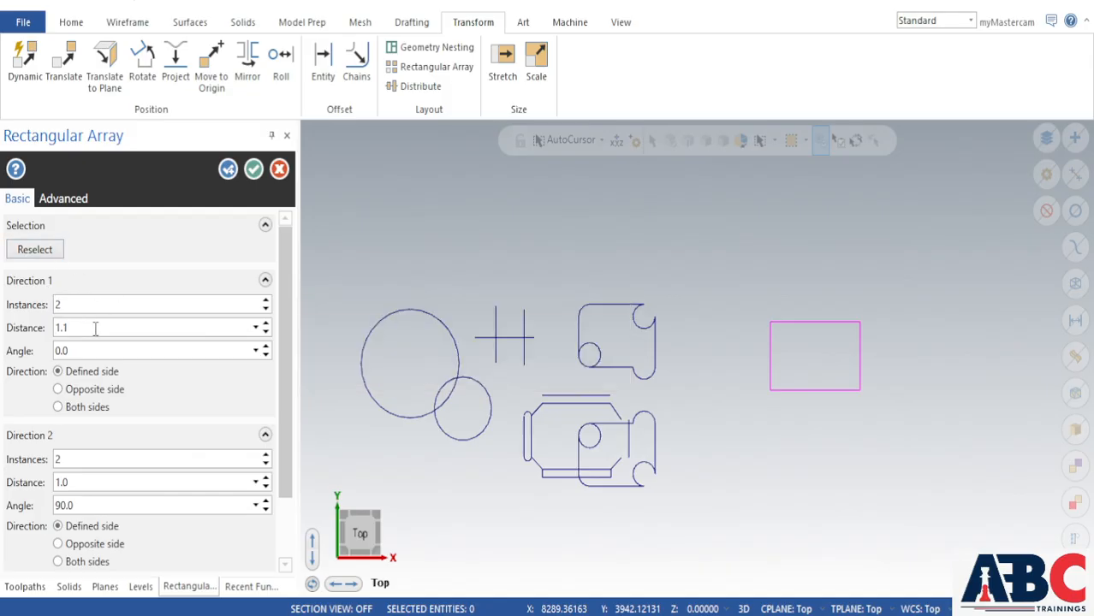
{"action": "left_click", "coordinate": [266, 300]}
{"action": "double_click", "coordinate": [81, 331]}
{"action": "left_click_drag", "start_coordinate": [74, 331], "coordinate": [44, 338]}
{"action": "key", "text": "Return"}
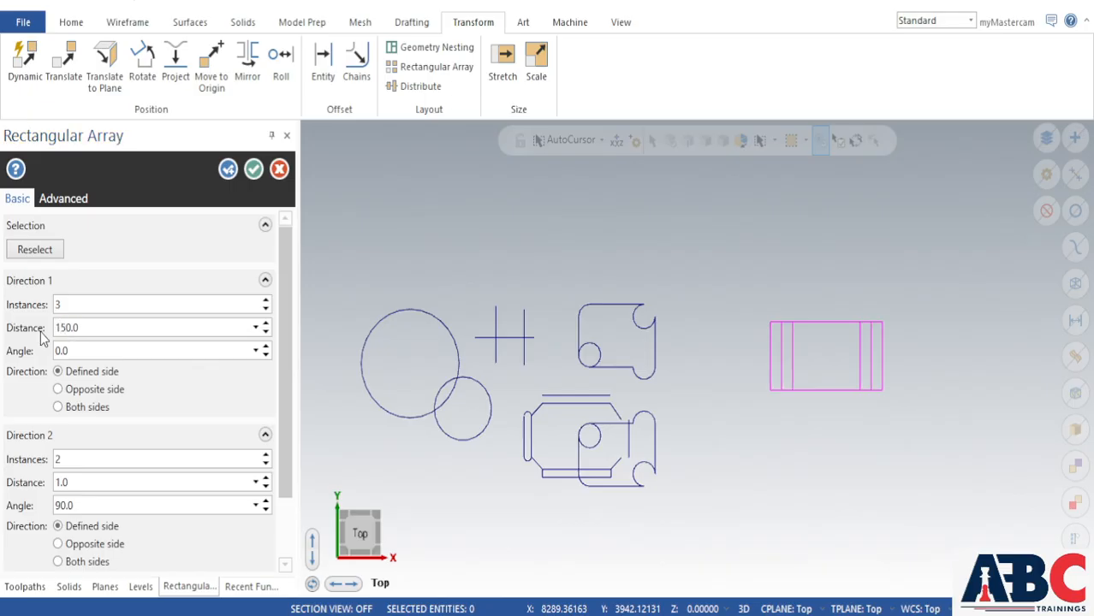
Try Direction 1 distances of 500 and 800 for the array, and settle on 1000
{"action": "triple_click", "coordinate": [123, 333]}
{"action": "type", "text": "5"}
{"action": "key", "text": "Return"}
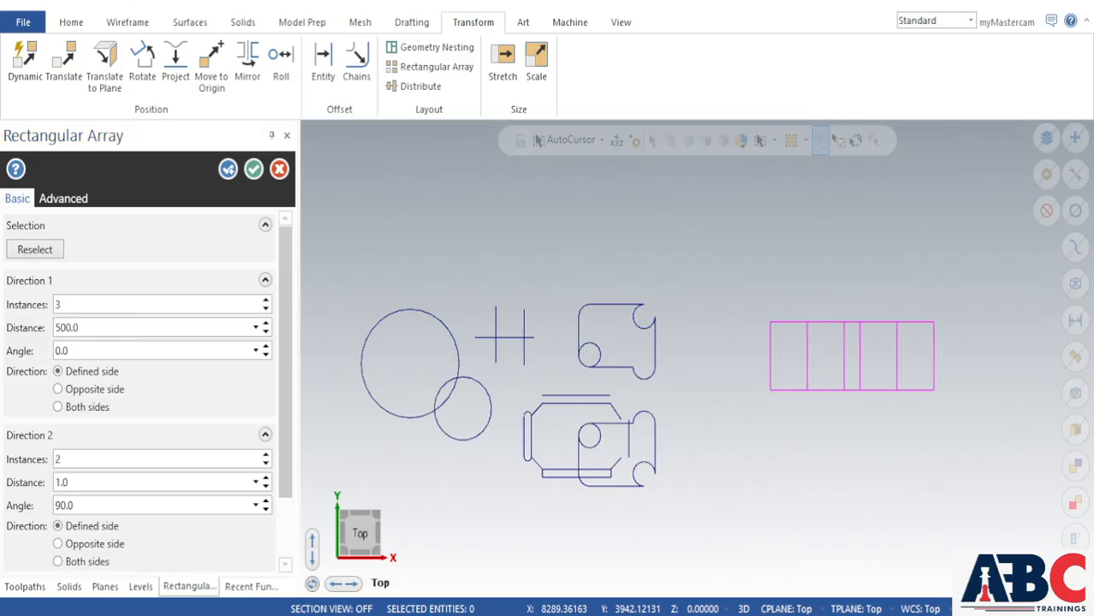
{"action": "double_click", "coordinate": [122, 327]}
{"action": "type", "text": "800"}
{"action": "key", "text": "Return"}
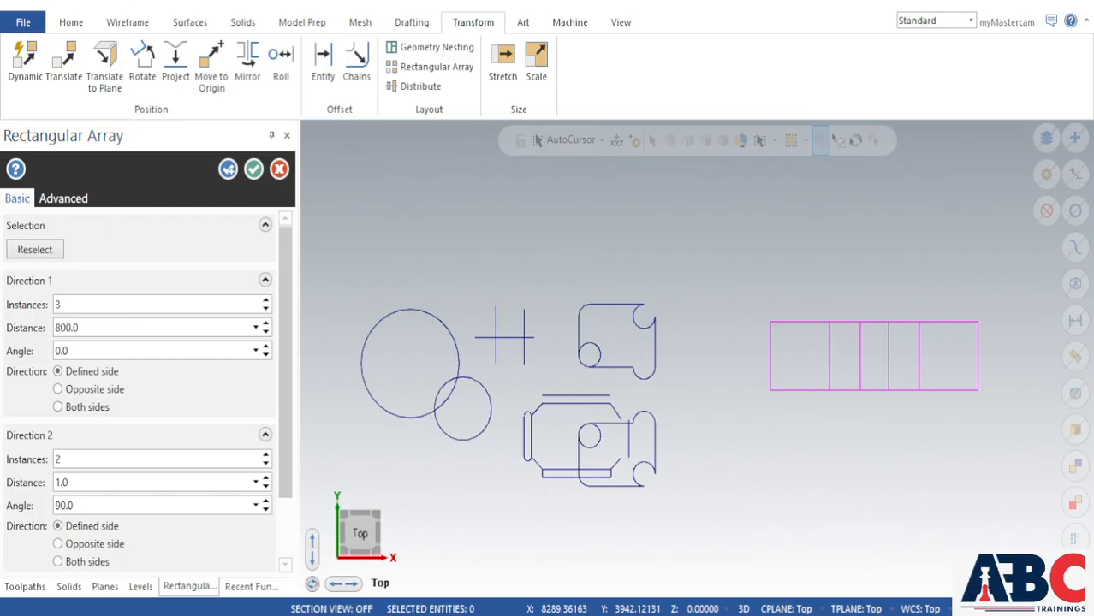
{"action": "double_click", "coordinate": [104, 329]}
{"action": "type", "text": "1000"}
{"action": "key", "text": "Return"}
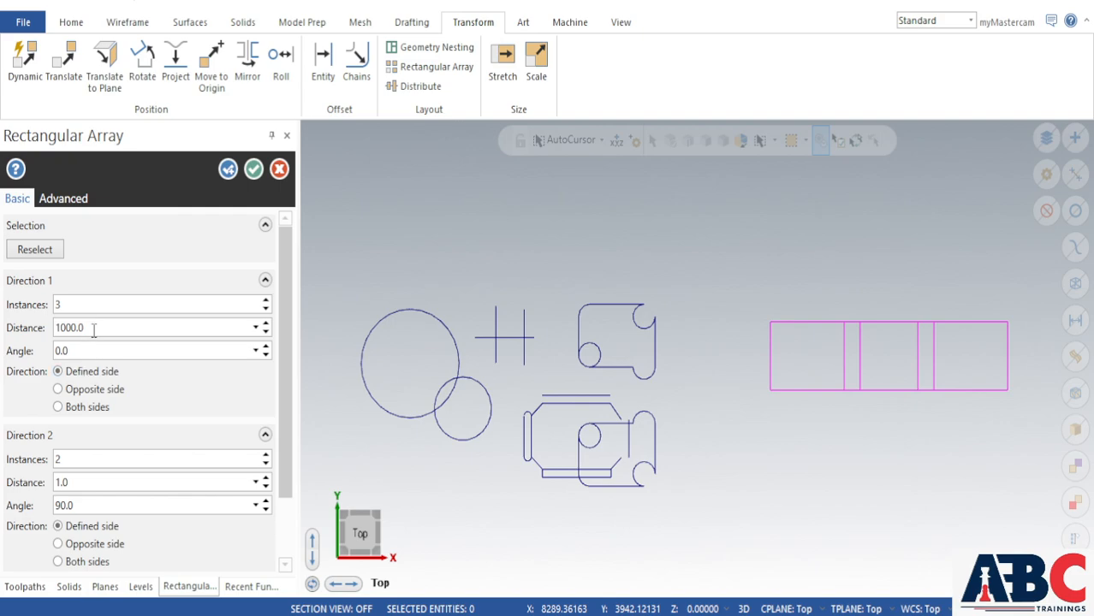
Try the Opposite side and Both sides options for Direction 1 of the array, and return to Defined side
{"action": "left_click", "coordinate": [106, 395]}
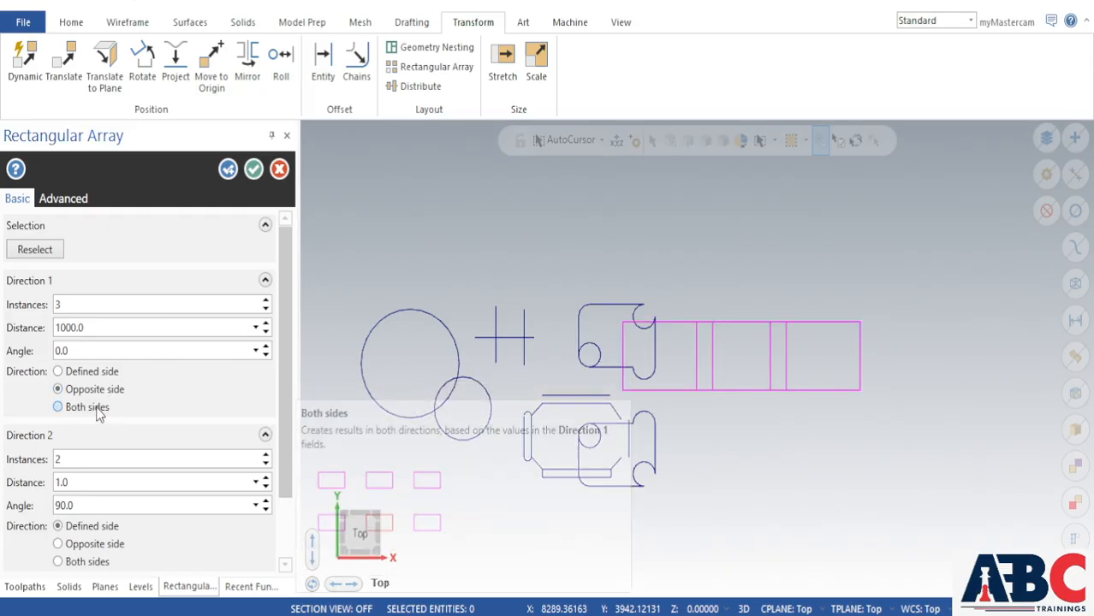
{"action": "left_click", "coordinate": [97, 410]}
{"action": "left_click", "coordinate": [105, 374]}
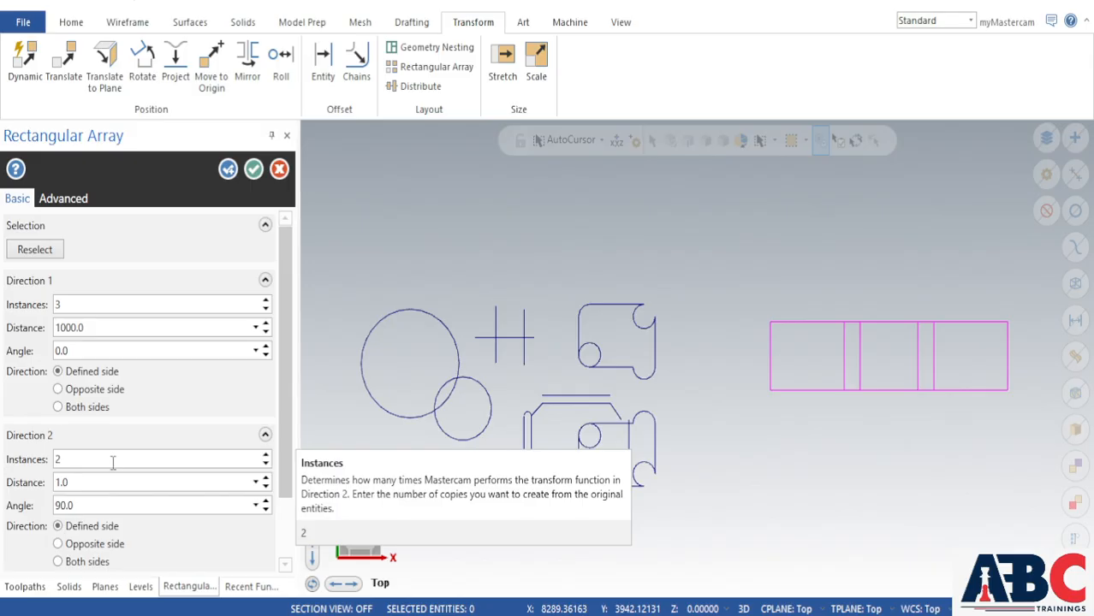
Set the array's Direction 2 distance to 1050
{"action": "left_click", "coordinate": [85, 482]}
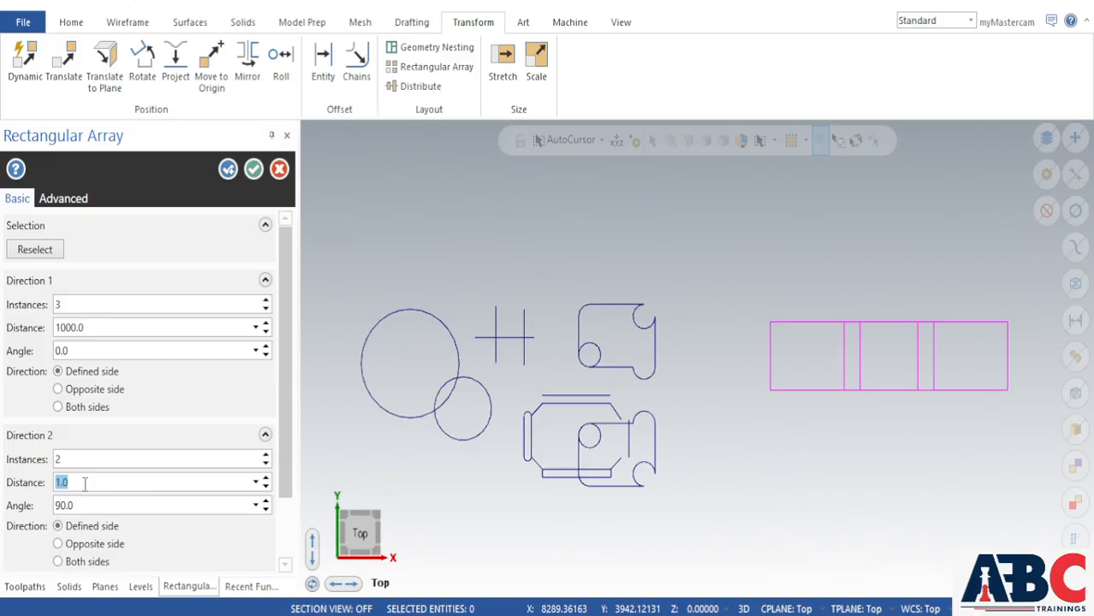
{"action": "type", "text": "1"}
{"action": "key", "text": "Tab"}
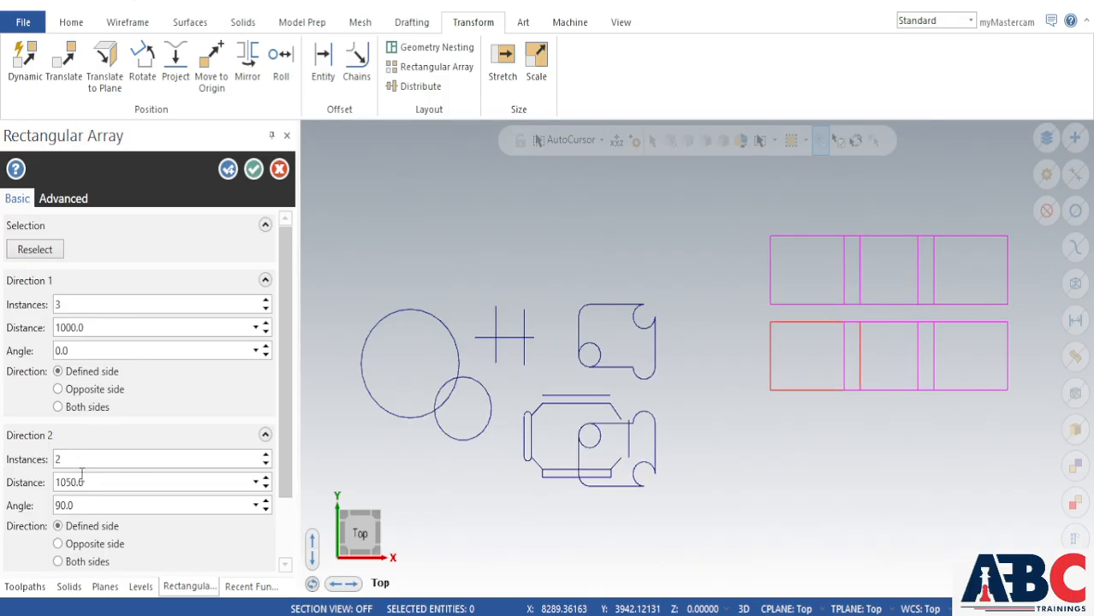
Try a Direction 1 distance of 1050 for the array, and settle on 2000
{"action": "double_click", "coordinate": [110, 326]}
{"action": "type", "text": "1"}
{"action": "key", "text": "Tab"}
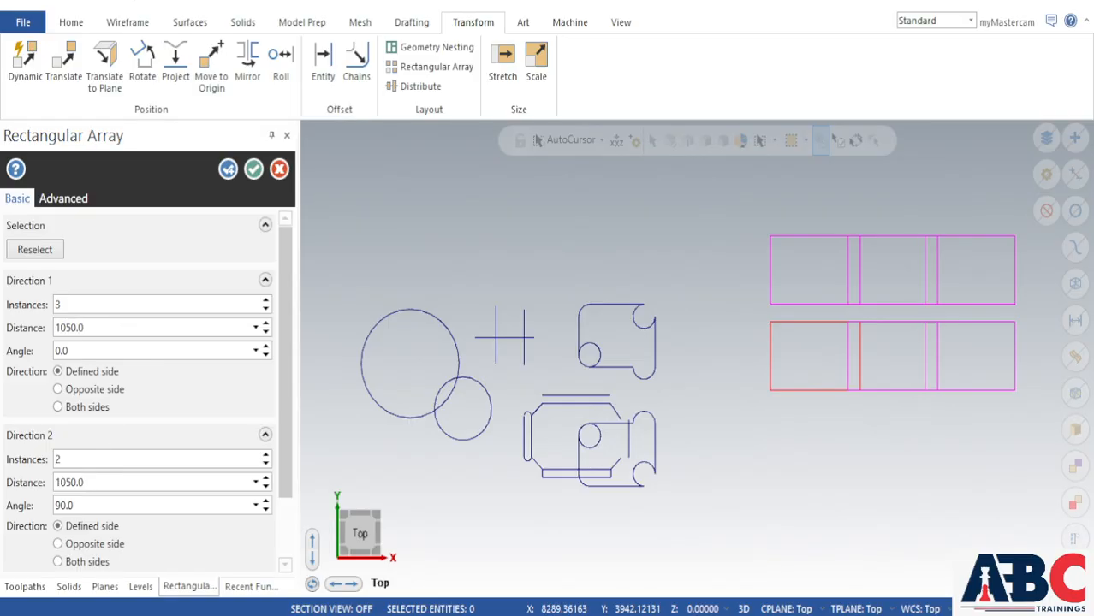
{"action": "double_click", "coordinate": [101, 328]}
{"action": "type", "text": "2000"}
{"action": "key", "text": "Tab"}
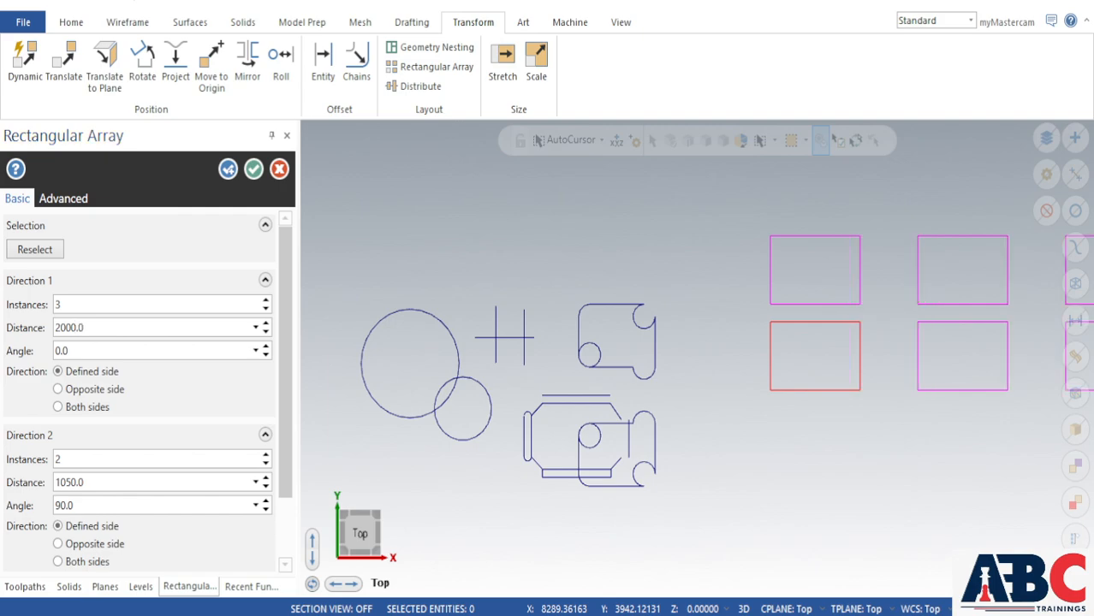
Try 4 instances in Direction 1, return to 3, and set Direction 2 to 3 instances
{"action": "middle_click_drag", "start_coordinate": [852, 464], "coordinate": [801, 469]}
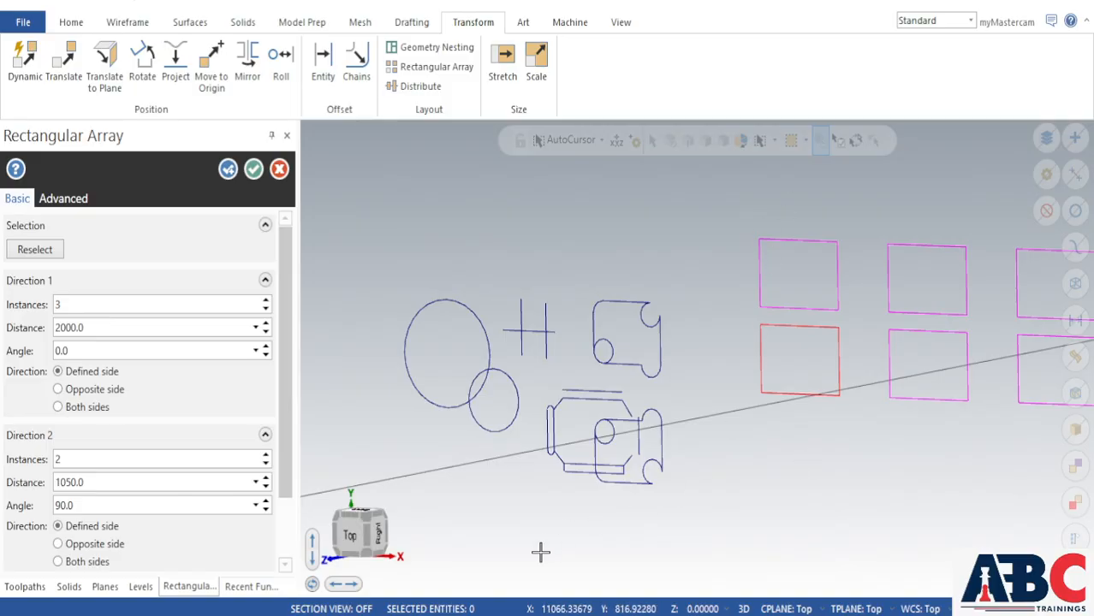
{"action": "left_click", "coordinate": [351, 535]}
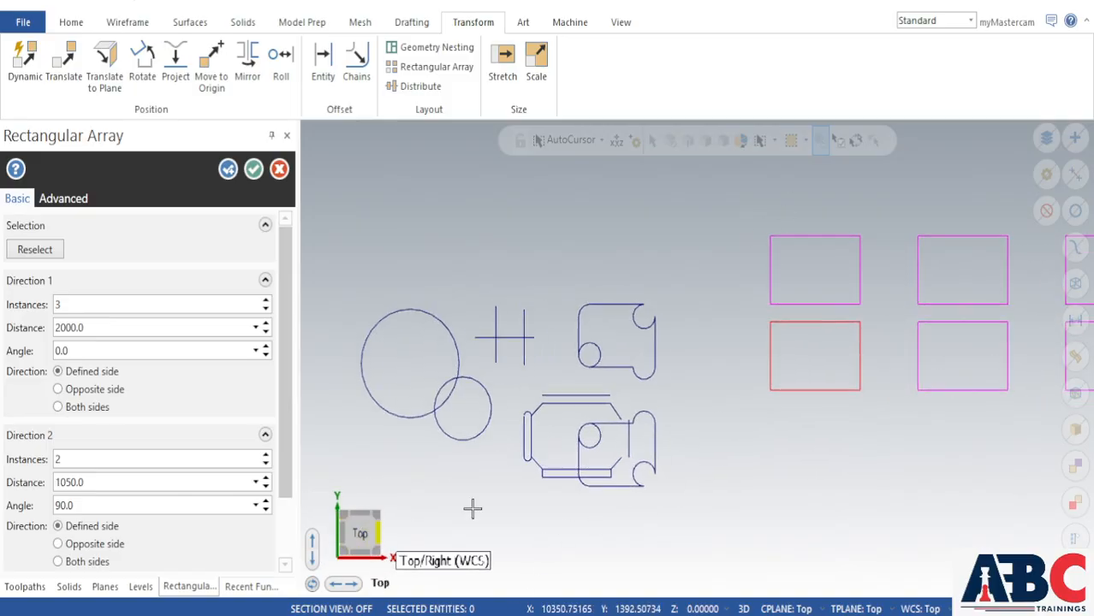
{"action": "scroll", "coordinate": [732, 451], "scroll_direction": "down", "scroll_amount": 3}
{"action": "scroll", "coordinate": [965, 404], "scroll_direction": "up", "scroll_amount": 3}
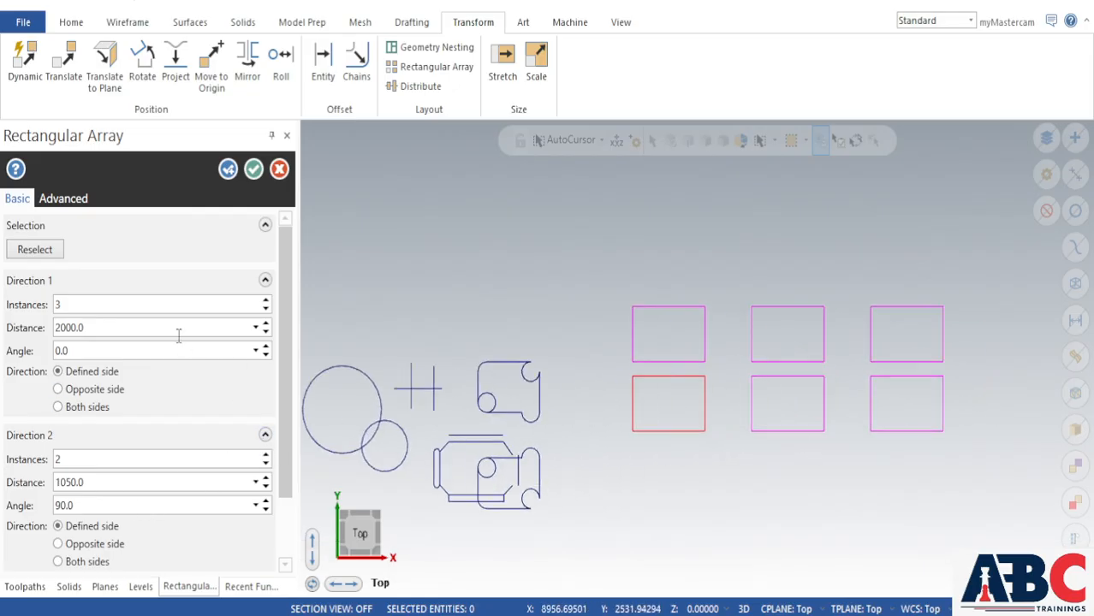
{"action": "left_click", "coordinate": [265, 301]}
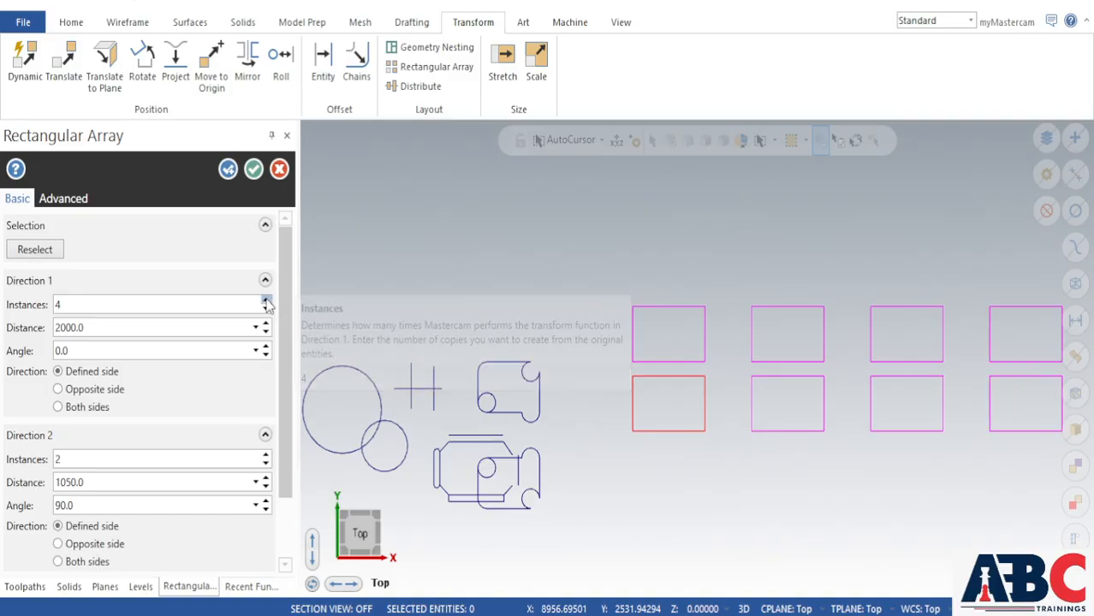
{"action": "left_click", "coordinate": [265, 309]}
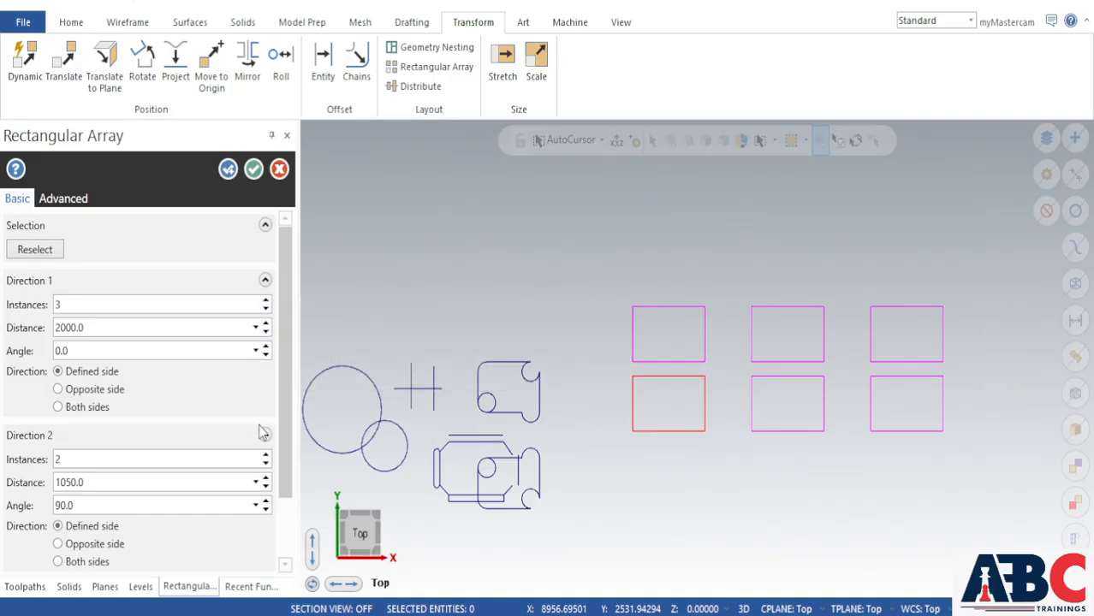
{"action": "left_click", "coordinate": [265, 456]}
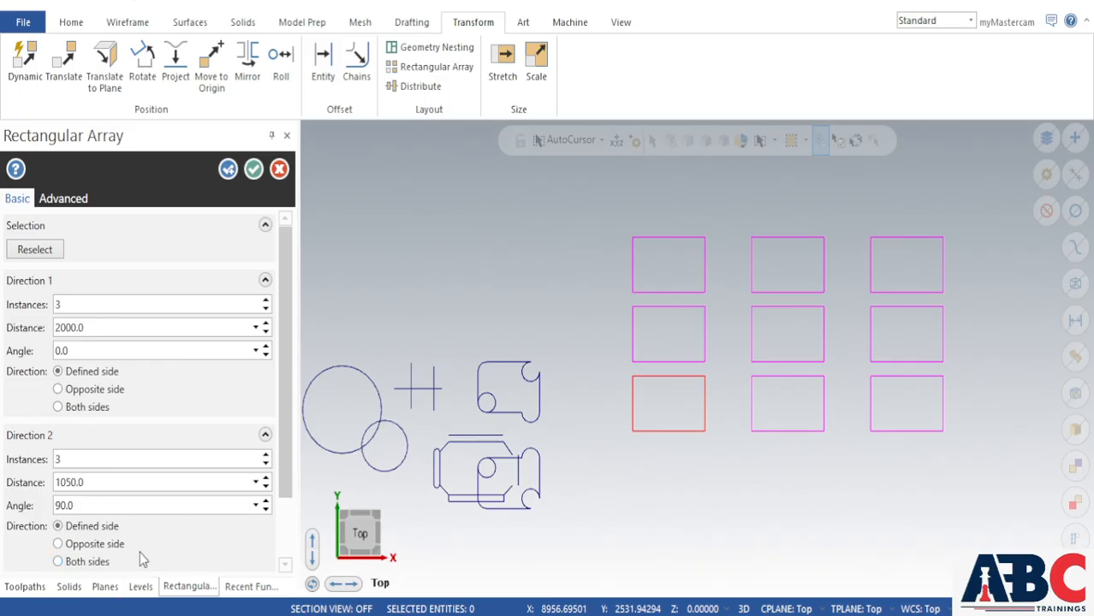
Try the Opposite side and Both sides options for Direction 2, return to Defined side and apply the array
{"action": "left_click", "coordinate": [96, 546]}
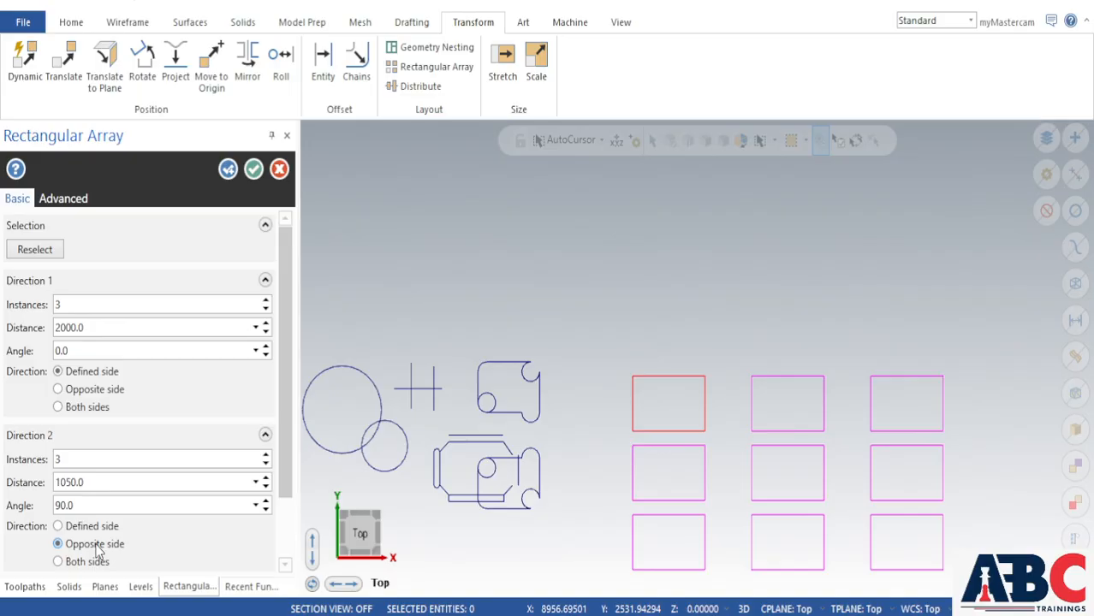
{"action": "left_click", "coordinate": [89, 563]}
{"action": "left_click", "coordinate": [89, 528]}
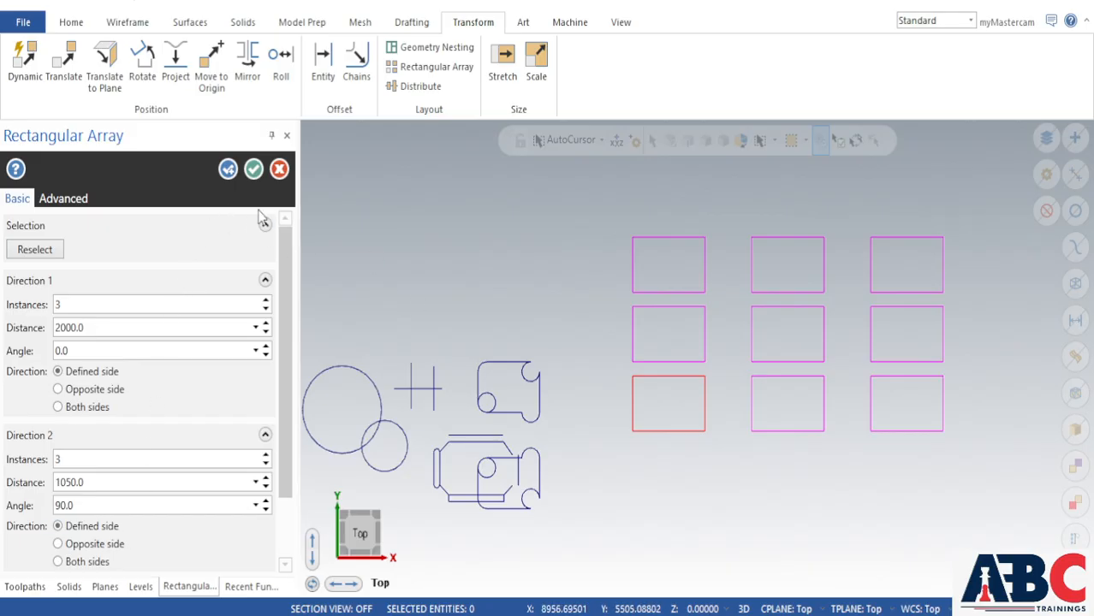
{"action": "left_click", "coordinate": [253, 170]}
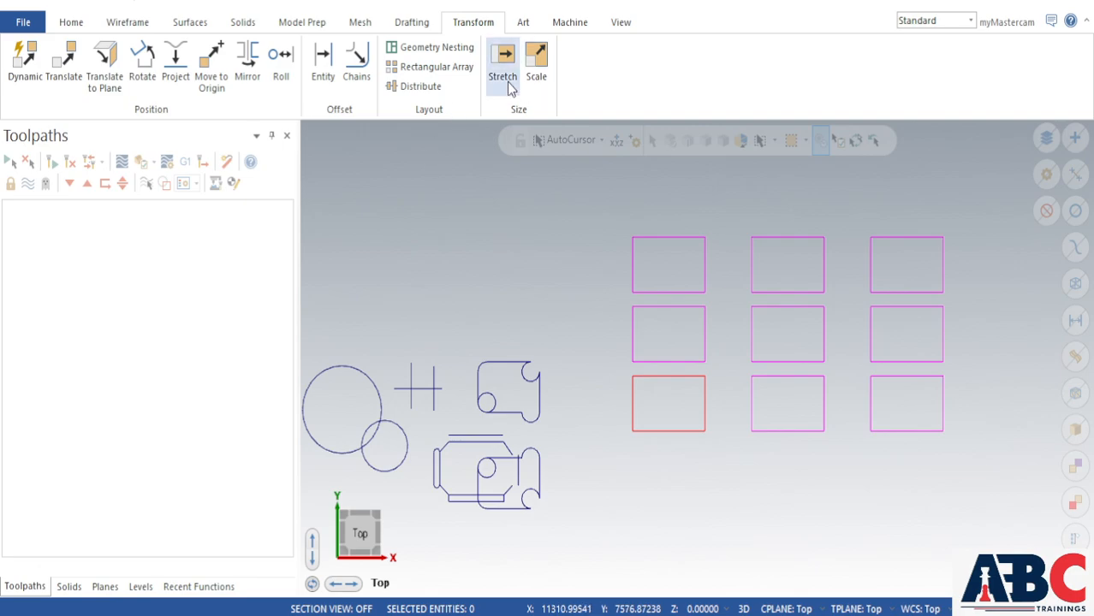
Delete all the rectangles of the three-by-three array
{"action": "scroll", "coordinate": [593, 359], "scroll_direction": "down", "scroll_amount": 3}
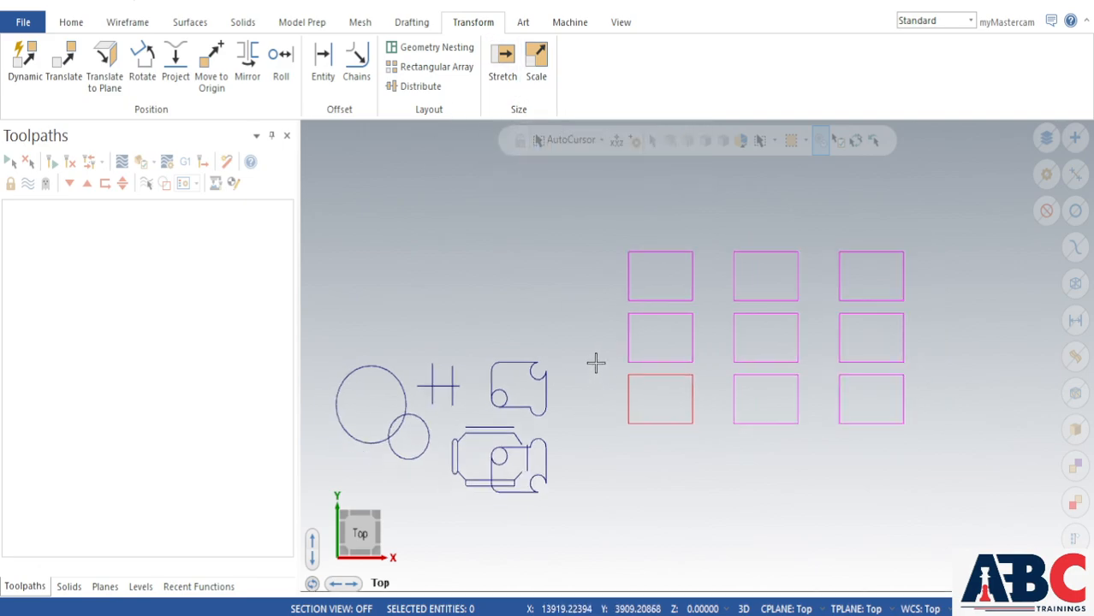
{"action": "scroll", "coordinate": [525, 344], "scroll_direction": "up", "scroll_amount": 3}
{"action": "scroll", "coordinate": [525, 344], "scroll_direction": "up", "scroll_amount": 4}
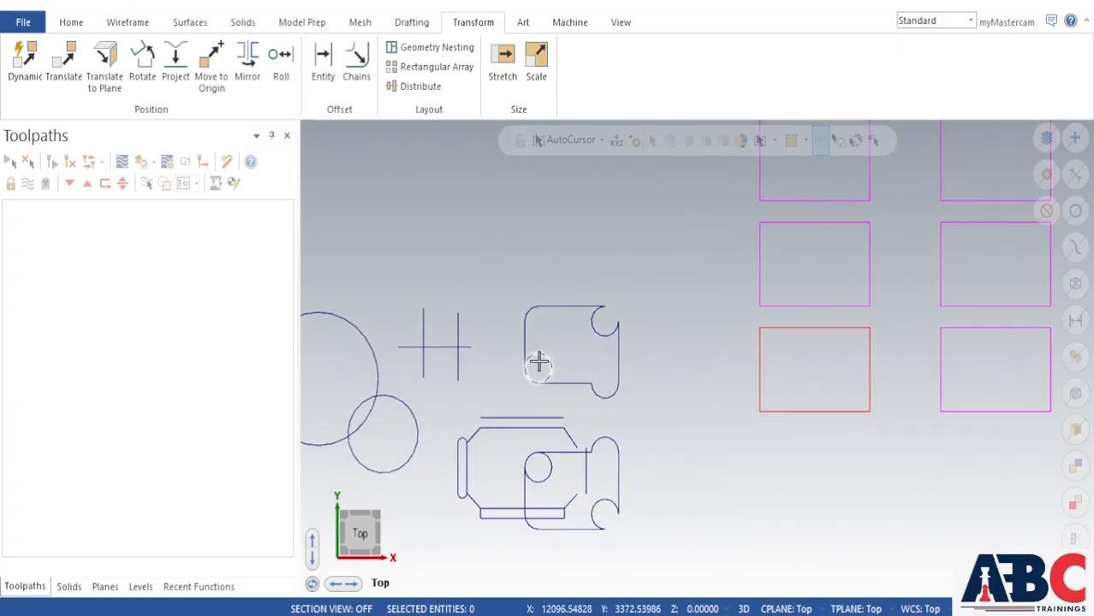
{"action": "scroll", "coordinate": [781, 358], "scroll_direction": "down", "scroll_amount": 3}
{"action": "scroll", "coordinate": [724, 343], "scroll_direction": "down", "scroll_amount": 1}
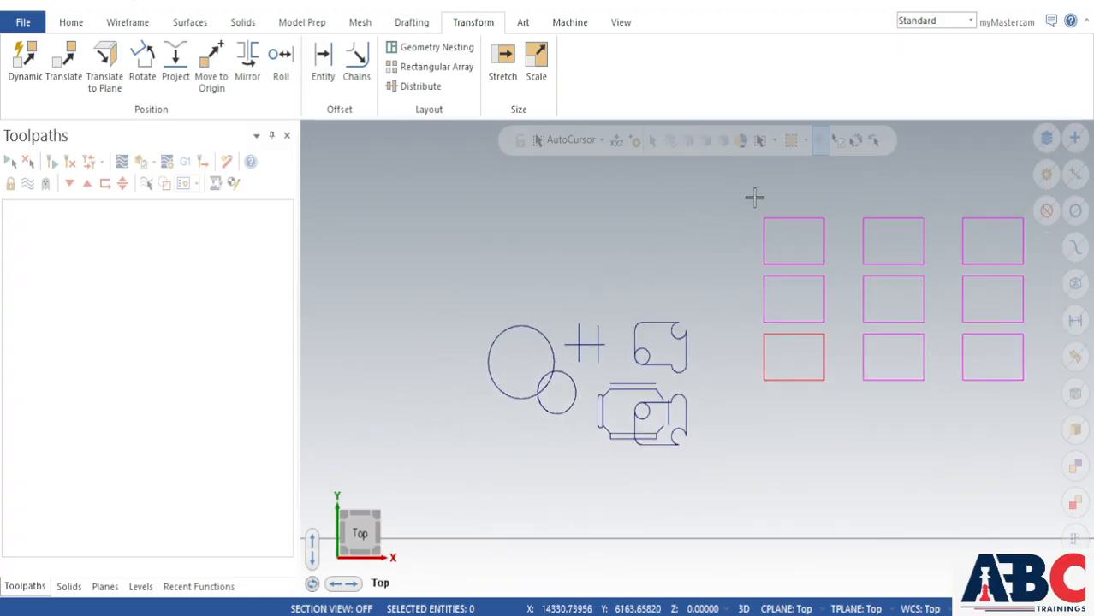
{"action": "left_click_drag", "start_coordinate": [754, 196], "coordinate": [1045, 424]}
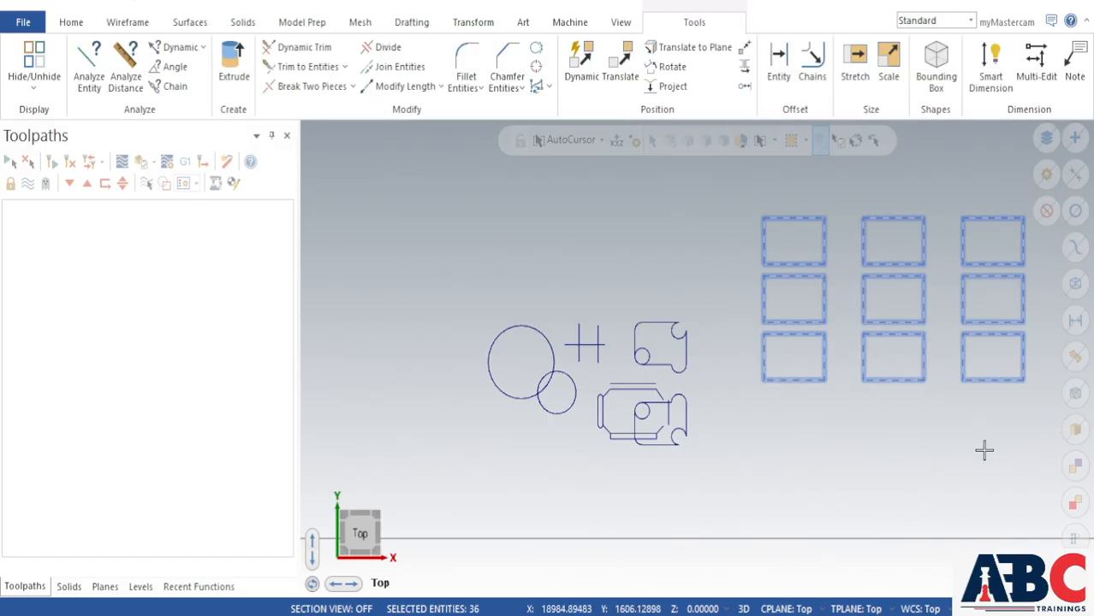
{"action": "key", "text": "Delete"}
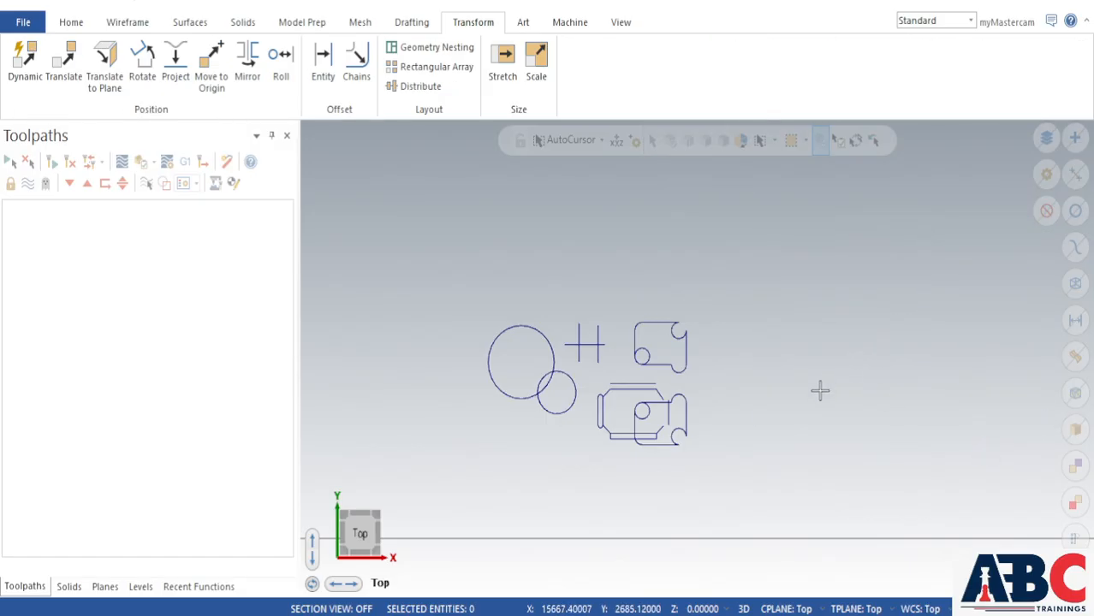
Try to stretch the upper notched profile by window-selecting all of its entities
{"action": "scroll", "coordinate": [690, 344], "scroll_direction": "up", "scroll_amount": 5}
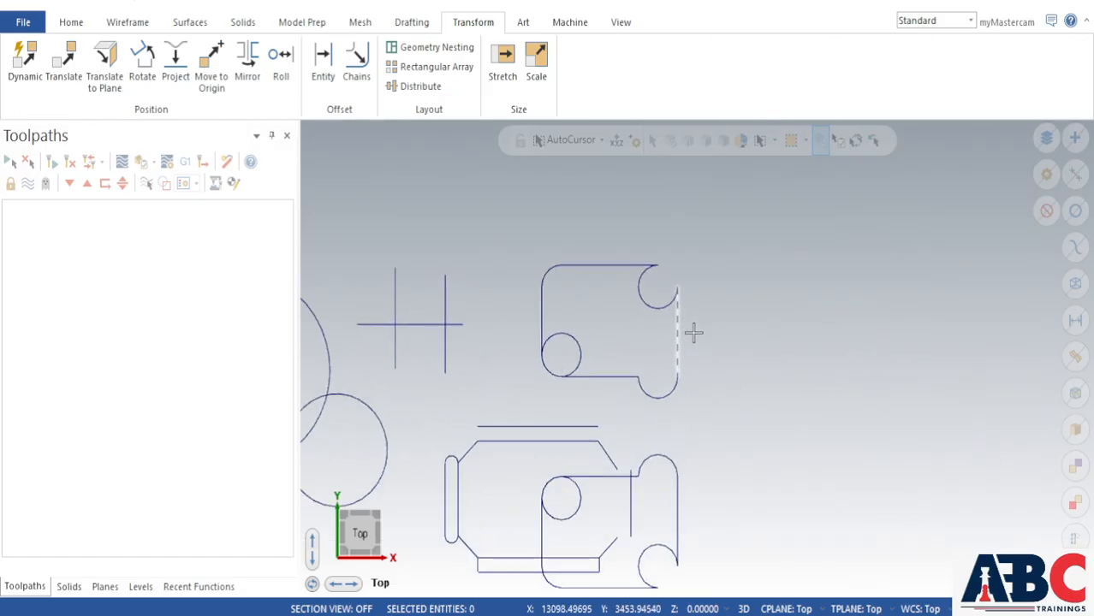
{"action": "left_click", "coordinate": [498, 66]}
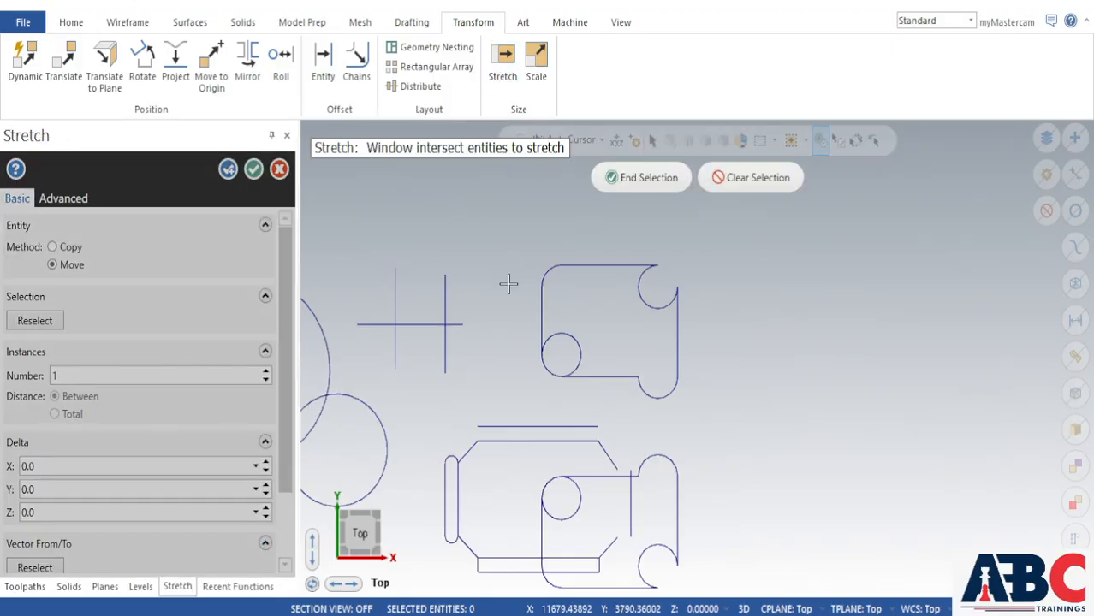
{"action": "left_click_drag", "start_coordinate": [512, 227], "coordinate": [737, 409]}
{"action": "left_click", "coordinate": [611, 177]}
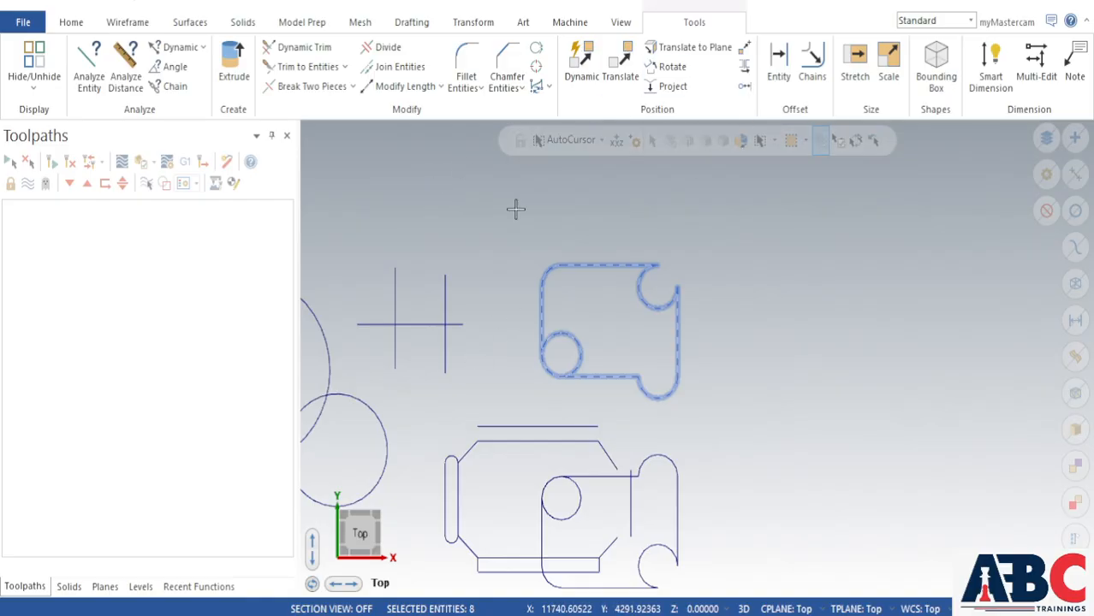
{"action": "left_click", "coordinate": [475, 23]}
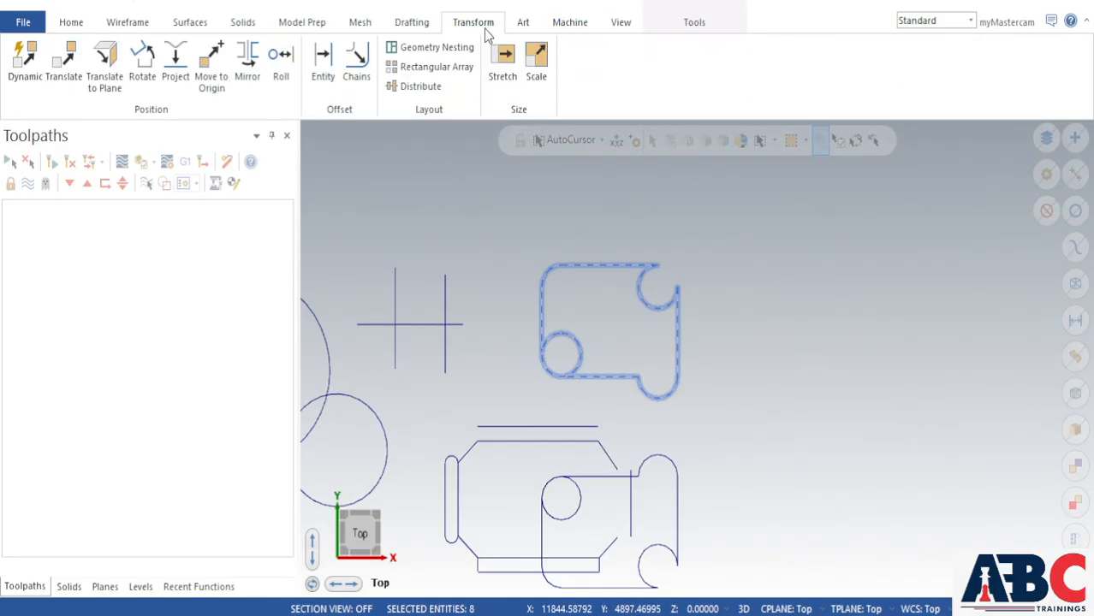
{"action": "left_click", "coordinate": [502, 60]}
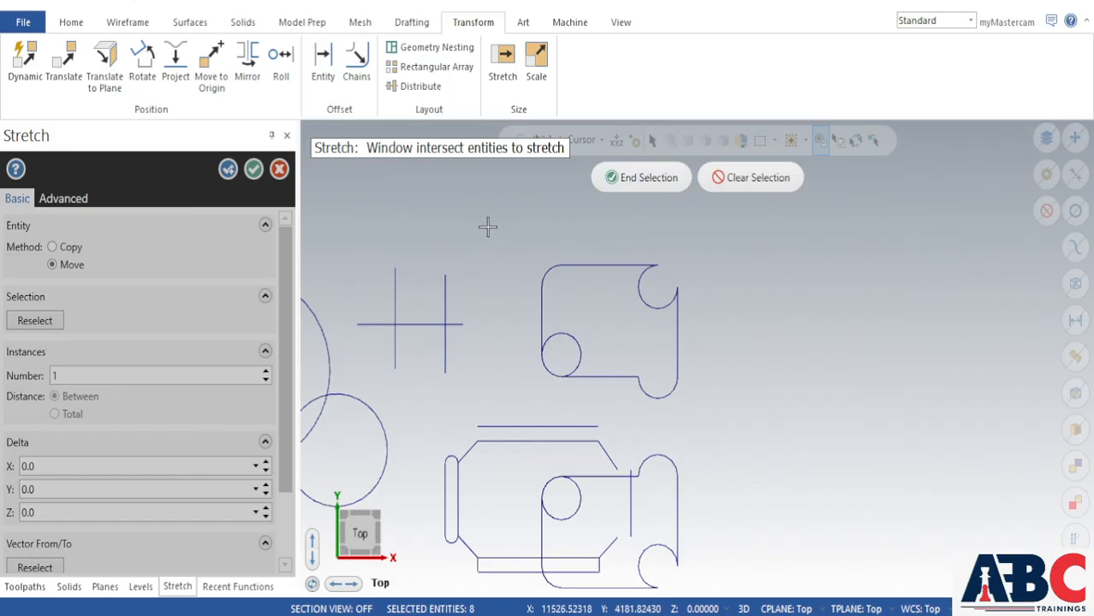
{"action": "left_click_drag", "start_coordinate": [489, 225], "coordinate": [741, 423]}
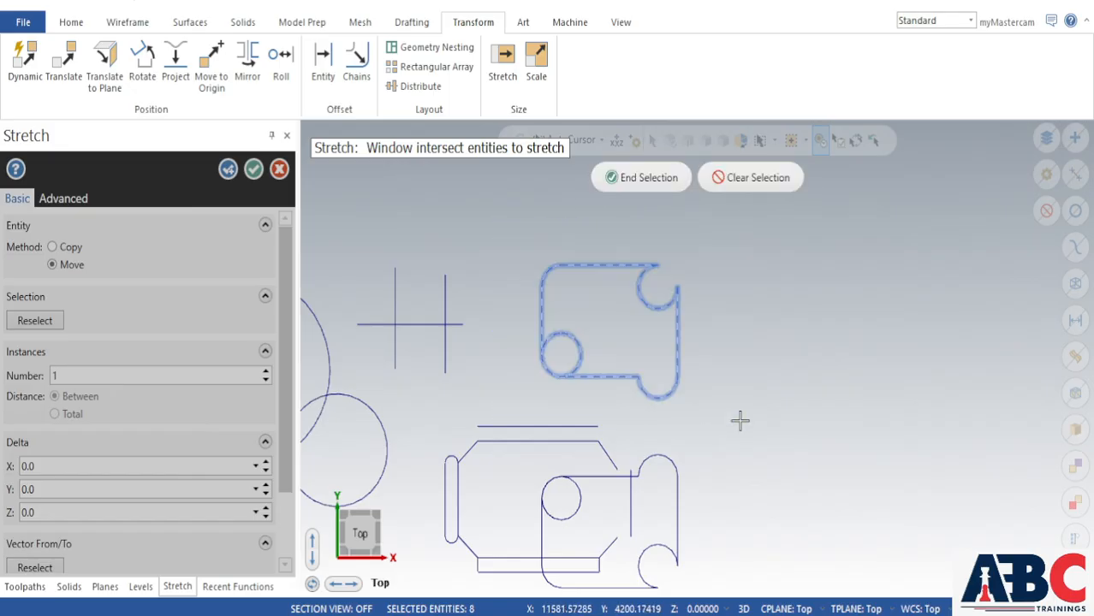
{"action": "left_click", "coordinate": [621, 181]}
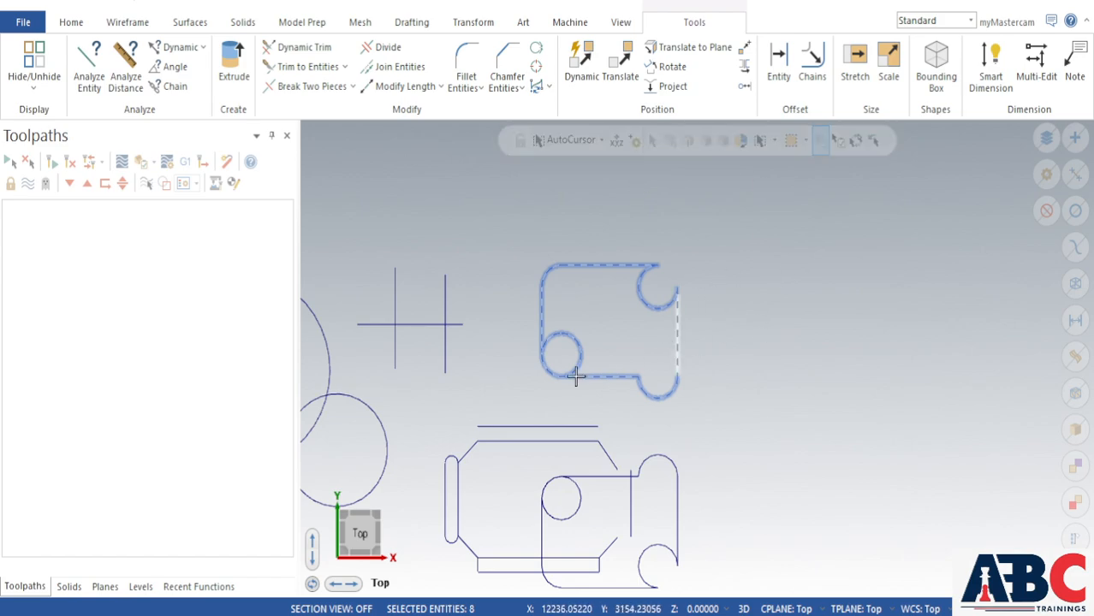
{"action": "left_click", "coordinate": [854, 73]}
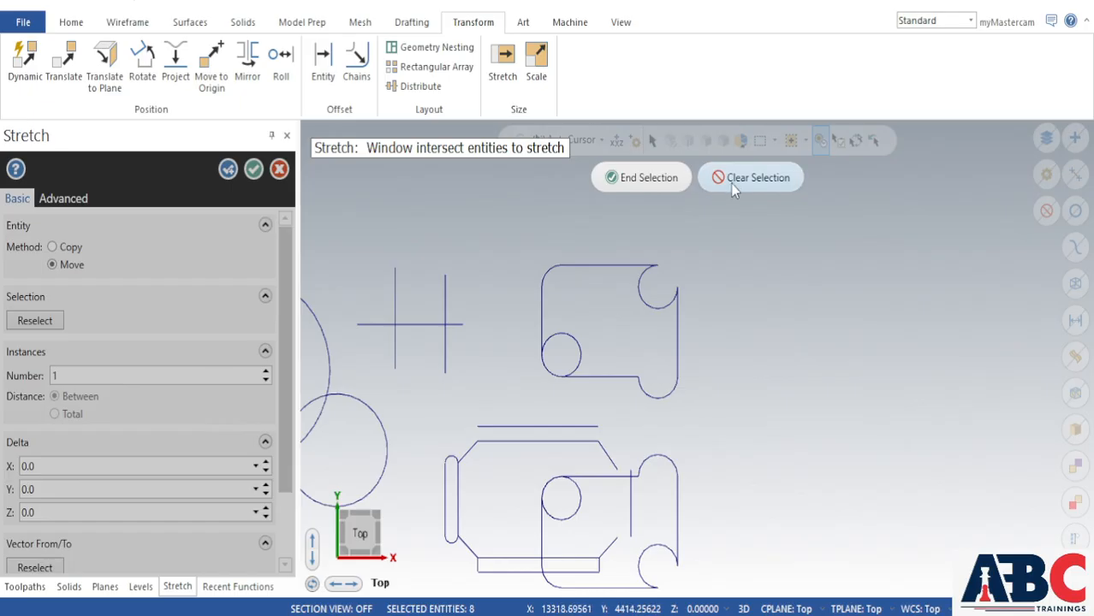
{"action": "key", "text": "Escape"}
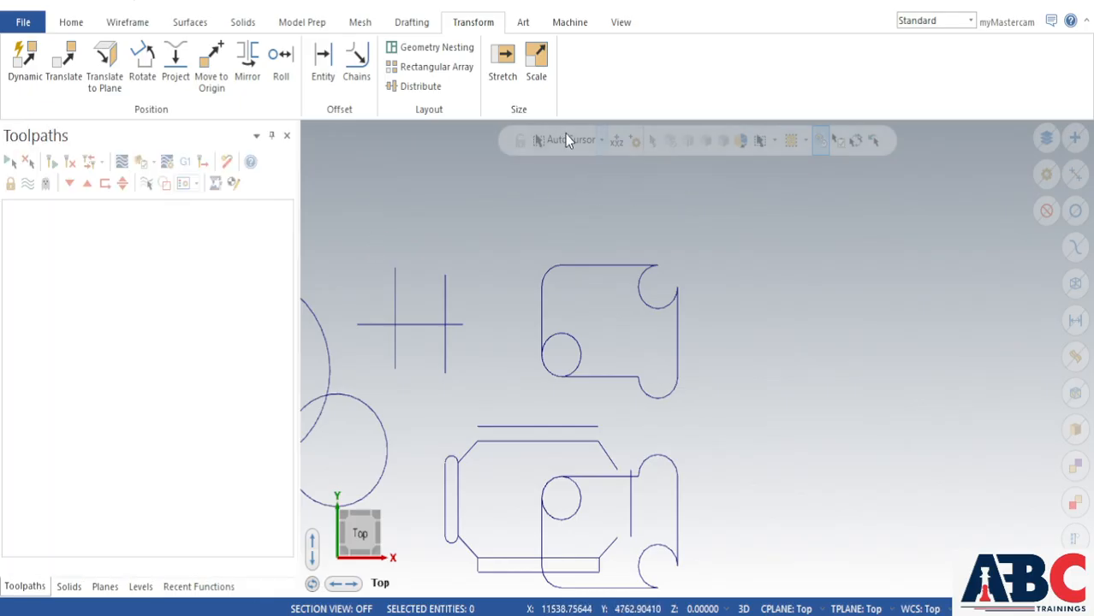
Start a uniform scaled copy of the upper notched profile about its automatic center with a factor of 1.1
{"action": "left_click", "coordinate": [539, 73]}
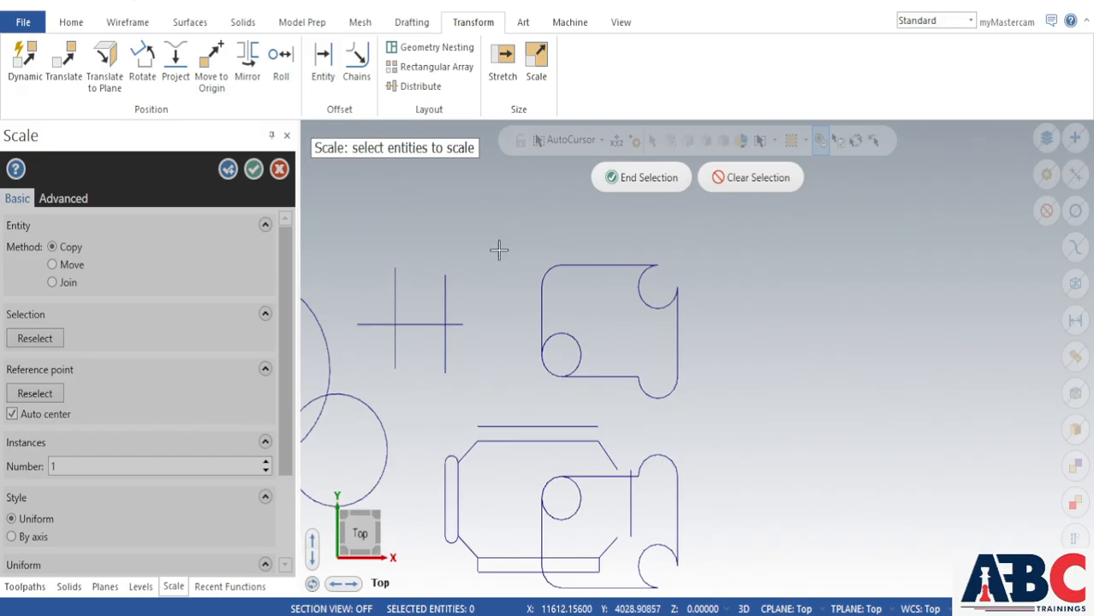
{"action": "left_click_drag", "start_coordinate": [502, 243], "coordinate": [742, 412]}
{"action": "left_click", "coordinate": [648, 178]}
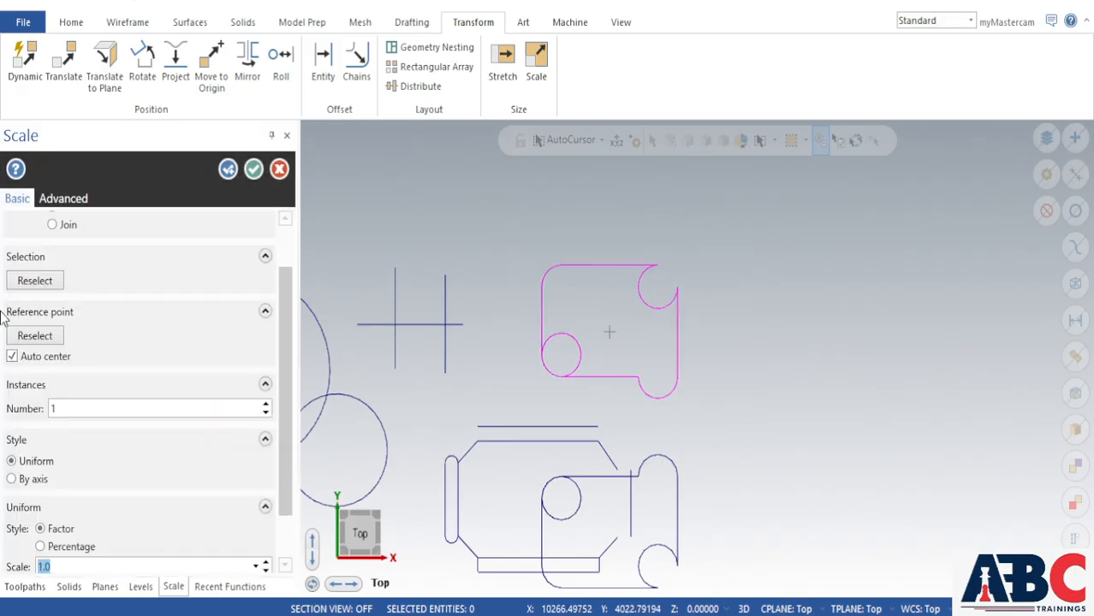
{"action": "scroll", "coordinate": [174, 374], "scroll_direction": "up", "scroll_amount": 1}
{"action": "left_click_drag", "start_coordinate": [285, 371], "coordinate": [279, 297]}
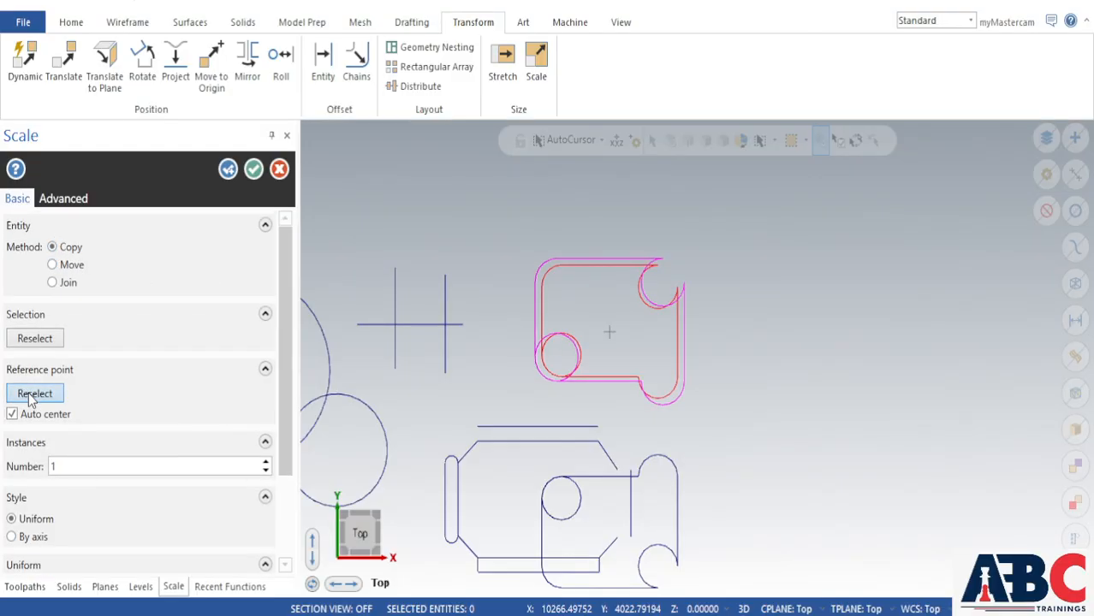
Set the scaled copy to 2 instances with a scale factor of 2.0 and apply it
{"action": "left_click", "coordinate": [267, 463]}
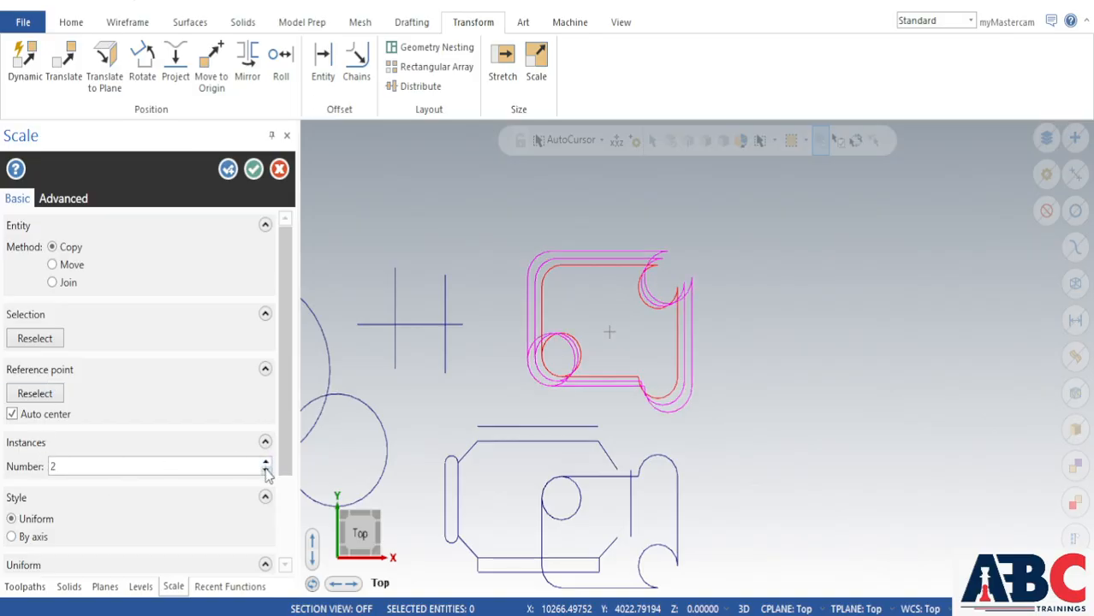
{"action": "scroll", "coordinate": [261, 461], "scroll_direction": "down", "scroll_amount": 3}
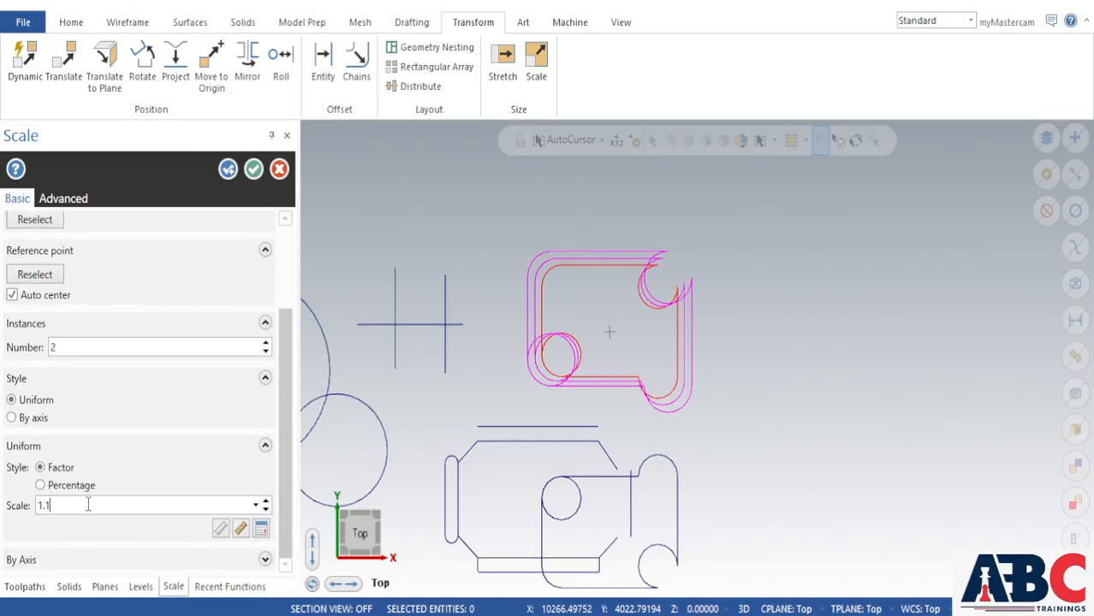
{"action": "left_click_drag", "start_coordinate": [87, 505], "coordinate": [26, 505]}
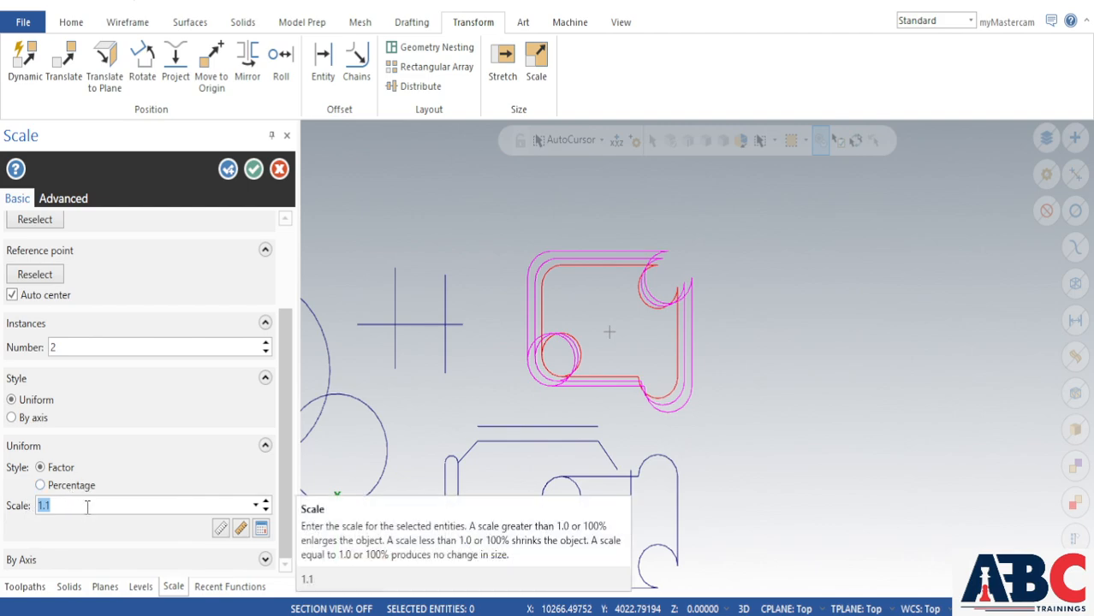
{"action": "key", "text": "Return"}
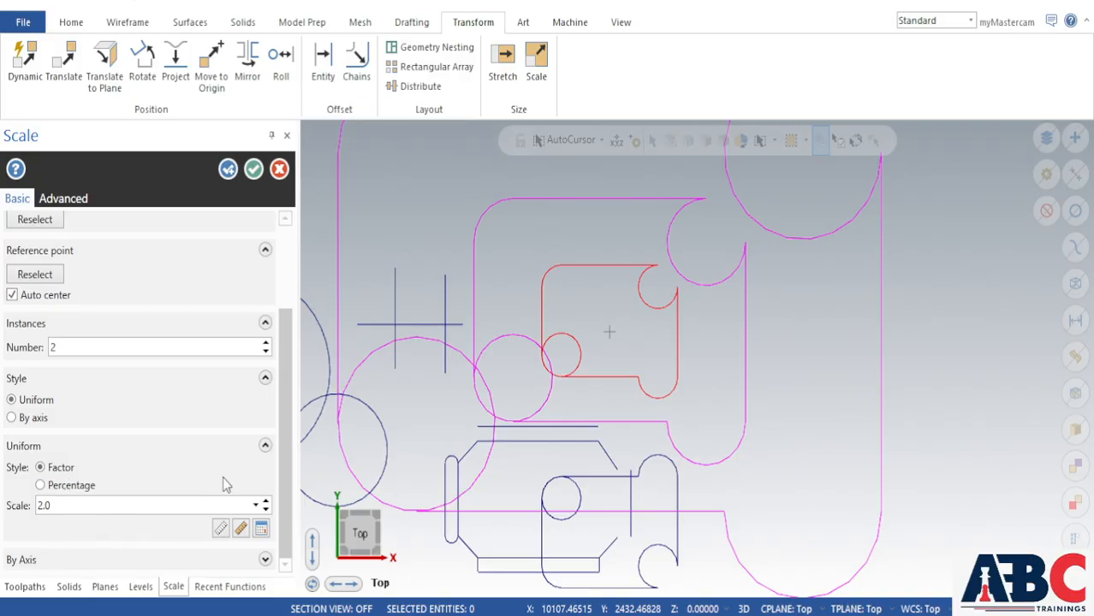
{"action": "left_click", "coordinate": [253, 170]}
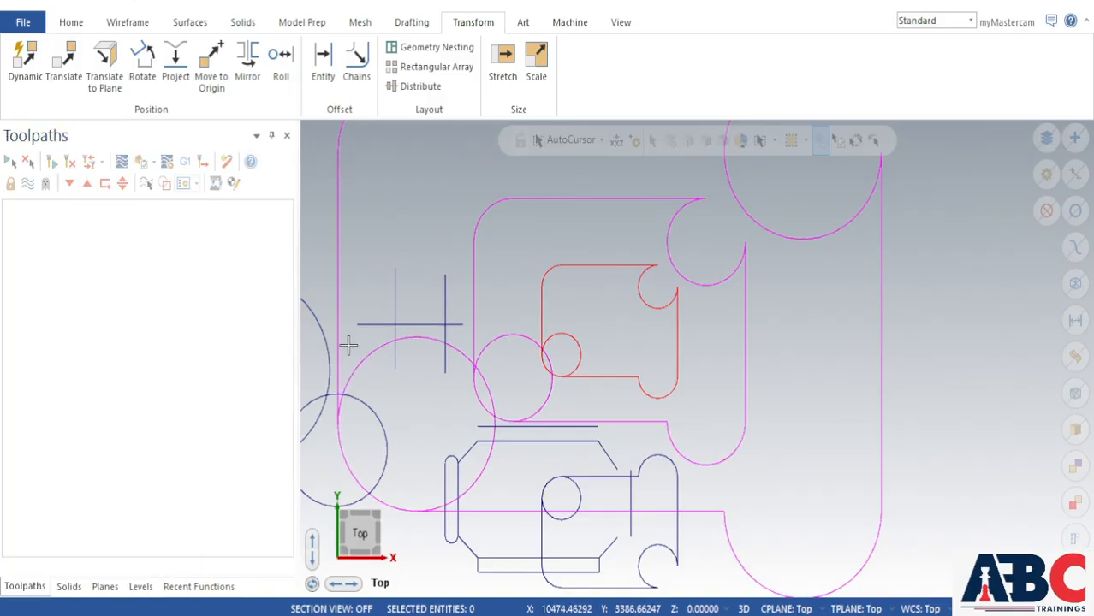